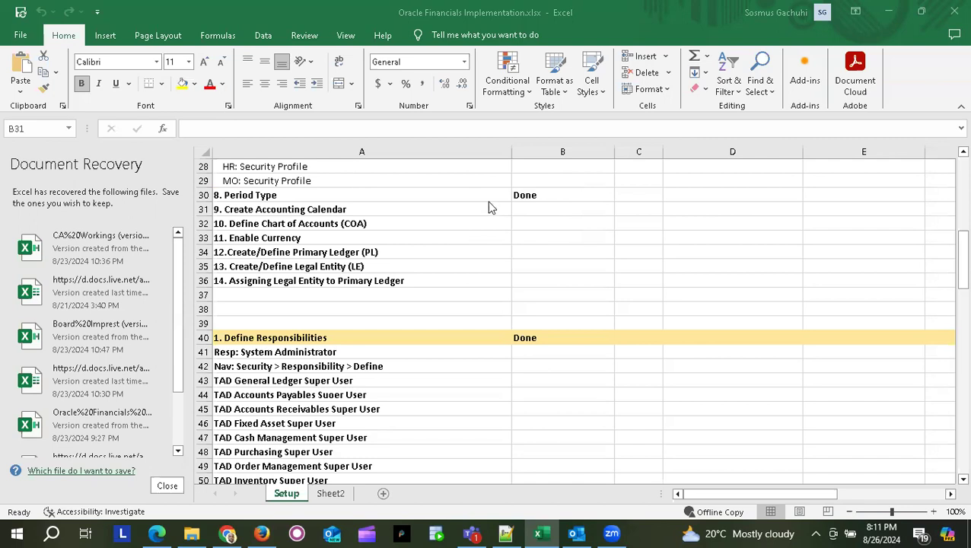
# - Select the Create Accounting Calendar status cell in Excel, then switch to the Oracle session
pyautogui.click(536, 208)
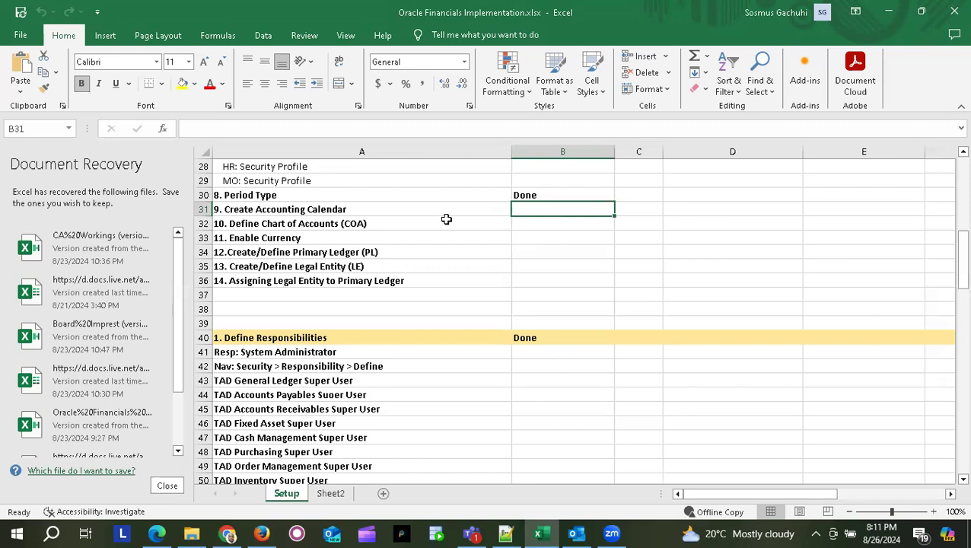
pyautogui.click(551, 223)
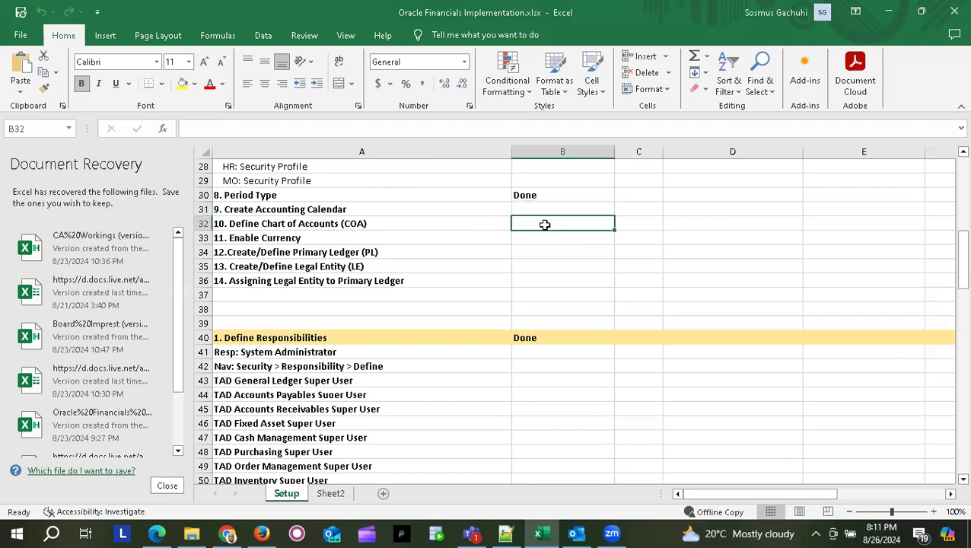
pyautogui.hotkey('alt', 'Tab')
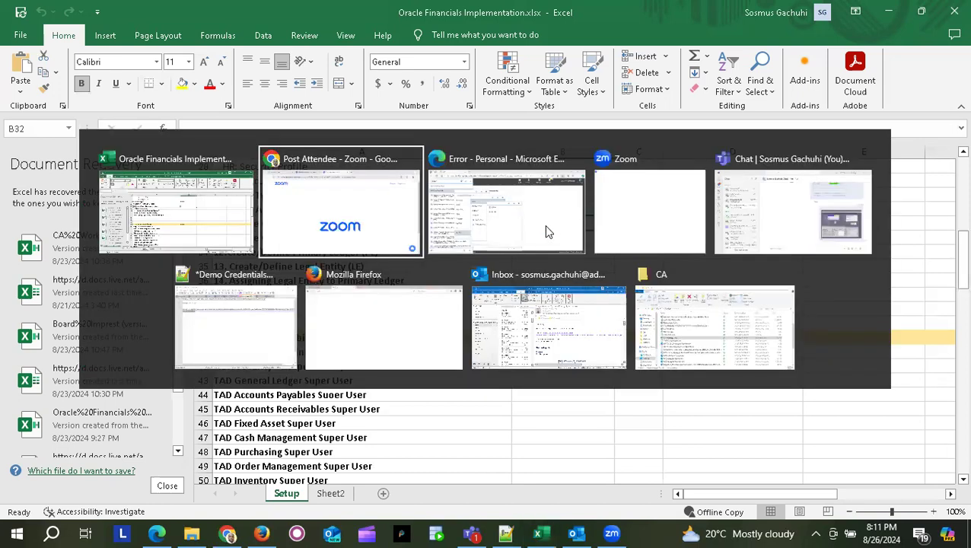
pyautogui.hotkey('alt', 'Tab')
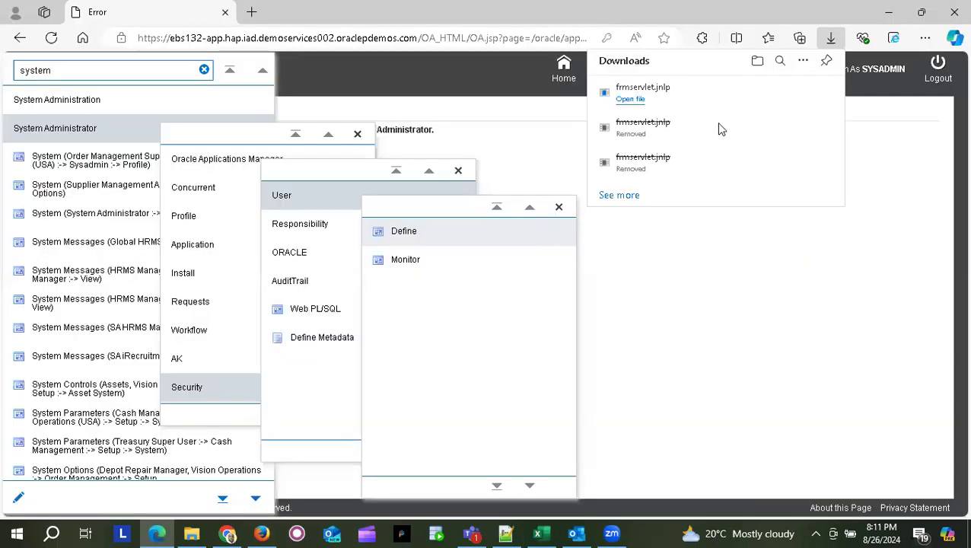
# - Log out of Oracle and sign back in with the implementation user's name and password
pyautogui.click(937, 73)
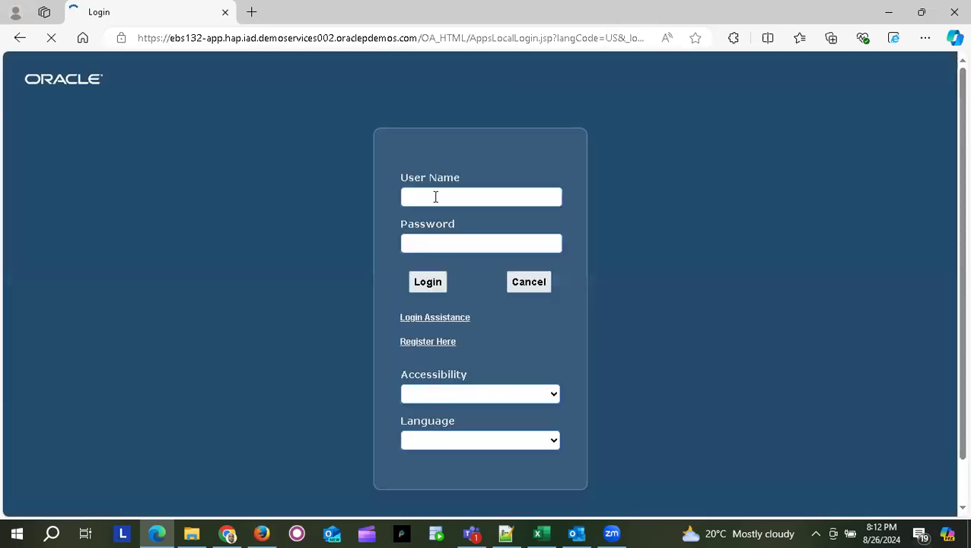
pyautogui.doubleClick(461, 195)
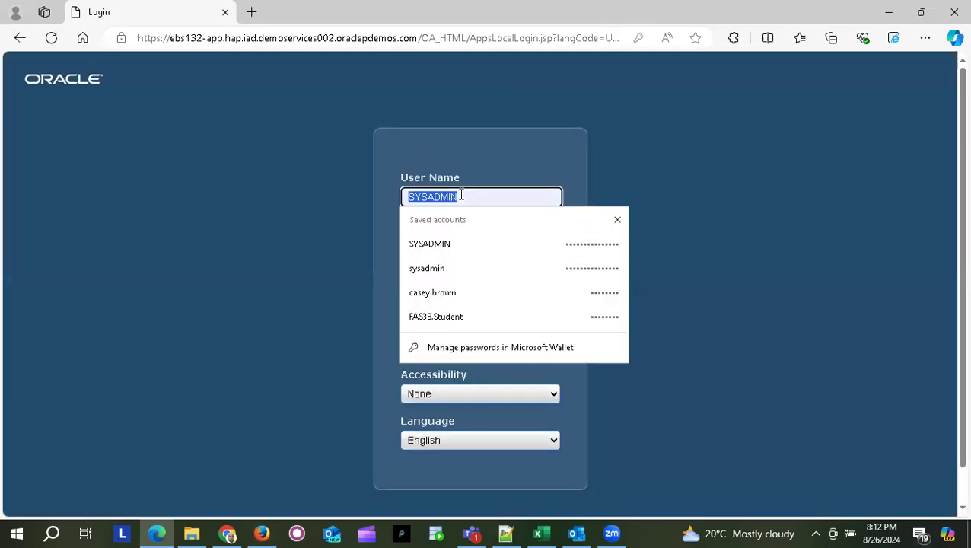
pyautogui.write('taduser')
pyautogui.press('Tab')
pyautogui.write('welcome')
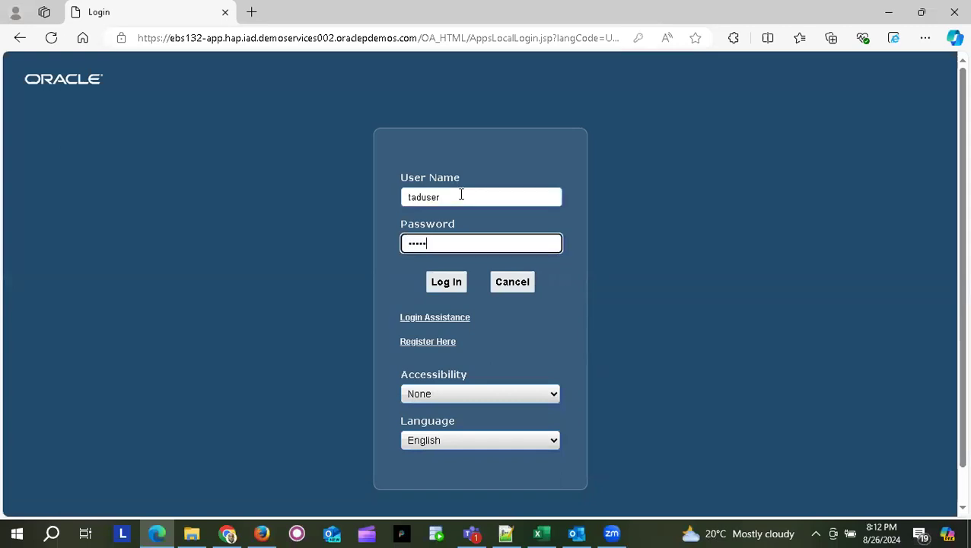
pyautogui.press('Return')
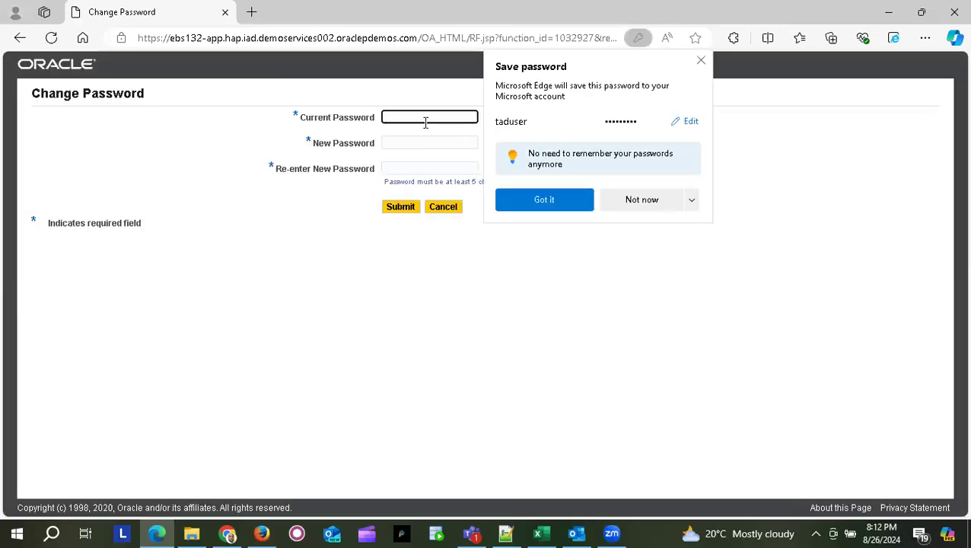
# - Enter the current password and the new password twice, submit the change, and return to Excel
pyautogui.click(423, 118)
pyautogui.write('••••••••••')
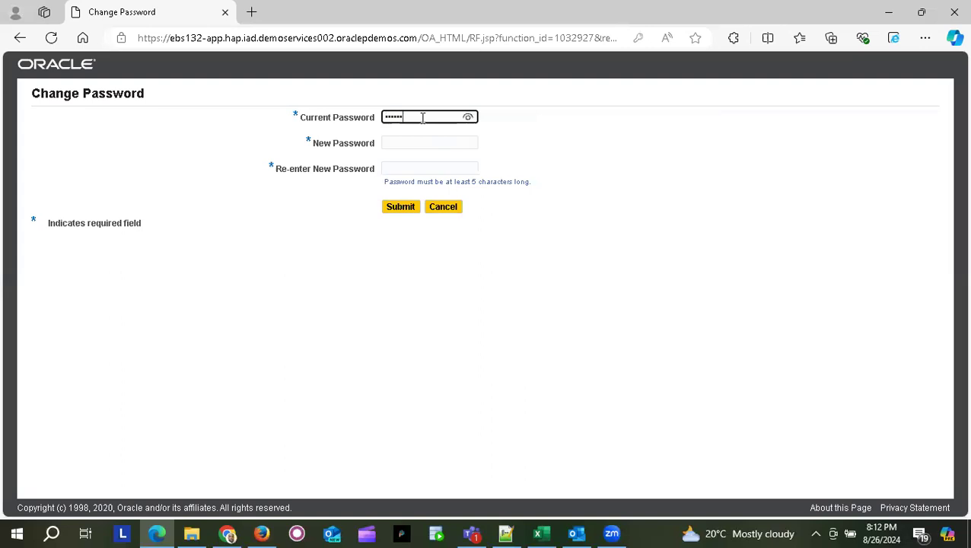
pyautogui.press('Tab')
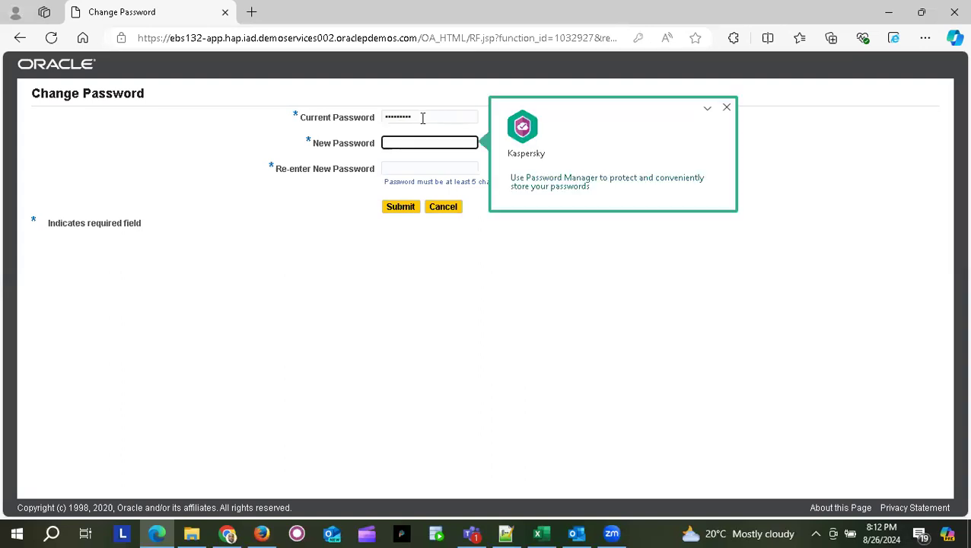
pyautogui.write('•••••••')
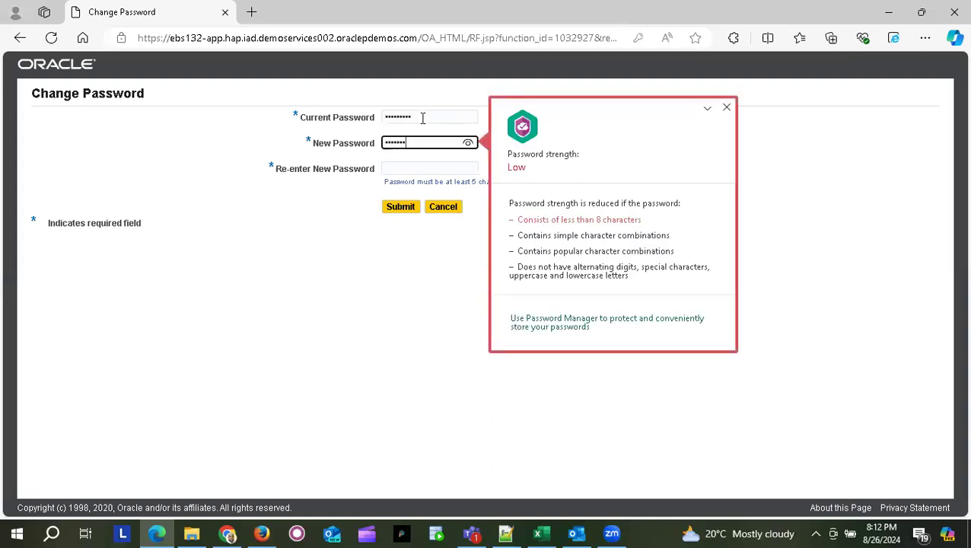
pyautogui.write('•')
pyautogui.press('Tab')
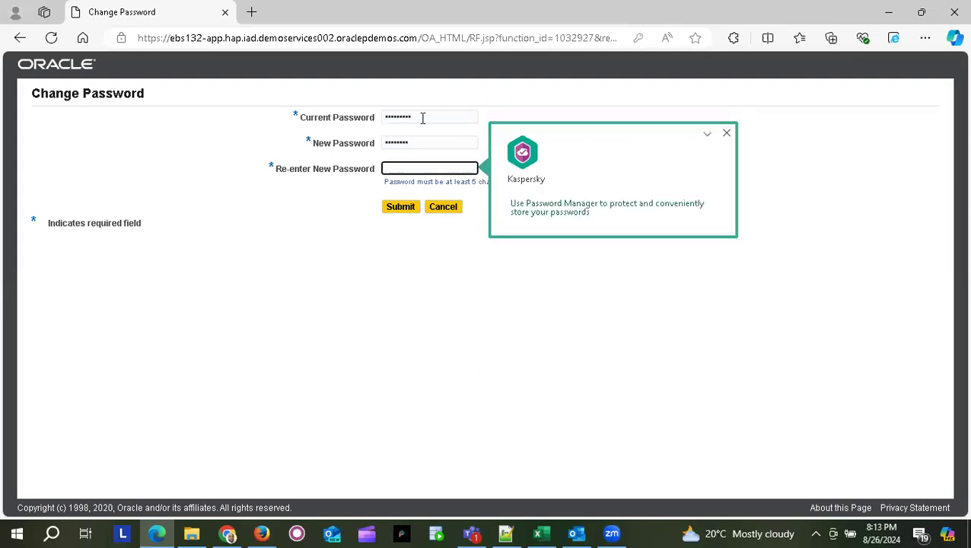
pyautogui.write('••••••••')
pyautogui.press('Return')
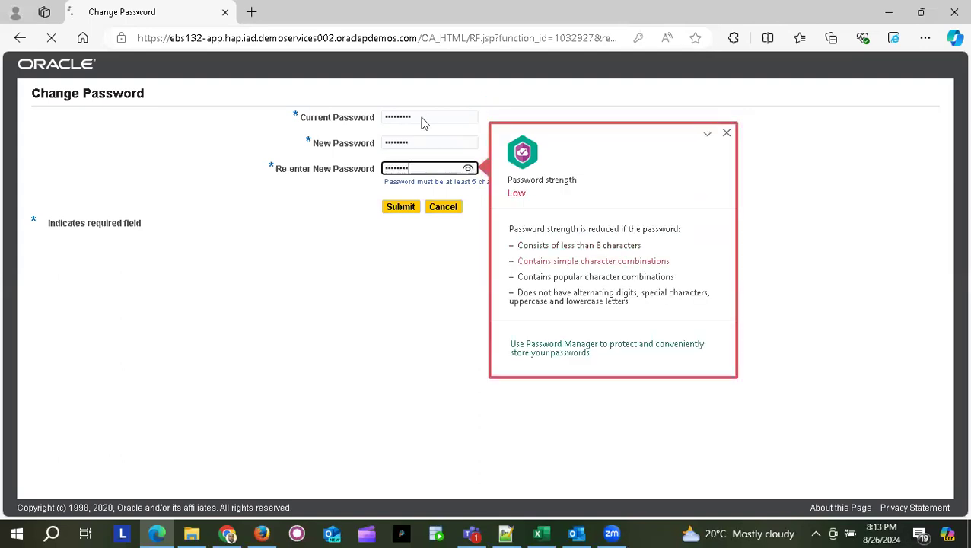
pyautogui.click(404, 211)
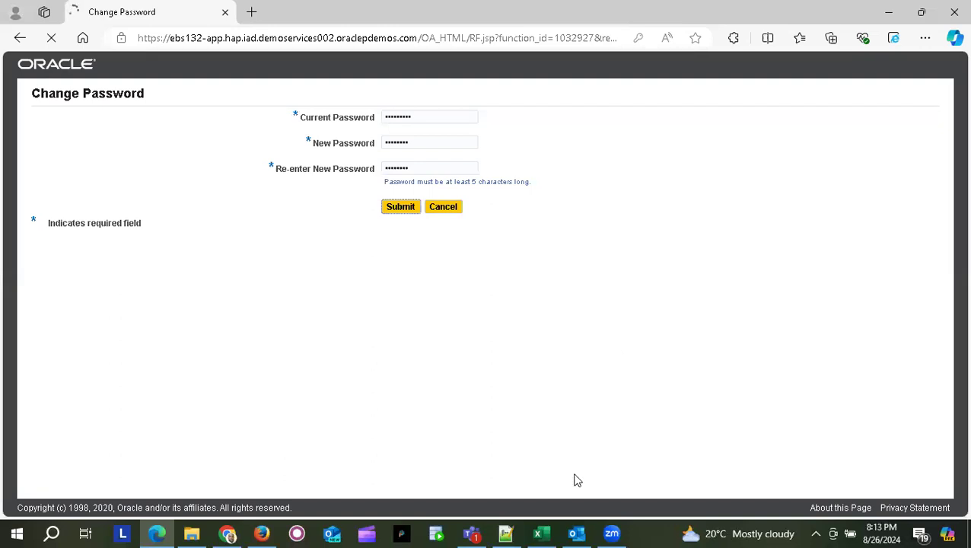
pyautogui.moveTo(545, 532)
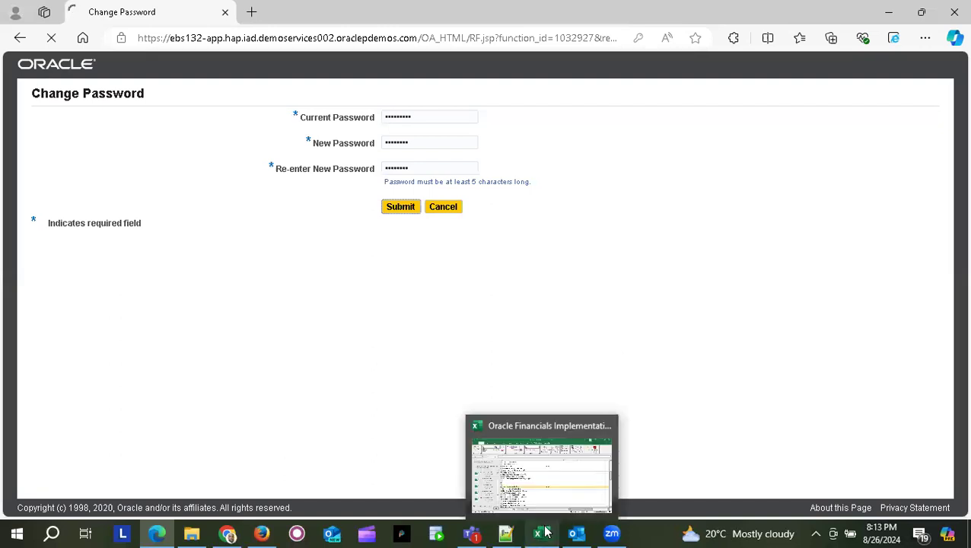
pyautogui.click(542, 456)
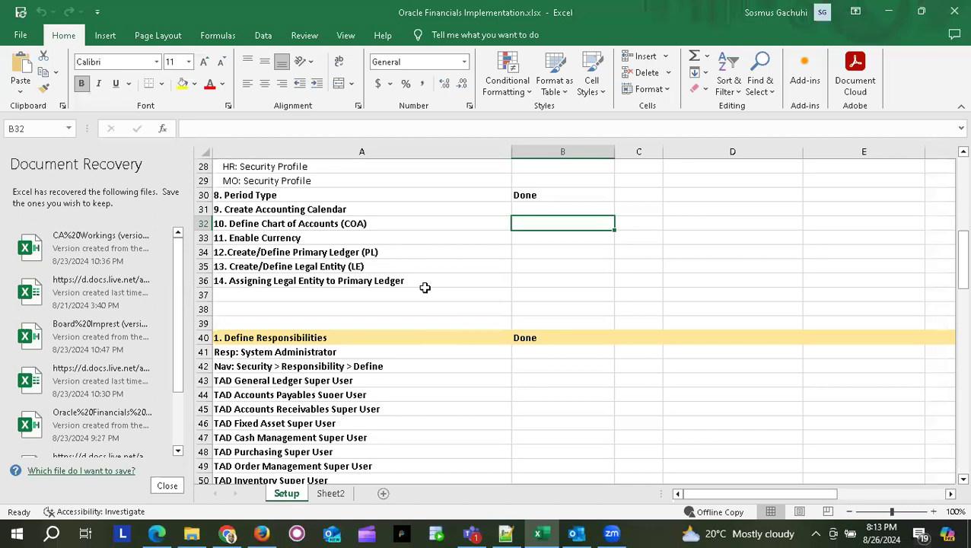
# - Append a slash and the new password to the Create User entry in cell A16
pyautogui.scroll(8, 398, 323)
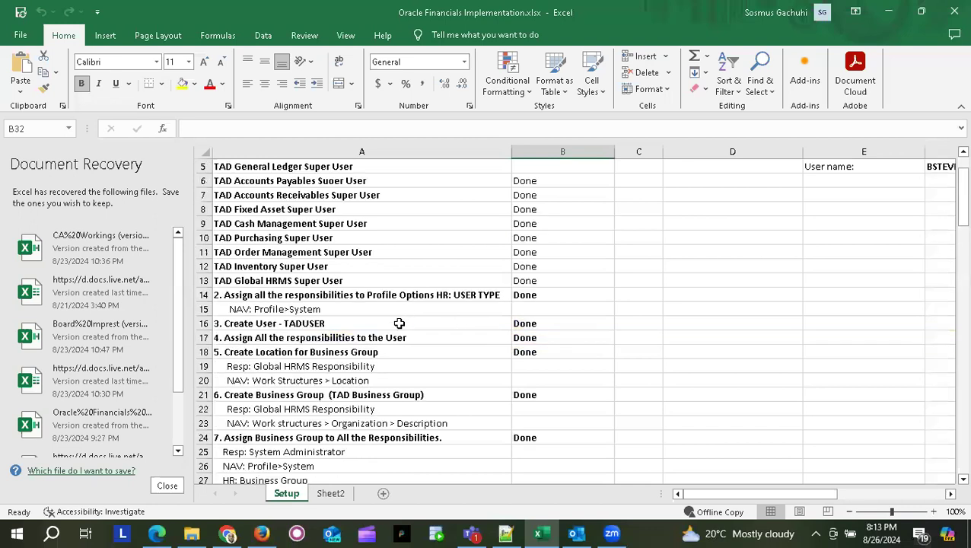
pyautogui.click(399, 324)
pyautogui.doubleClick(398, 323)
pyautogui.write('/')
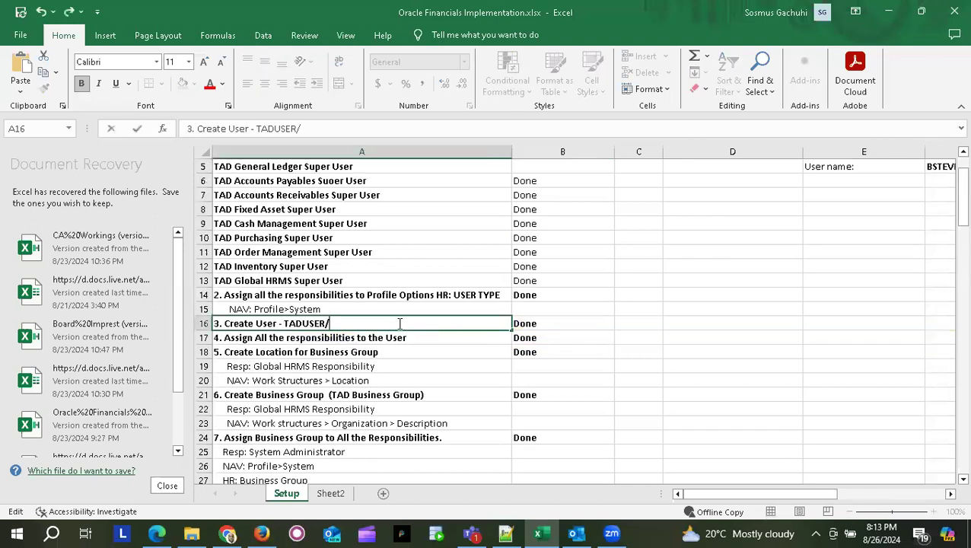
pyautogui.write('welcome1')
pyautogui.press('Return')
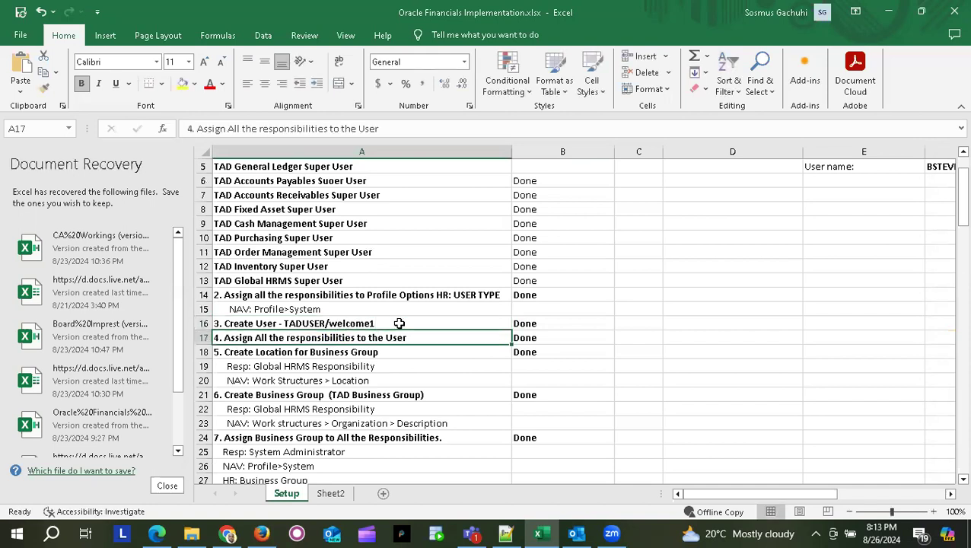
pyautogui.hotkey('alt', 'Tab')
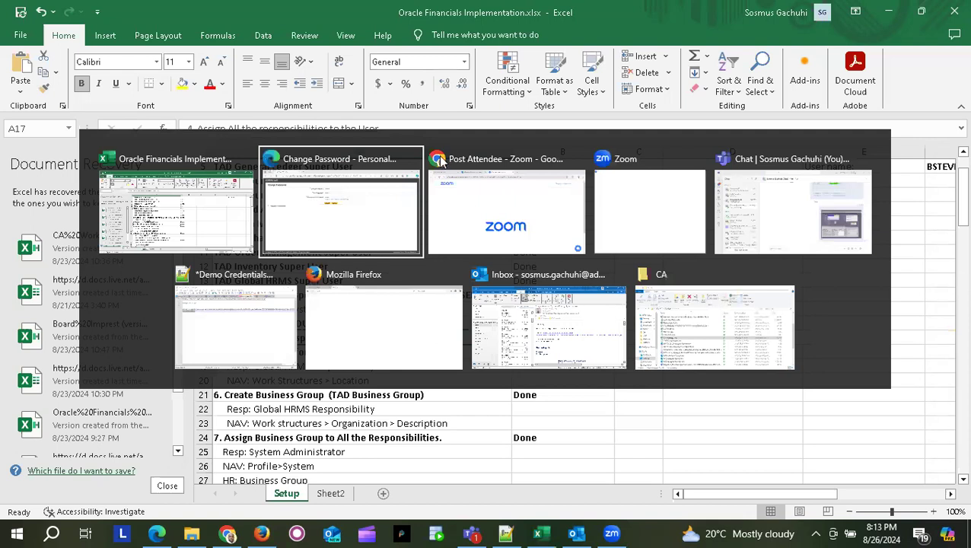
# - Dismiss the update password prompt in Oracle and go to the E-Business Suite home page
pyautogui.click(403, 209)
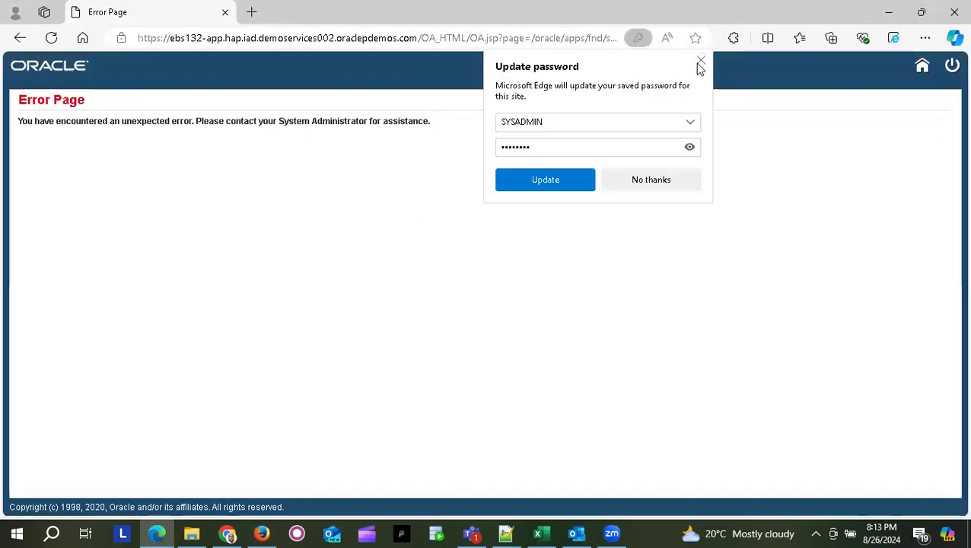
pyautogui.click(701, 62)
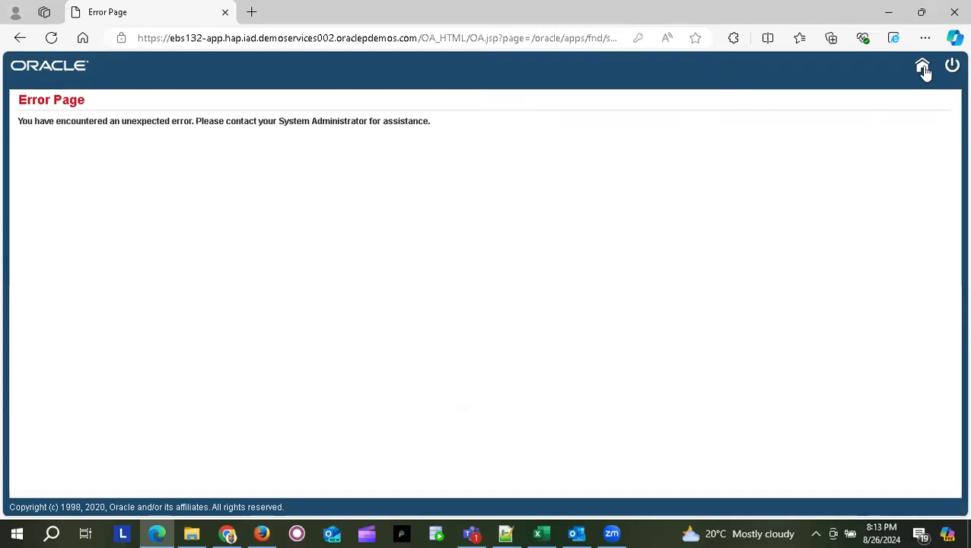
pyautogui.click(923, 68)
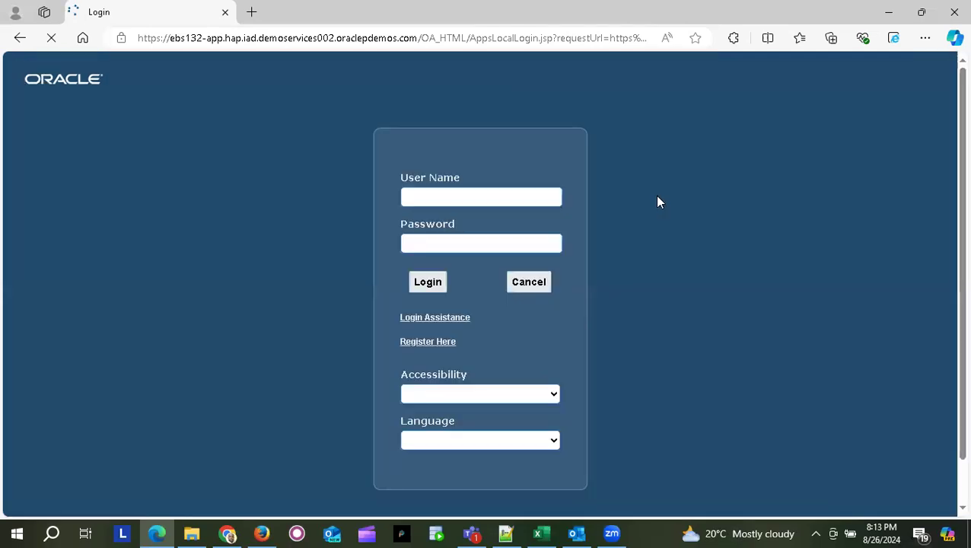
# - Log in again by replacing the user name and entering the account password
pyautogui.doubleClick(463, 195)
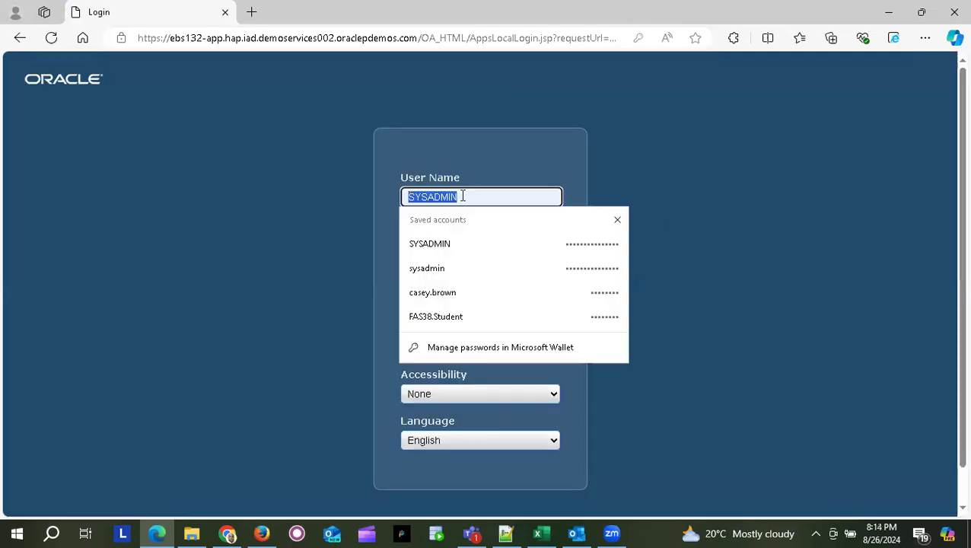
pyautogui.write('taduser')
pyautogui.press('Tab')
pyautogui.write('welcome')
pyautogui.press('Return')
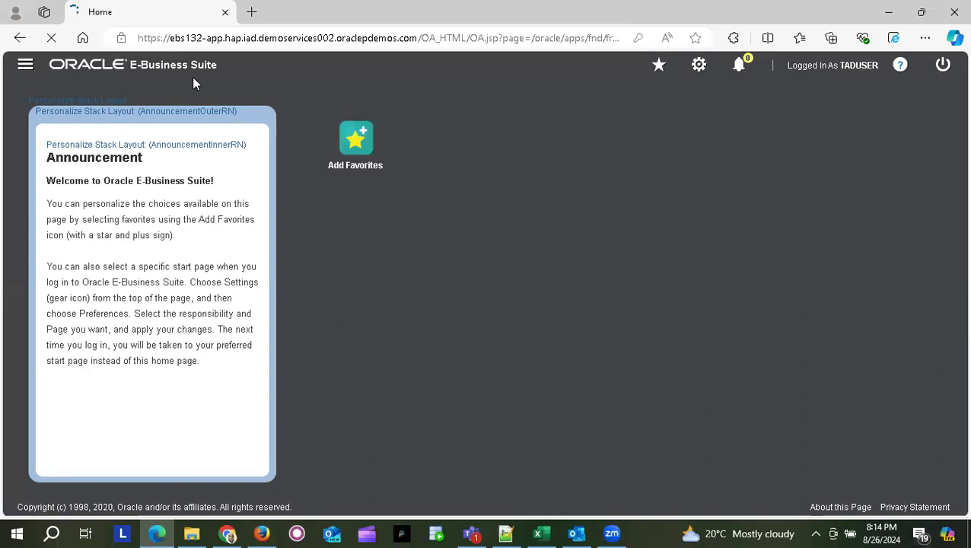
# - Choose TAD General Ledger Super User > Setup > Financials > Calendars > Accounting in the Navigator
pyautogui.click(26, 67)
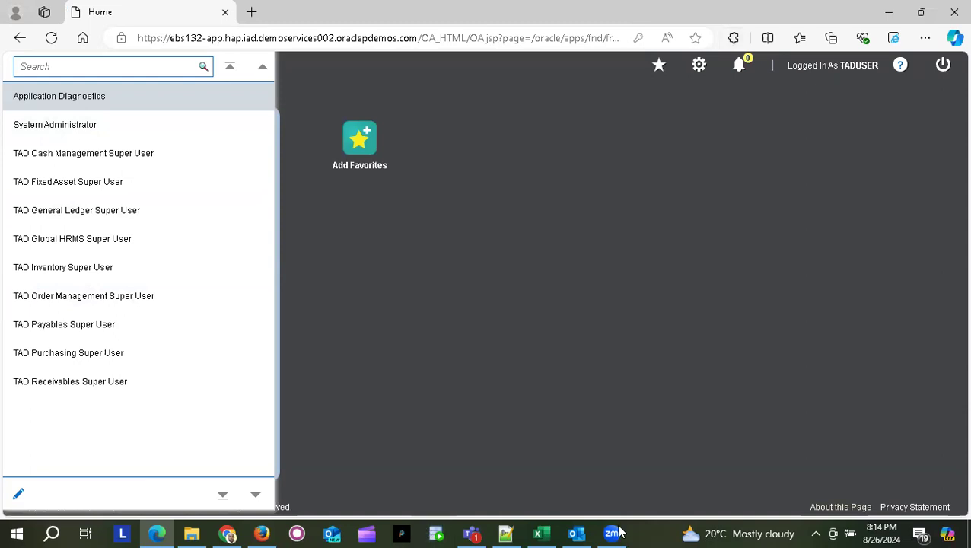
pyautogui.click(86, 215)
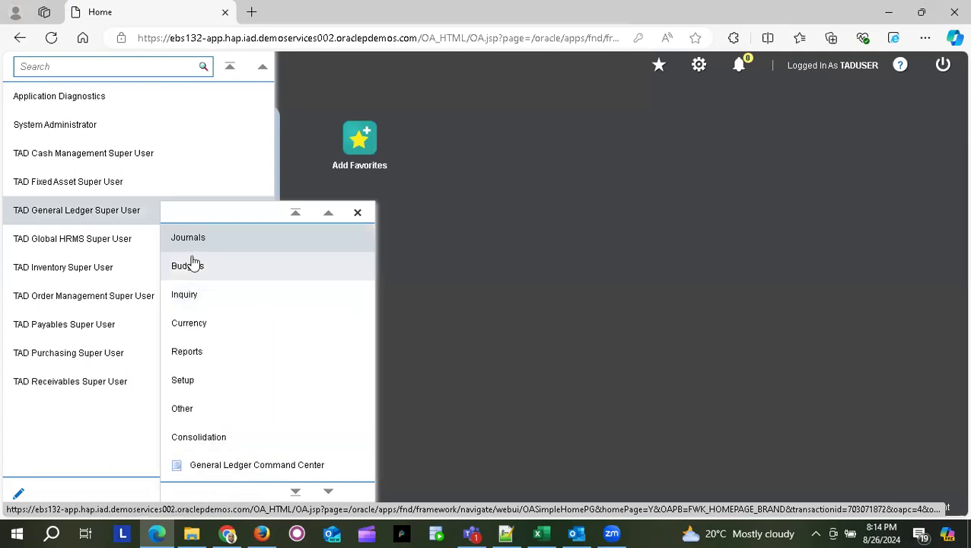
pyautogui.click(199, 376)
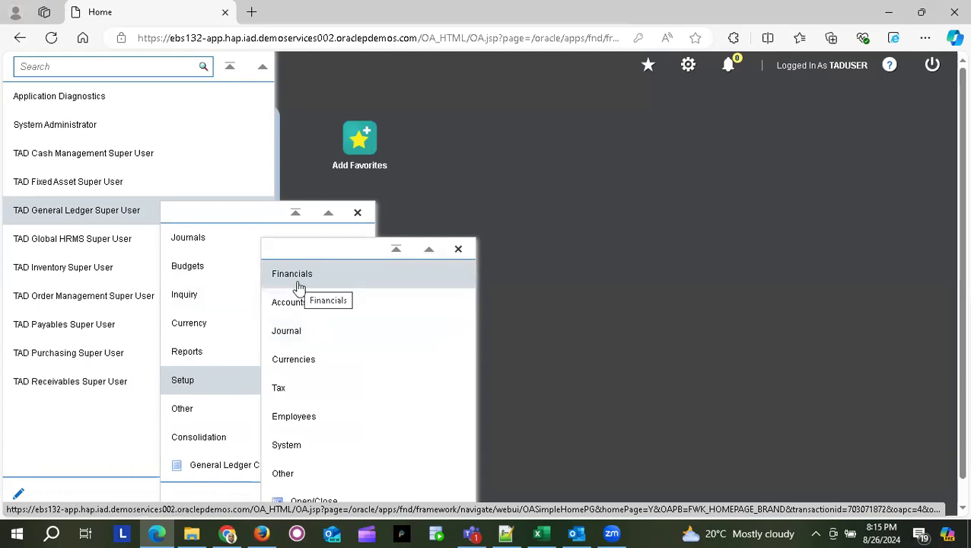
pyautogui.click(298, 284)
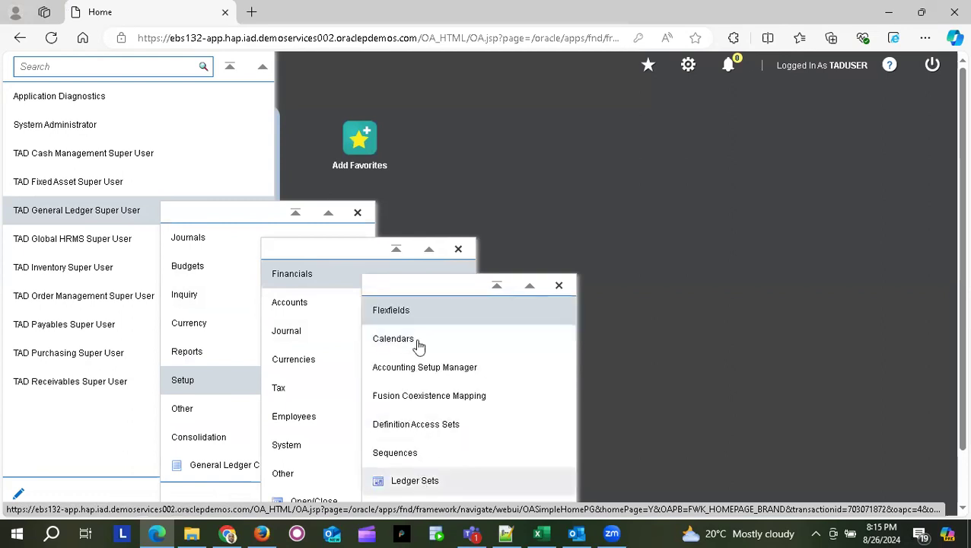
pyautogui.click(417, 347)
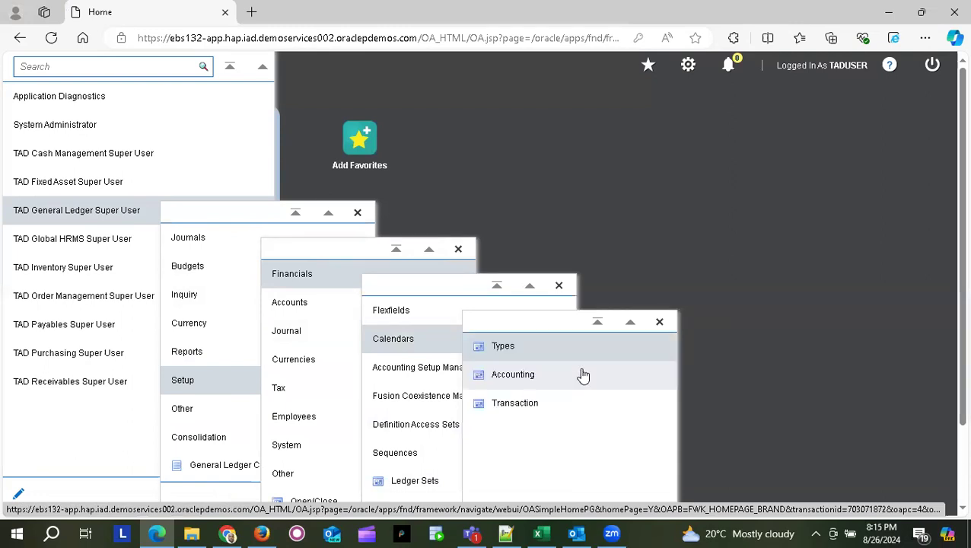
pyautogui.click(522, 380)
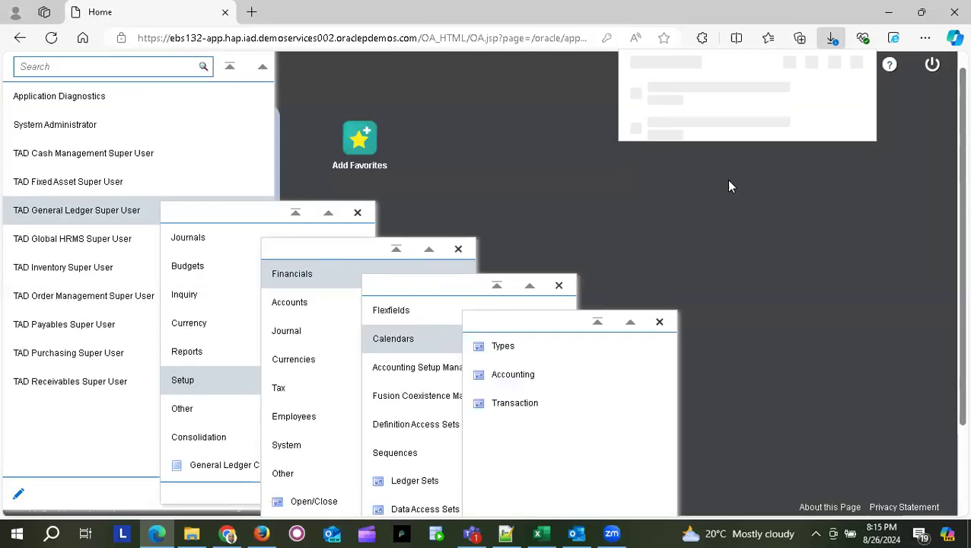
# - Launch frmservlet.jnlp, accept the Java security risk, and run the forms application
pyautogui.click(646, 112)
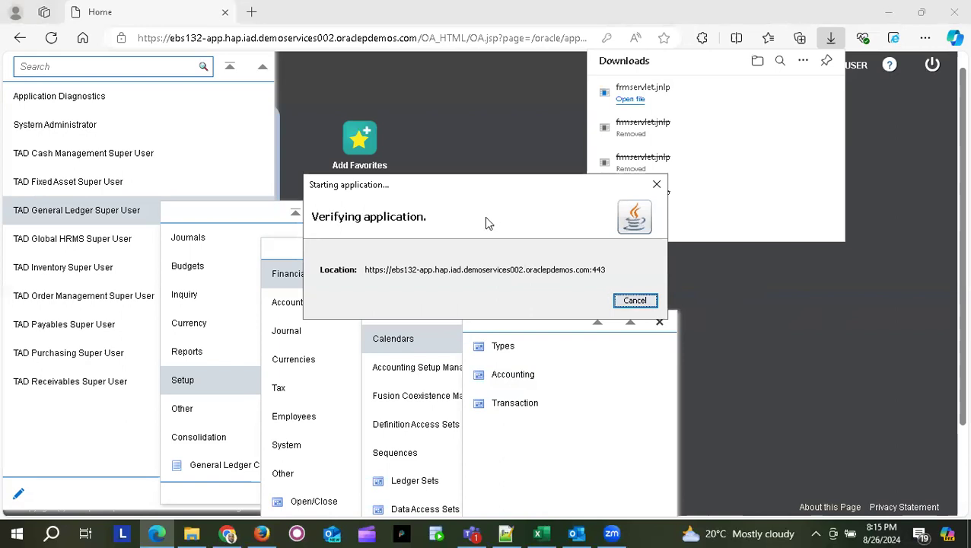
pyautogui.click(394, 342)
pyautogui.click(604, 344)
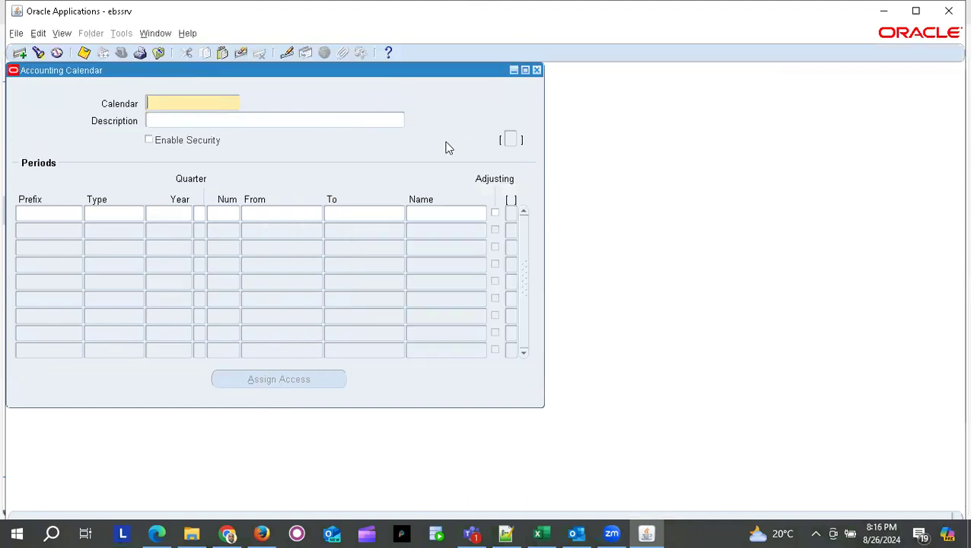
# - Open View > Requests and find all my concurrent requests
pyautogui.click(61, 34)
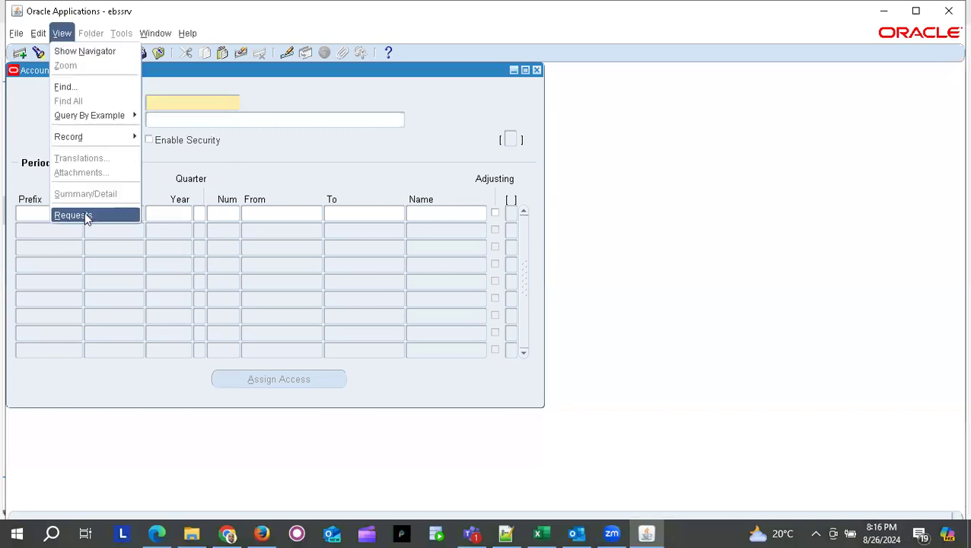
pyautogui.click(85, 217)
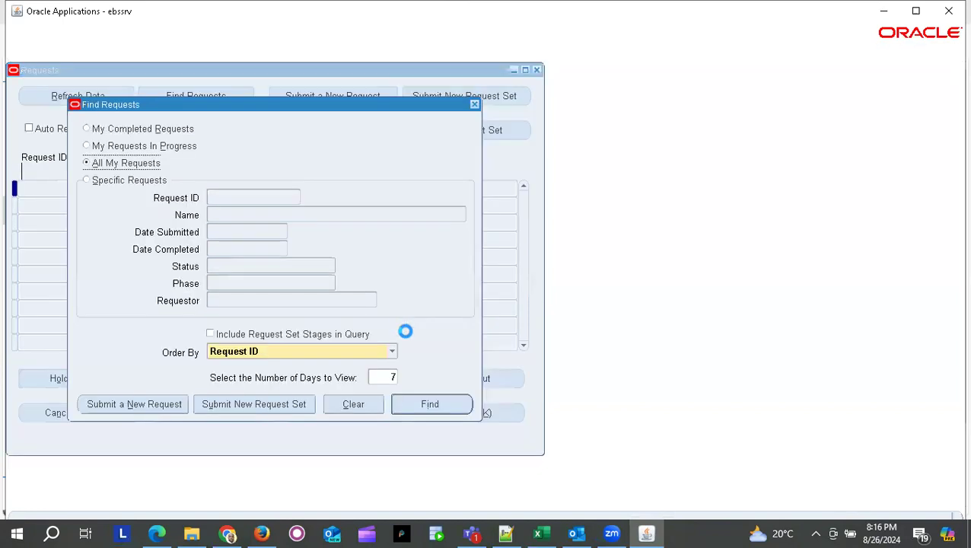
pyautogui.click(430, 404)
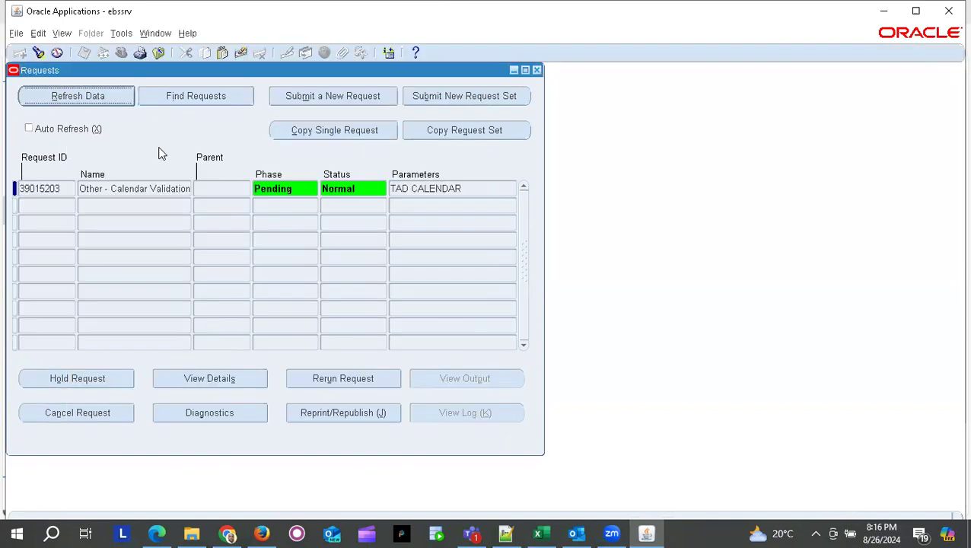
# - Refresh the data repeatedly to check the TAD CALENDAR Calendar Validation request, still Pending
pyautogui.click(89, 96)
pyautogui.click(90, 97)
pyautogui.click(91, 97)
pyautogui.click(89, 97)
# - Enter Done in B31 for Create Accounting Calendar in the tracker, then return to Oracle
pyautogui.hotkey('alt', 'Tab')
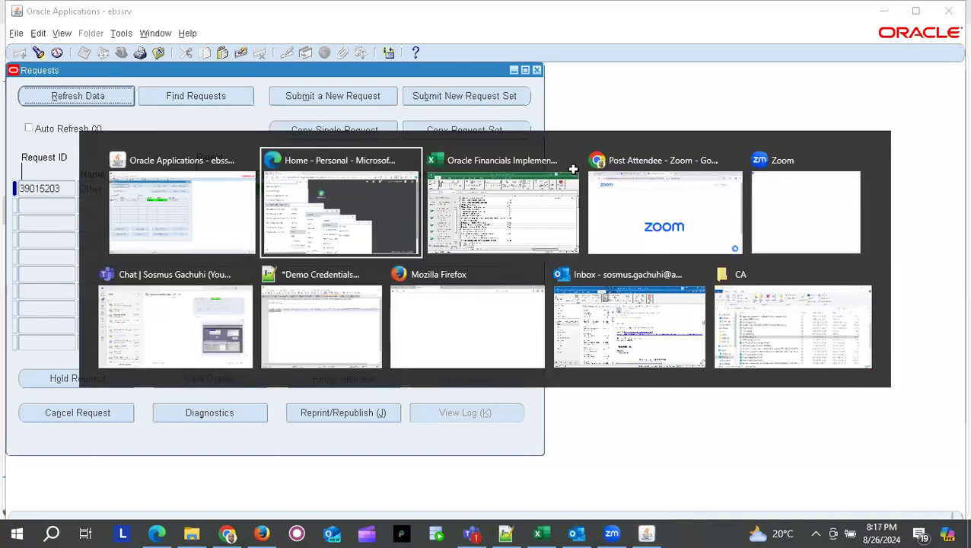
pyautogui.hotkey('alt', 'Tab')
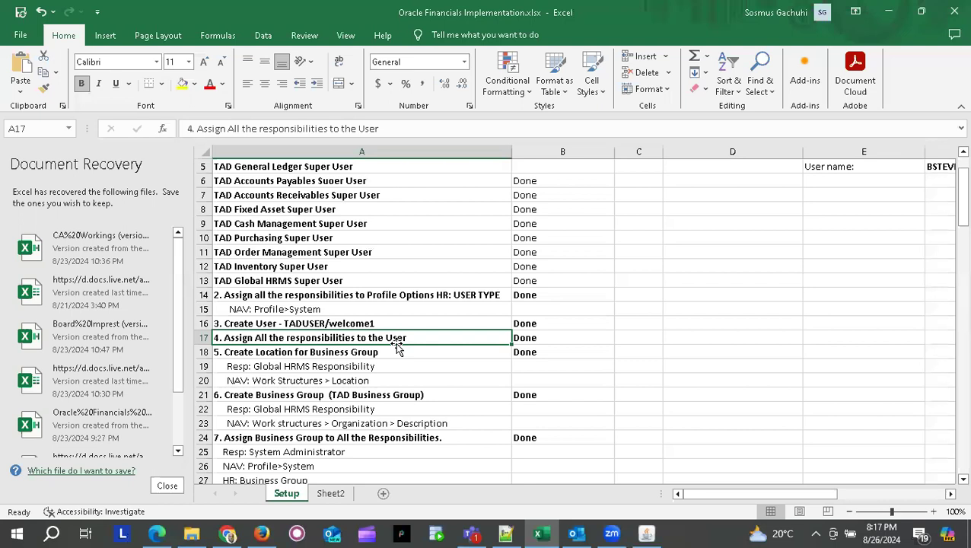
pyautogui.scroll(-6, 397, 346)
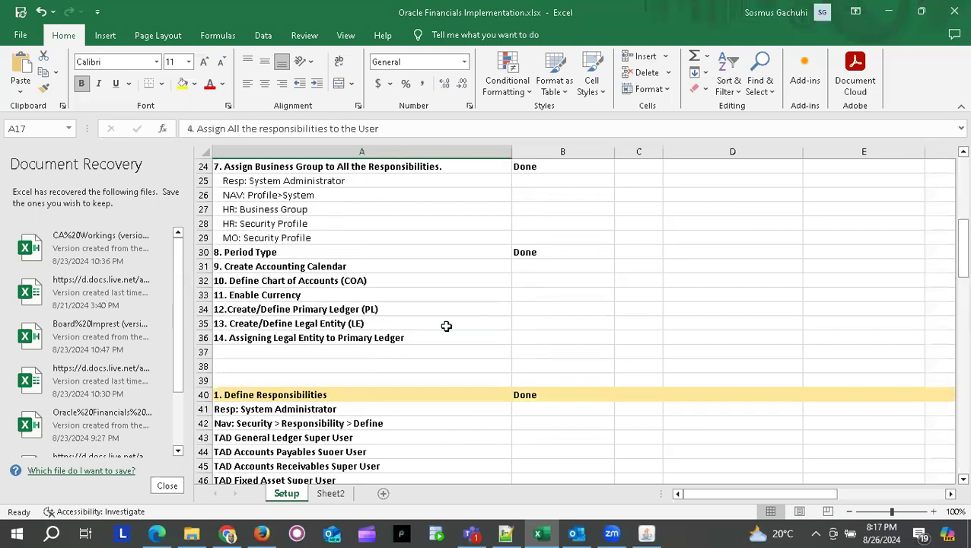
pyautogui.click(524, 268)
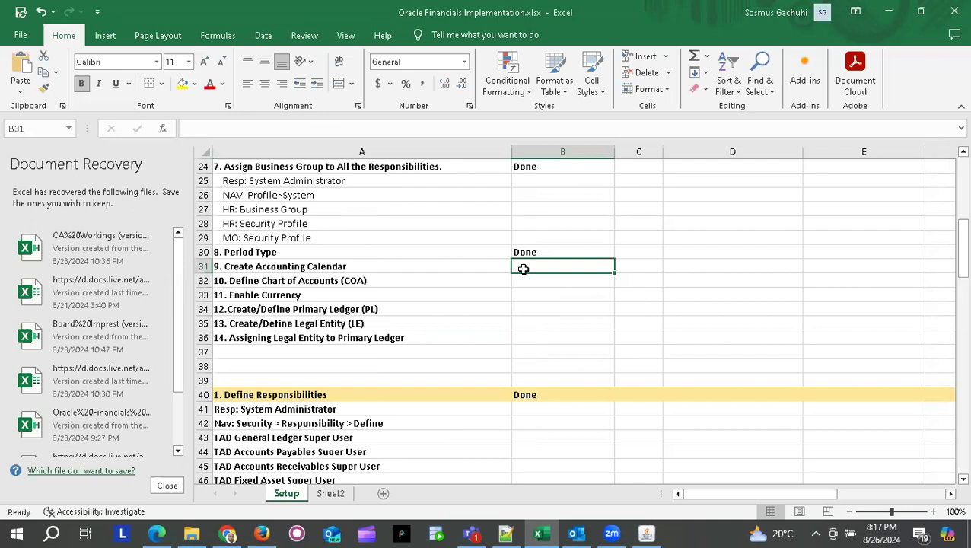
pyautogui.write('Done')
pyautogui.press('Return')
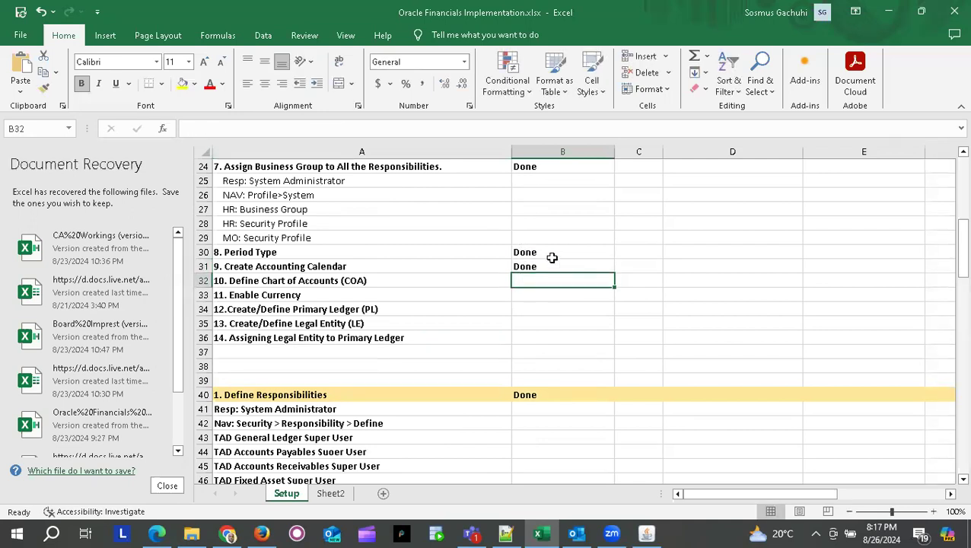
pyautogui.hotkey('alt', 'Tab')
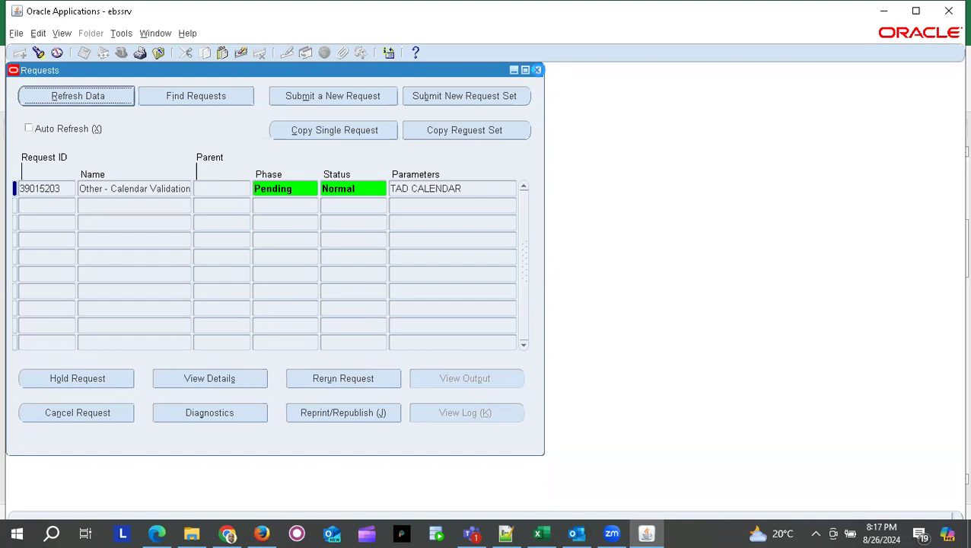
pyautogui.click(564, 6)
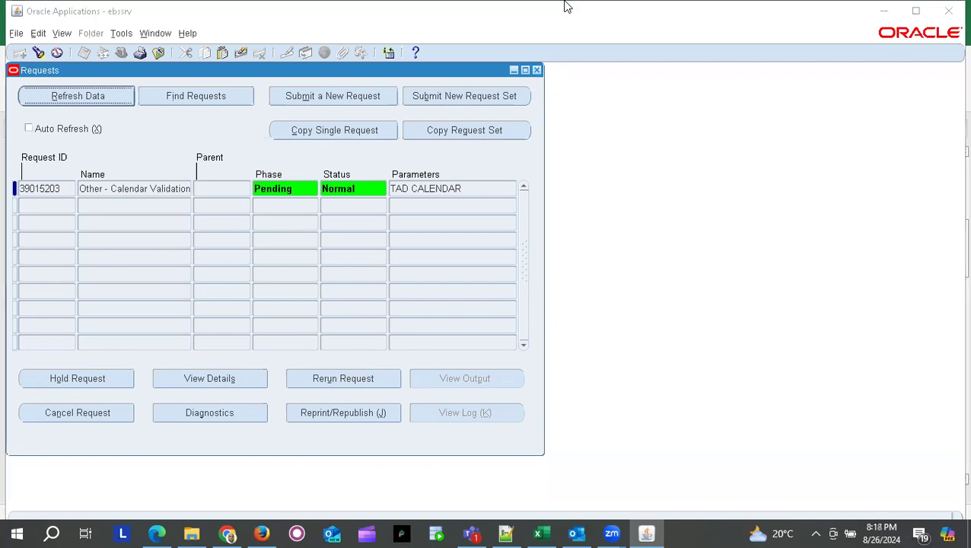
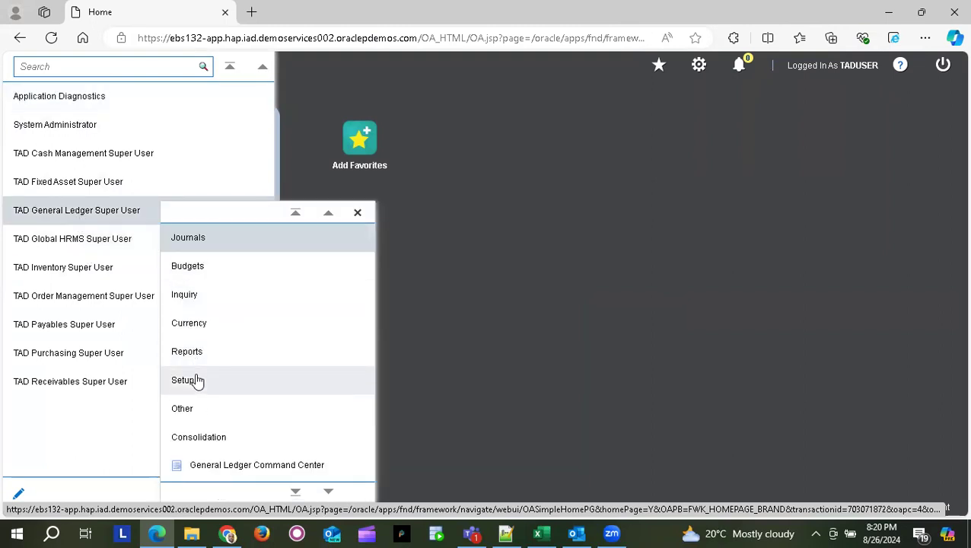
# - Expand the TAD General Ledger Super User responsibility to reveal its Setup options
pyautogui.click(198, 382)
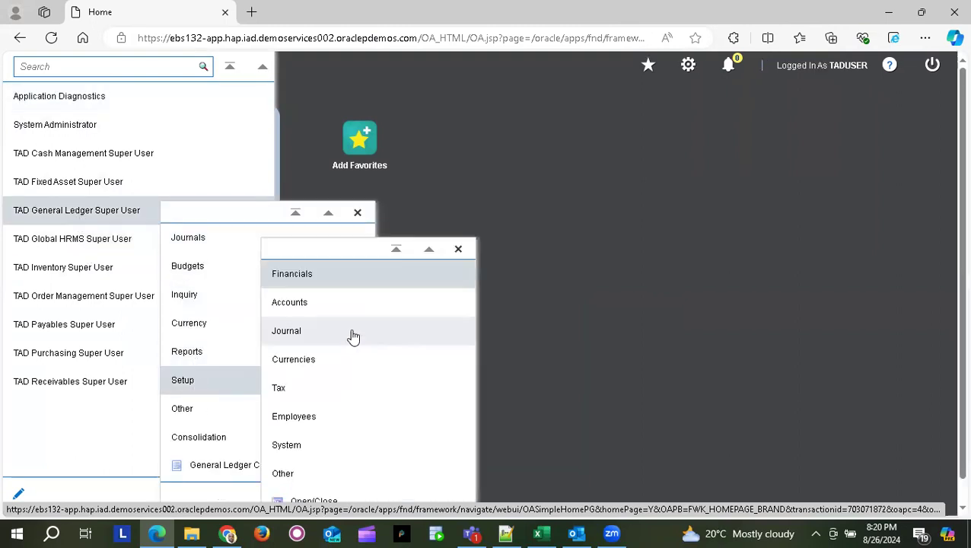
# - Choose Setup > Financials > Flexfields > Key > Segments and open the downloaded frmservlet.jnlp file
pyautogui.click(297, 280)
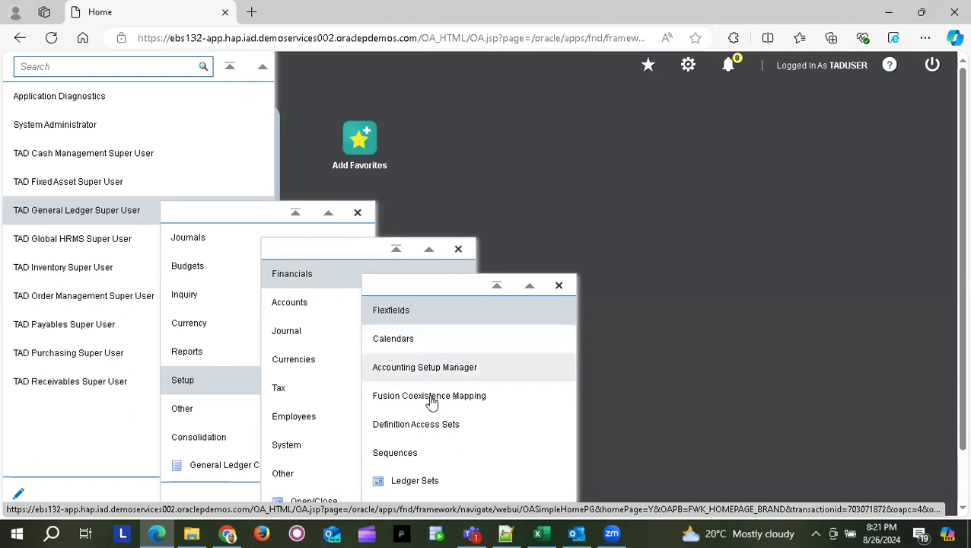
pyautogui.click(392, 311)
pyautogui.click(492, 349)
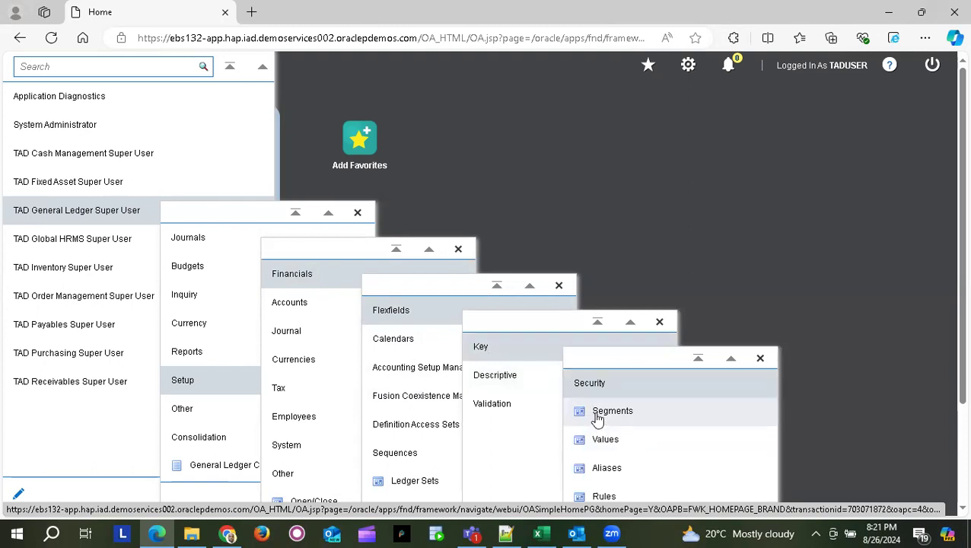
pyautogui.click(598, 413)
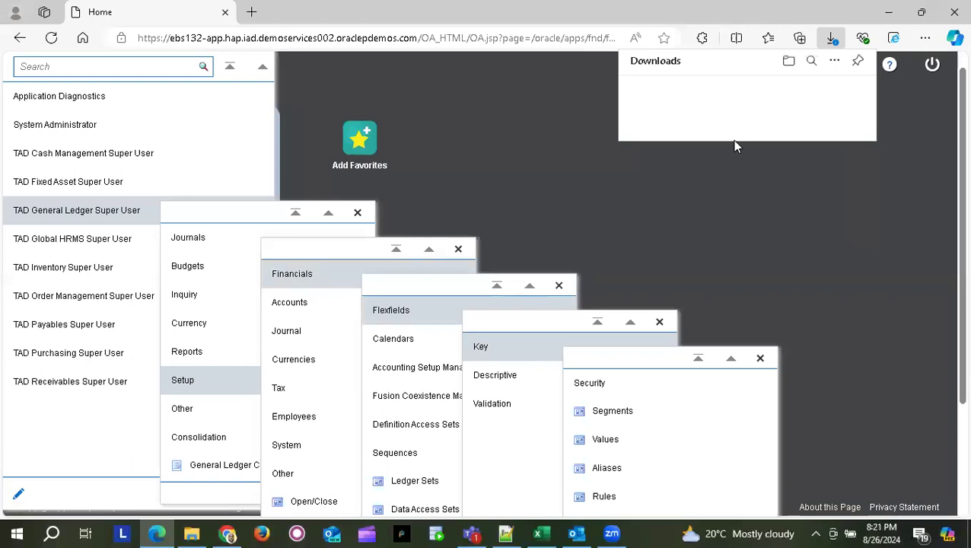
pyautogui.click(653, 111)
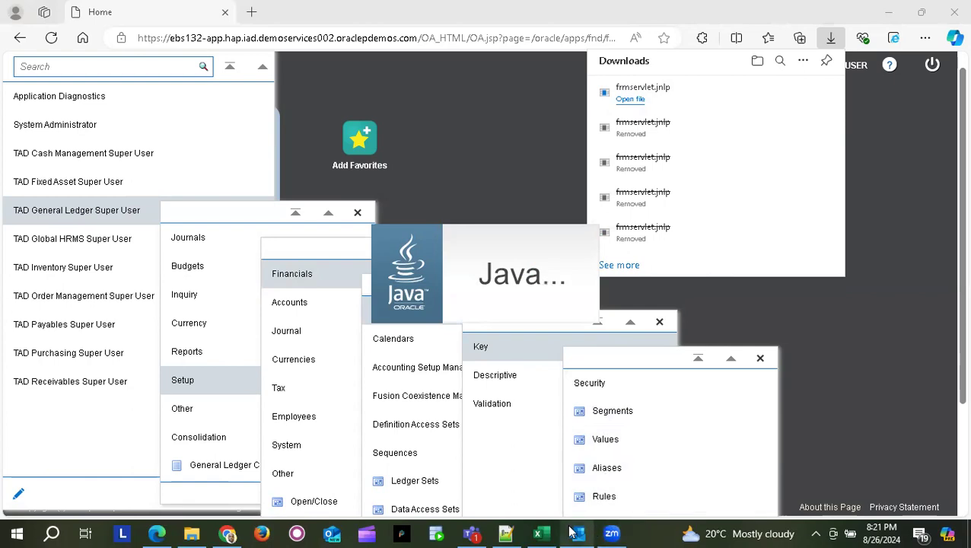
# - Accept the risk and run the Forms application, then select the checklist's General Ledger -Application row
pyautogui.click(540, 532)
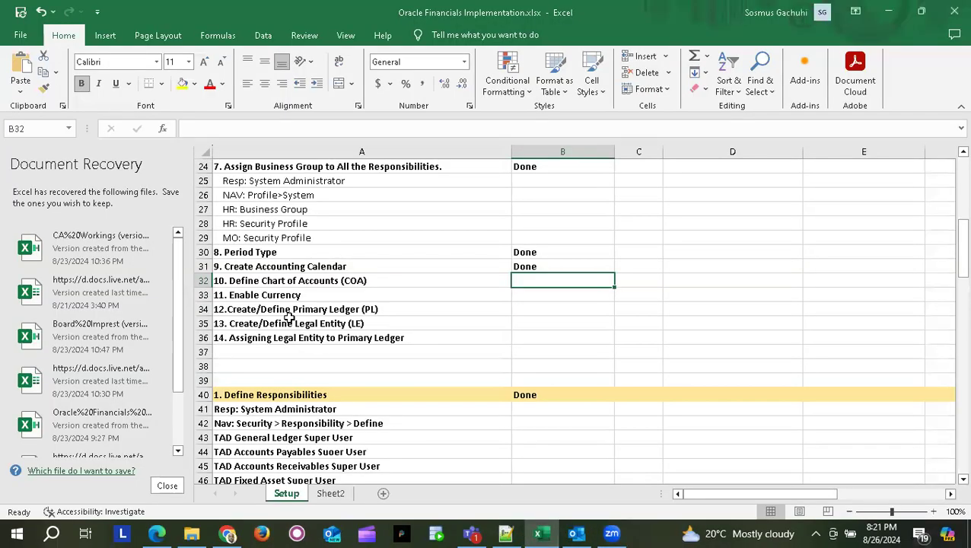
pyautogui.scroll(-20, 289, 318)
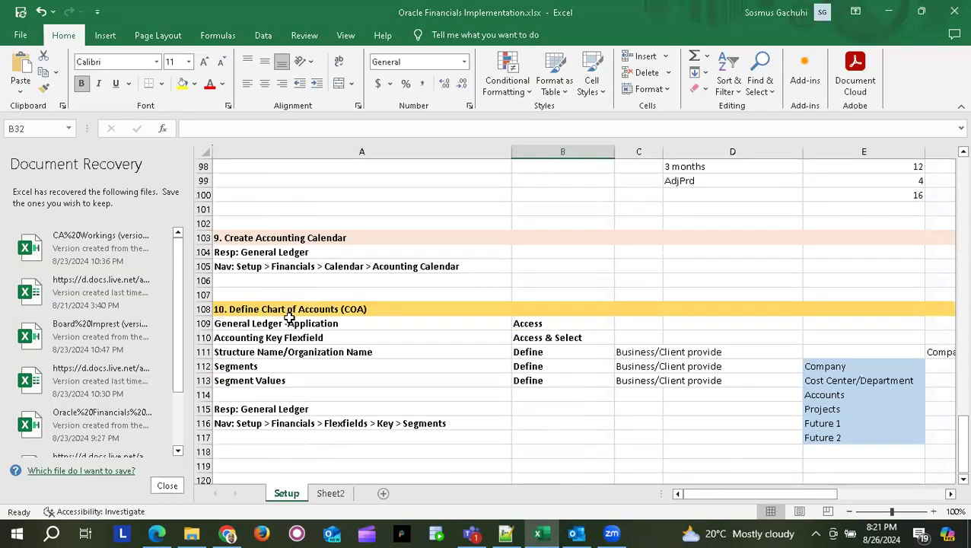
pyautogui.scroll(-3, 290, 318)
pyautogui.scroll(2, 289, 318)
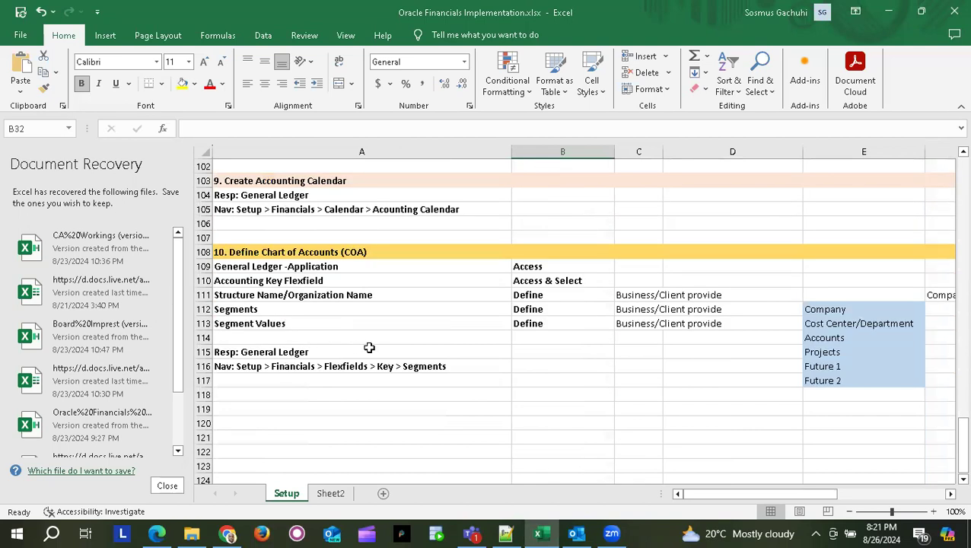
pyautogui.scroll(1, 376, 347)
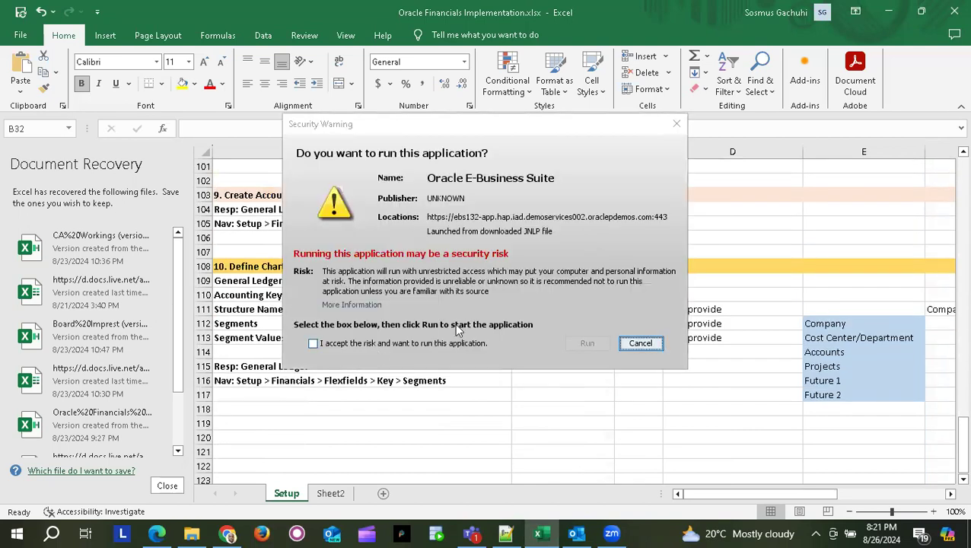
pyautogui.click(323, 343)
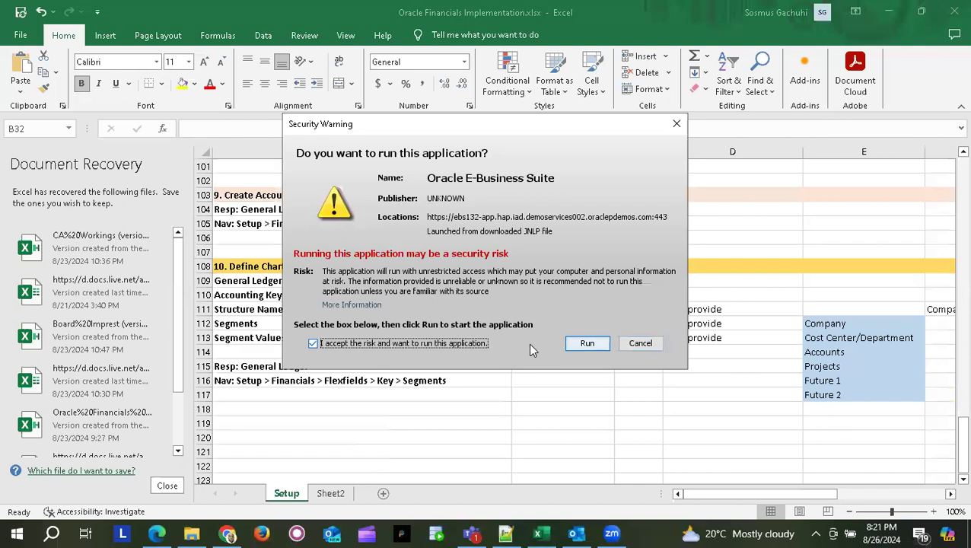
pyautogui.click(582, 344)
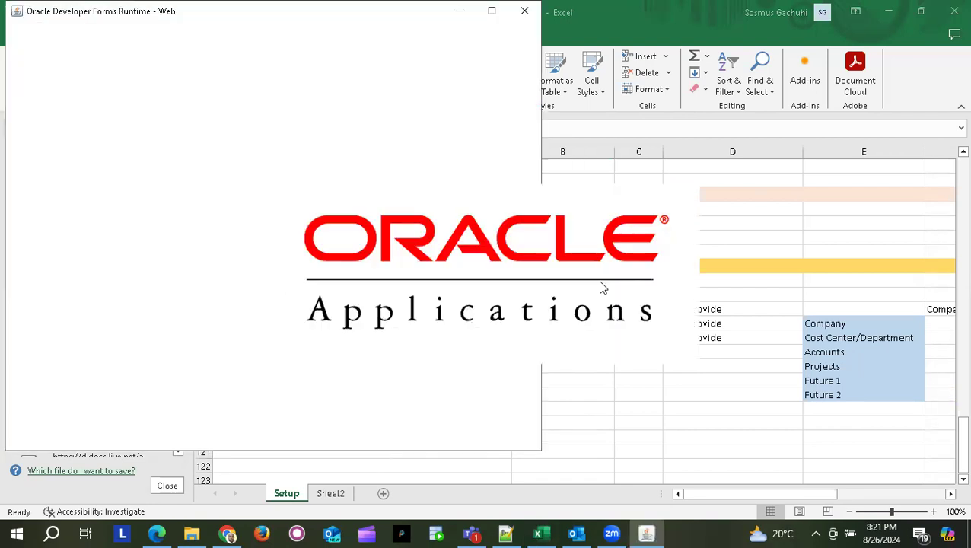
pyautogui.hotkey('alt', 'Tab')
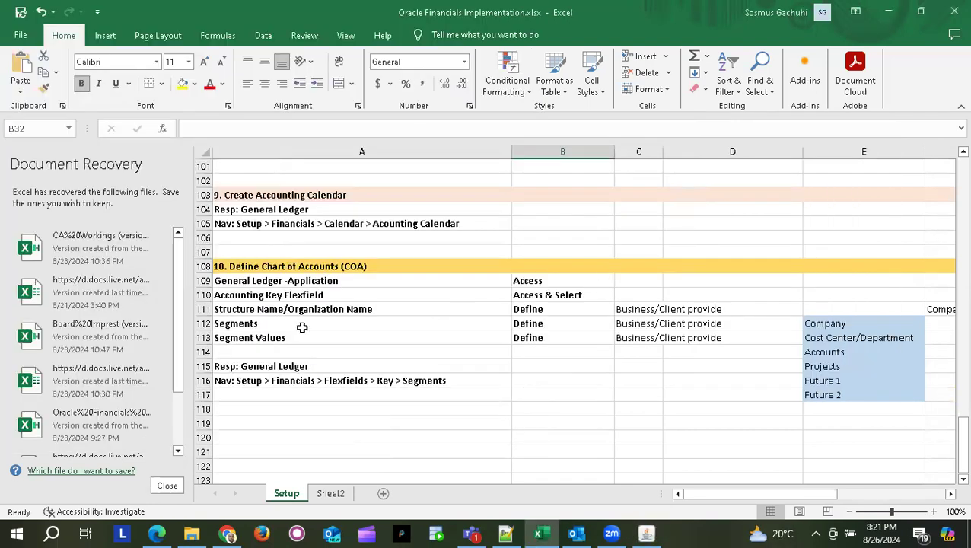
pyautogui.click(312, 278)
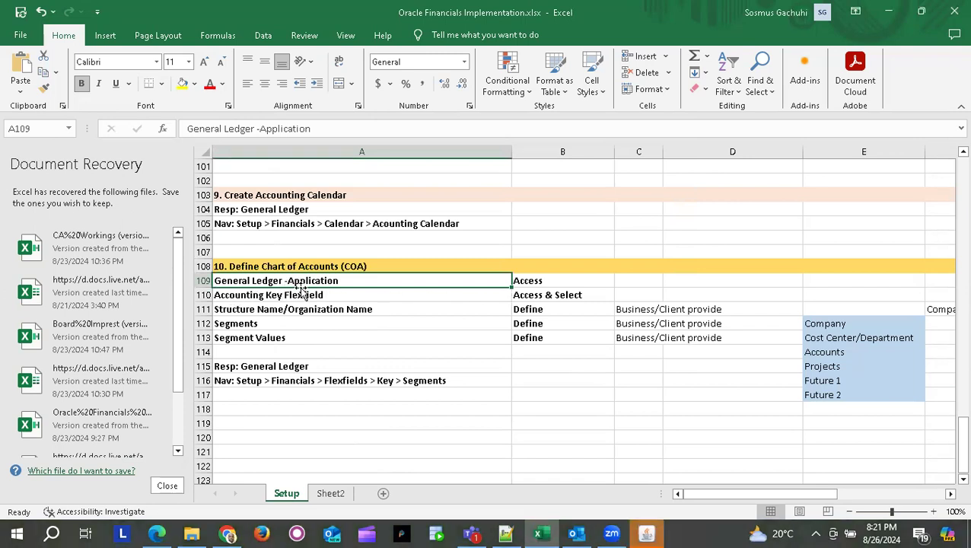
# - Edit the Structure Name/Organization Name checklist entry by inserting the word 'Structure'
pyautogui.click(303, 294)
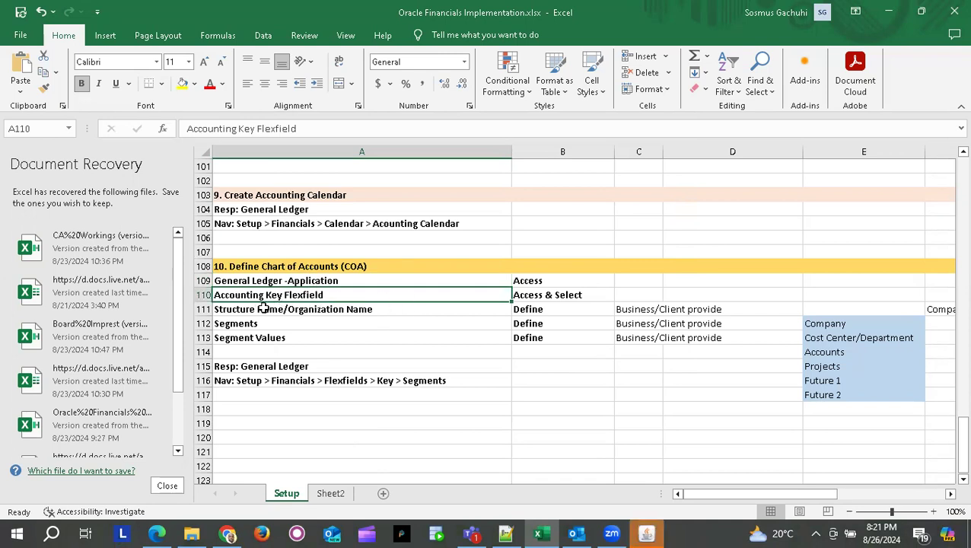
pyautogui.click(332, 309)
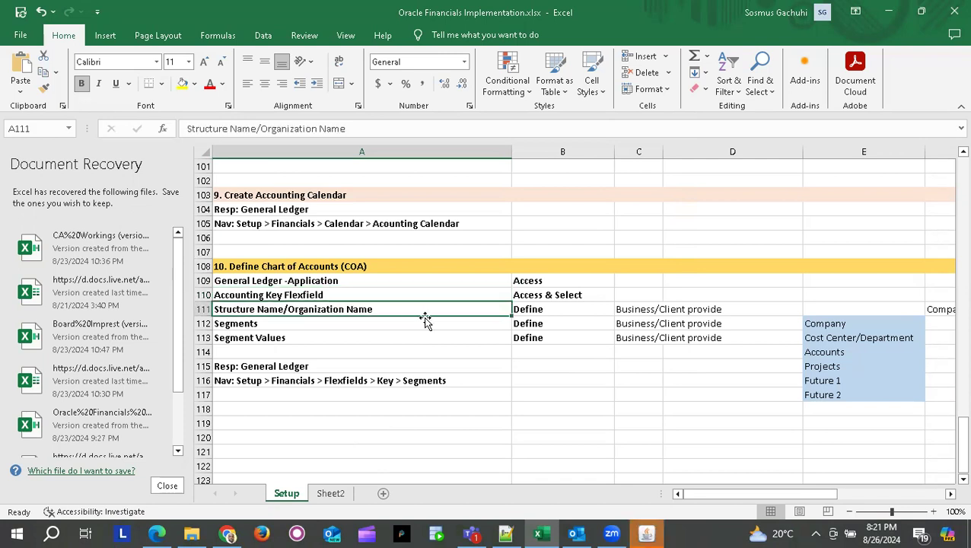
pyautogui.doubleClick(346, 309)
pyautogui.doubleClick(345, 309)
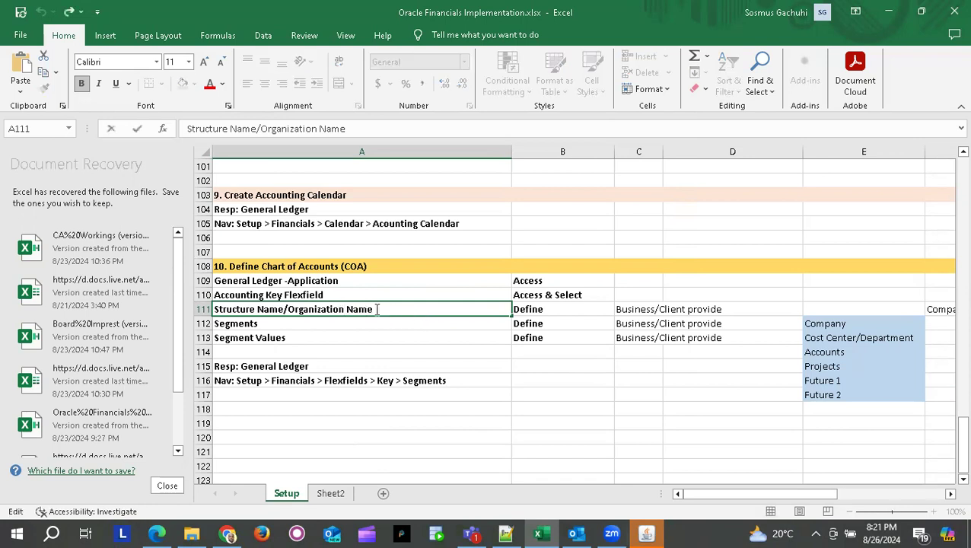
pyautogui.write('Structure')
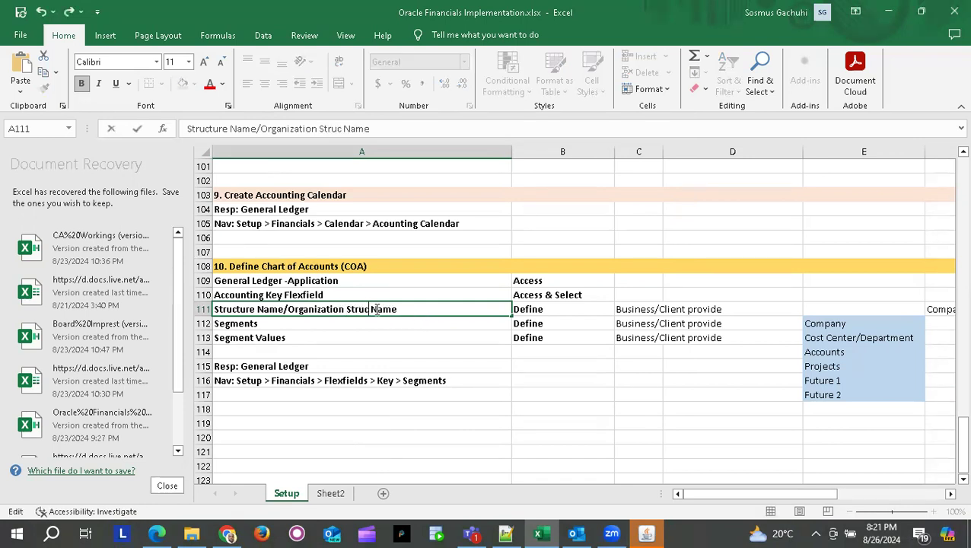
pyautogui.press('Return')
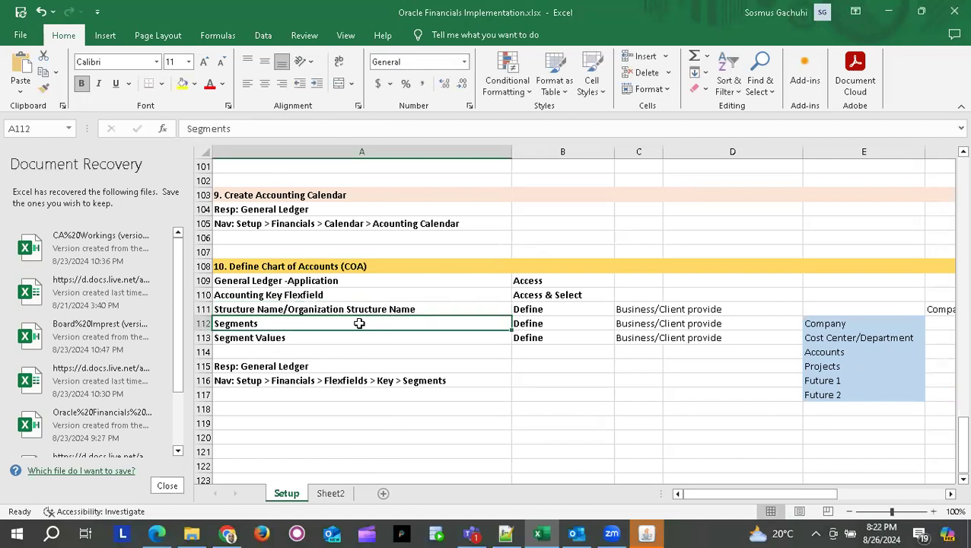
# - Review the Access, Access & Select and Define actions for the General Ledger and flexfield steps
pyautogui.click(326, 341)
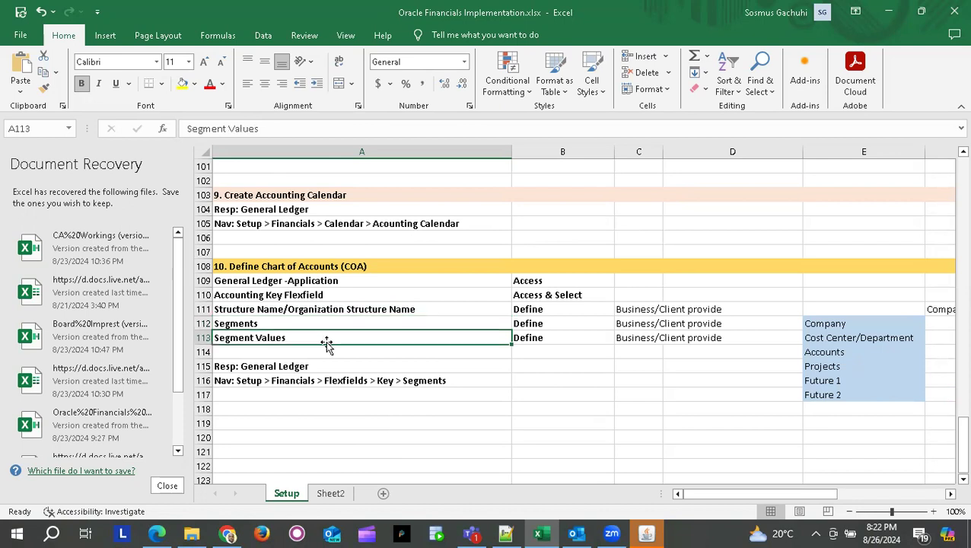
pyautogui.click(337, 356)
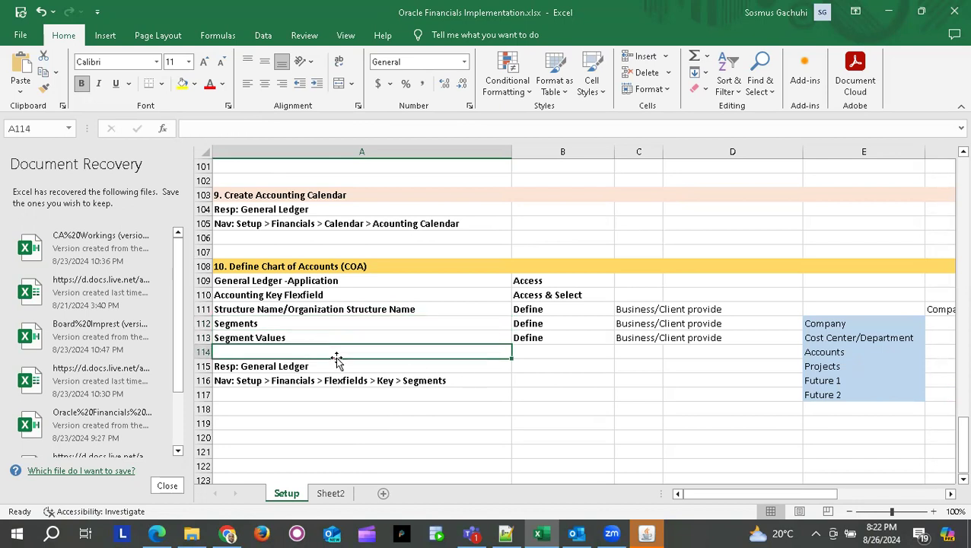
pyautogui.click(370, 281)
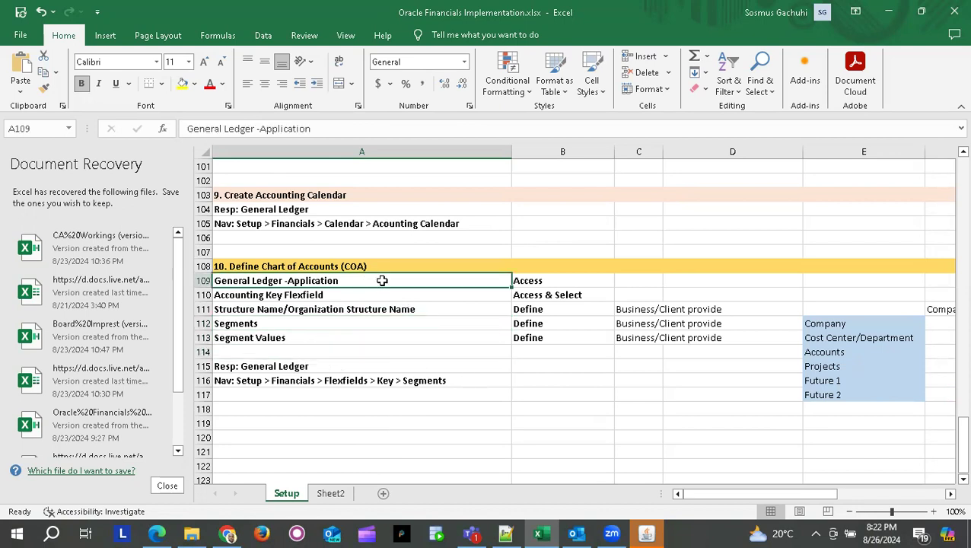
pyautogui.click(548, 286)
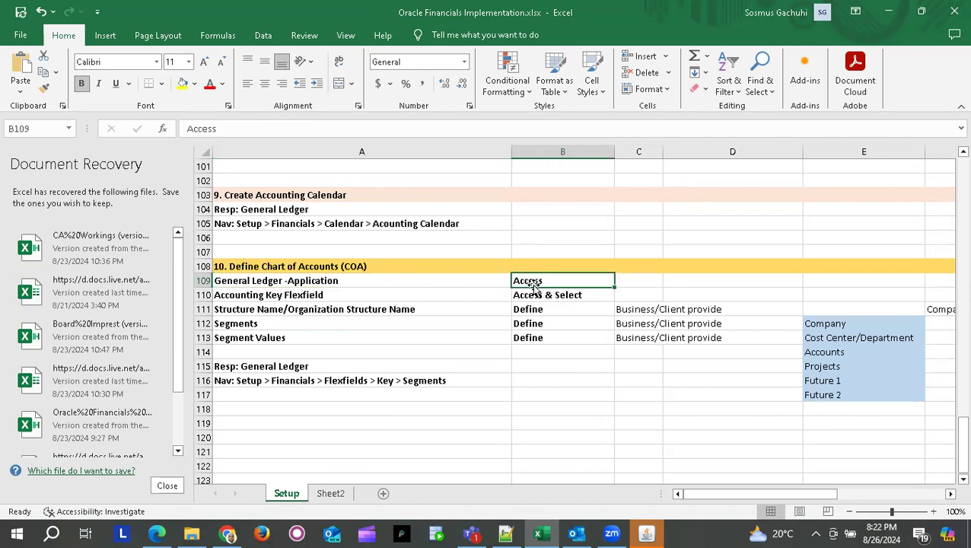
pyautogui.click(410, 296)
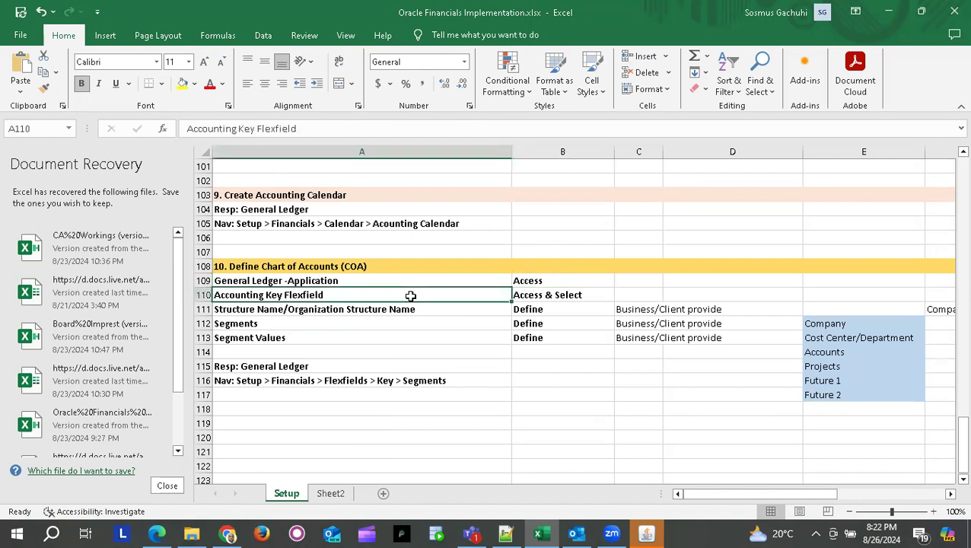
pyautogui.click(553, 295)
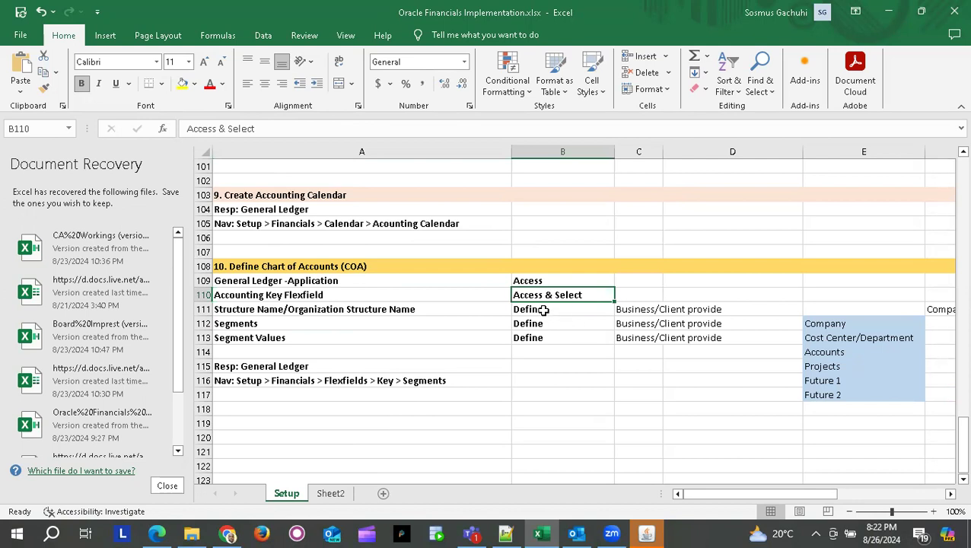
pyautogui.click(540, 310)
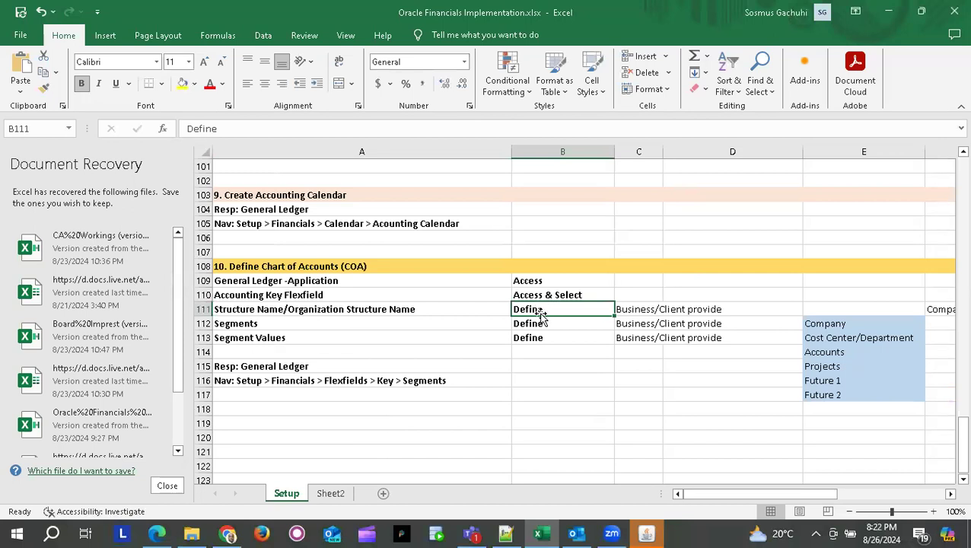
pyautogui.click(345, 324)
pyautogui.click(407, 340)
# - Go through the segment list in column E, from Company down to Projects
pyautogui.hscroll(3, 588, 371)
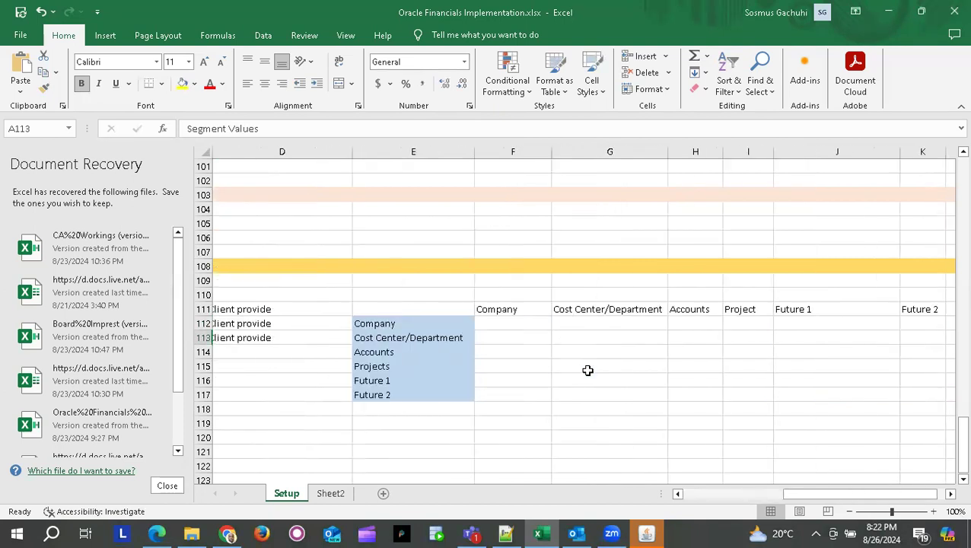
pyautogui.click(414, 327)
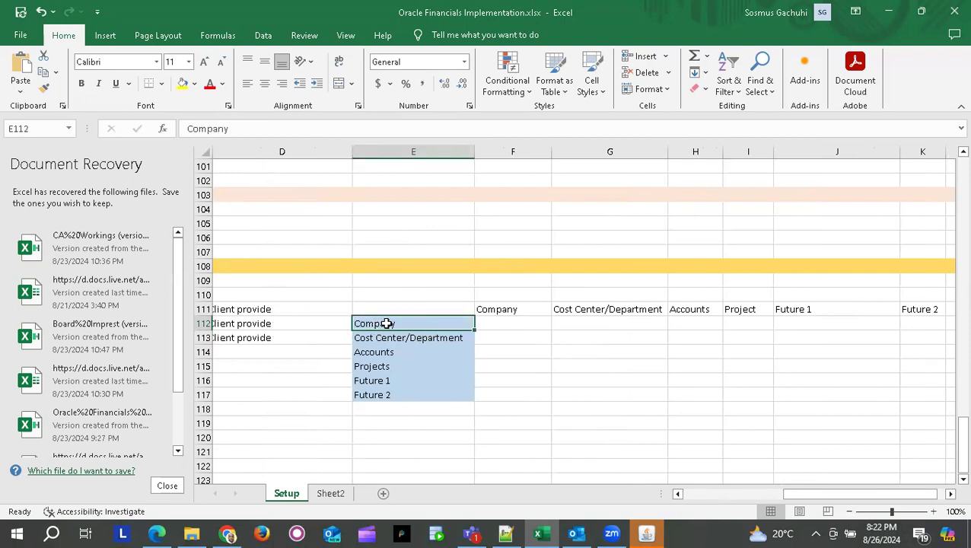
pyautogui.press('Return')
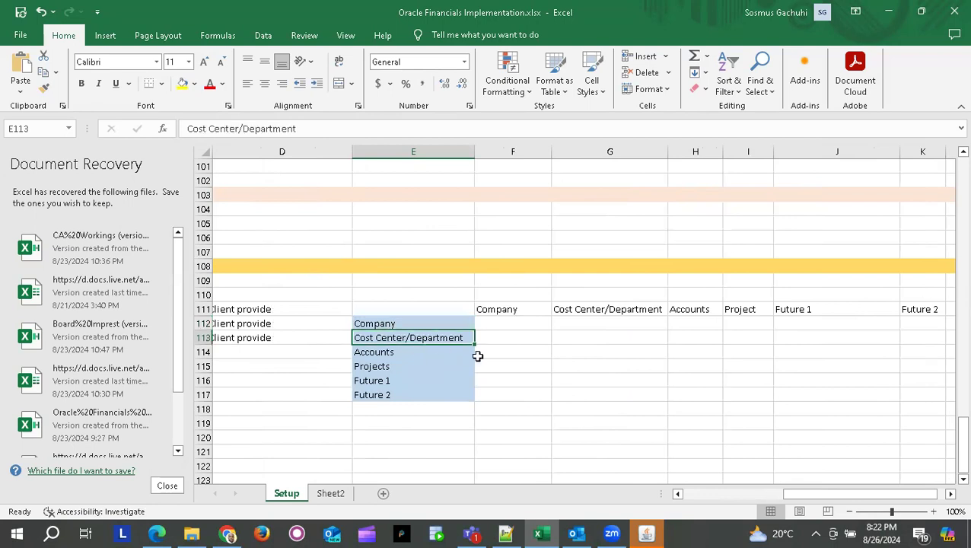
pyautogui.press('Return')
pyautogui.press('Return')
pyautogui.press('Return')
pyautogui.press('Return')
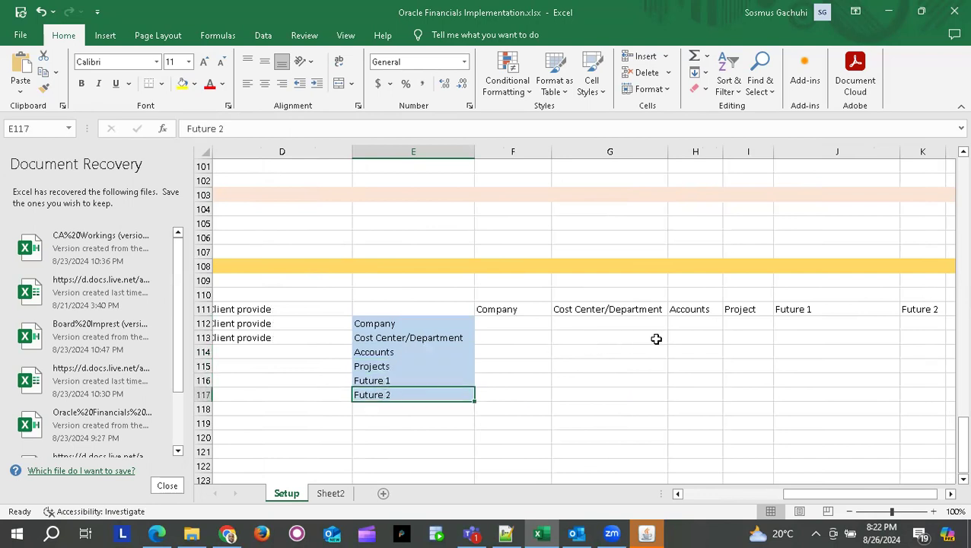
pyautogui.hscroll(3, 655, 337)
pyautogui.hscroll(-4, 655, 338)
pyautogui.hscroll(-2, 656, 339)
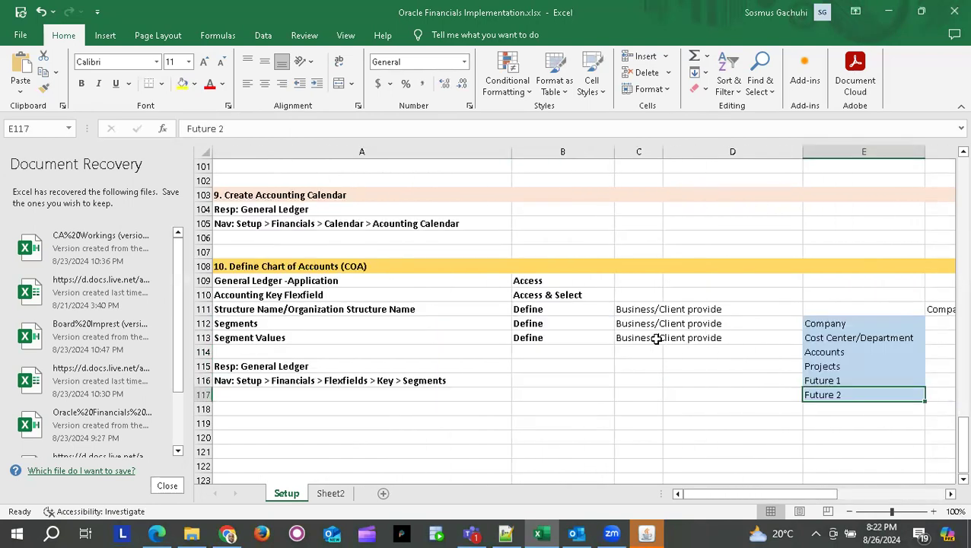
# - Add a yellow-filled 'Segments' heading in E111 above the segment names
pyautogui.keyDown('ctrl'); pyautogui.click(835, 307); pyautogui.keyUp('ctrl')
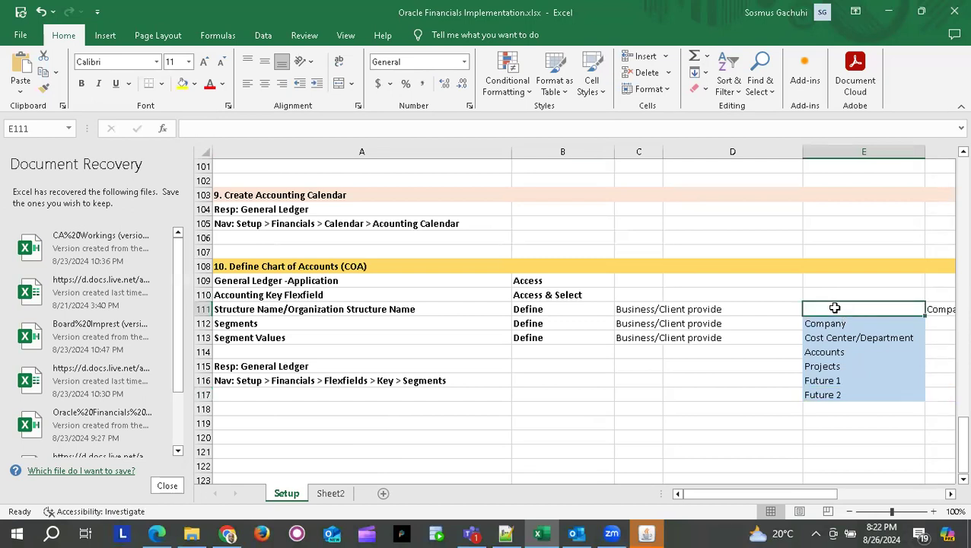
pyautogui.write('Segments')
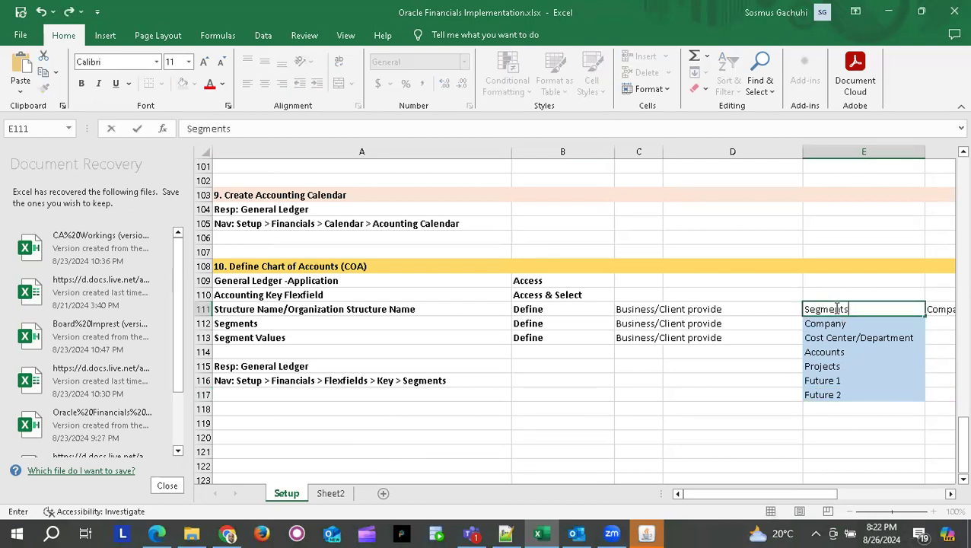
pyautogui.press('Return')
pyautogui.click(832, 308)
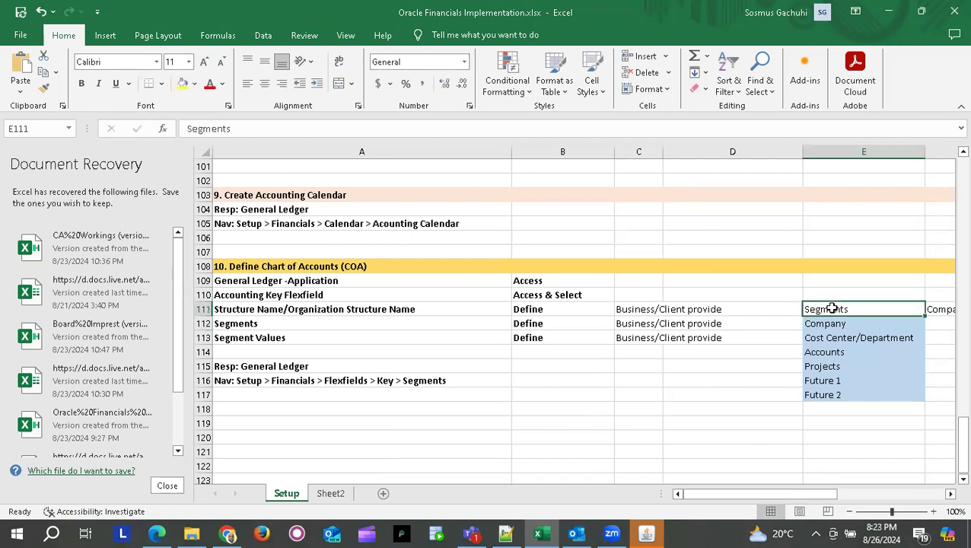
pyautogui.click(182, 85)
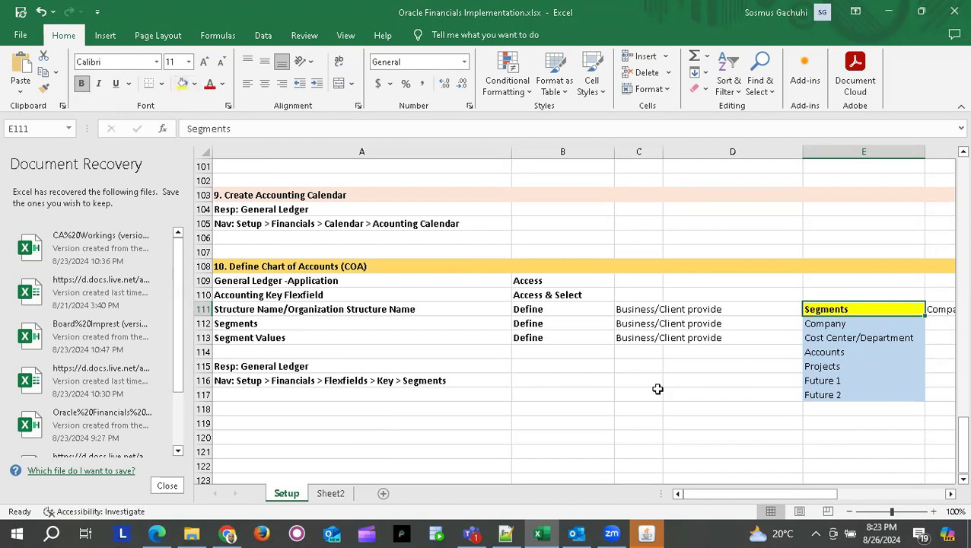
# - Review the Structure Name, Segments and Segment Values steps and select the Segment Values row
pyautogui.click(432, 353)
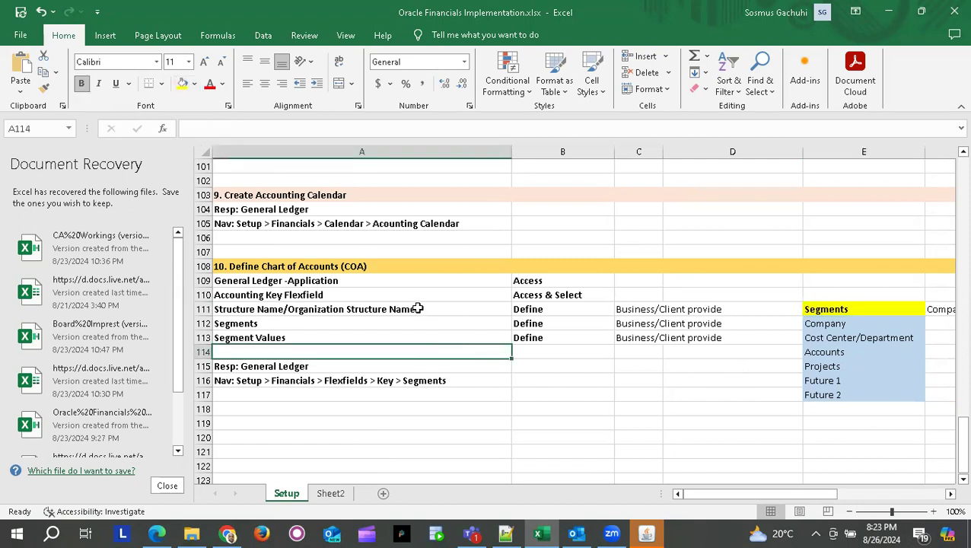
pyautogui.click(417, 309)
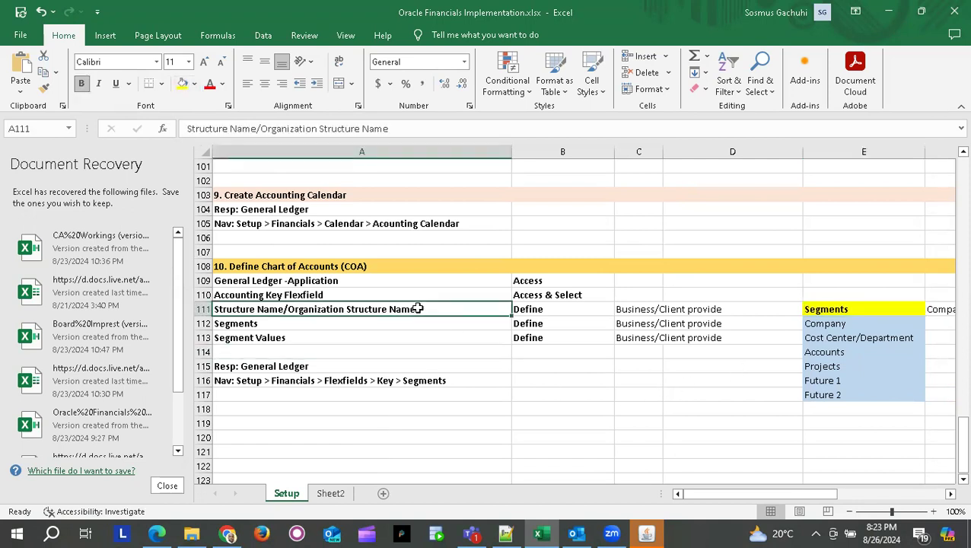
pyautogui.click(316, 322)
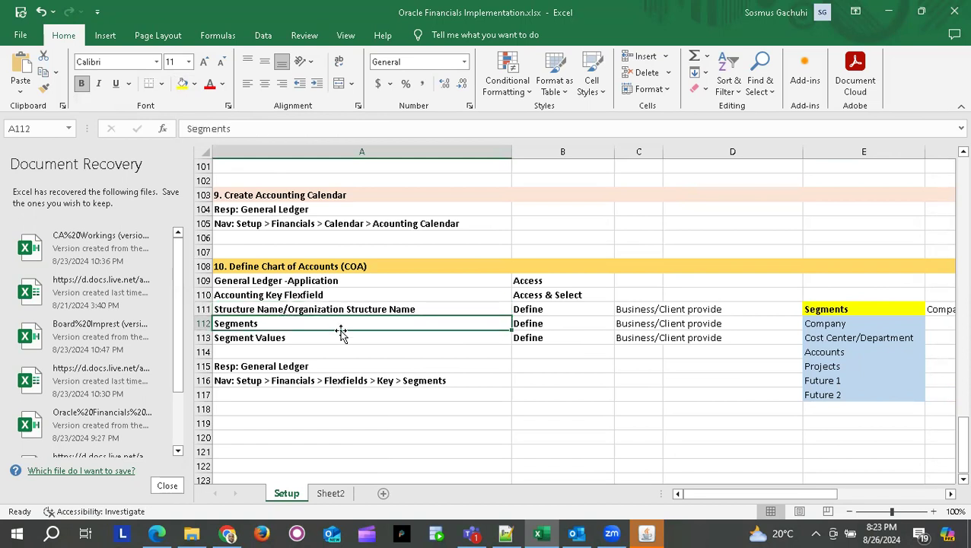
pyautogui.click(325, 336)
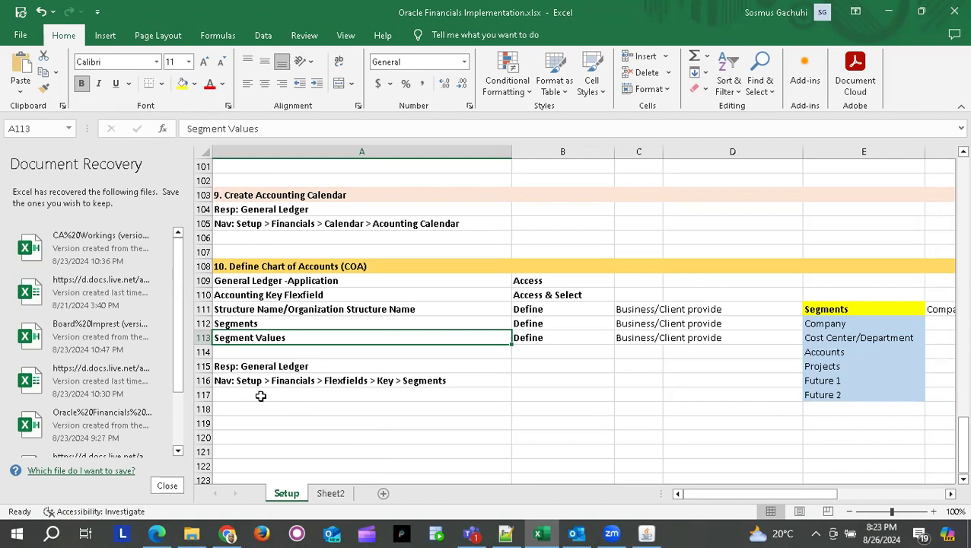
pyautogui.click(201, 337)
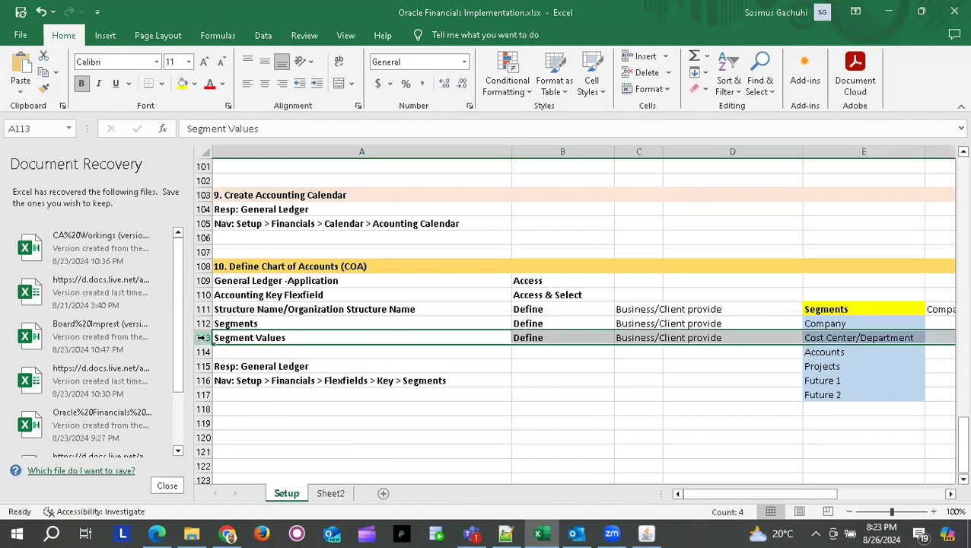
# - Insert a cell at A113 and enter 'Value Sets' above Segment Values
pyautogui.click(311, 337)
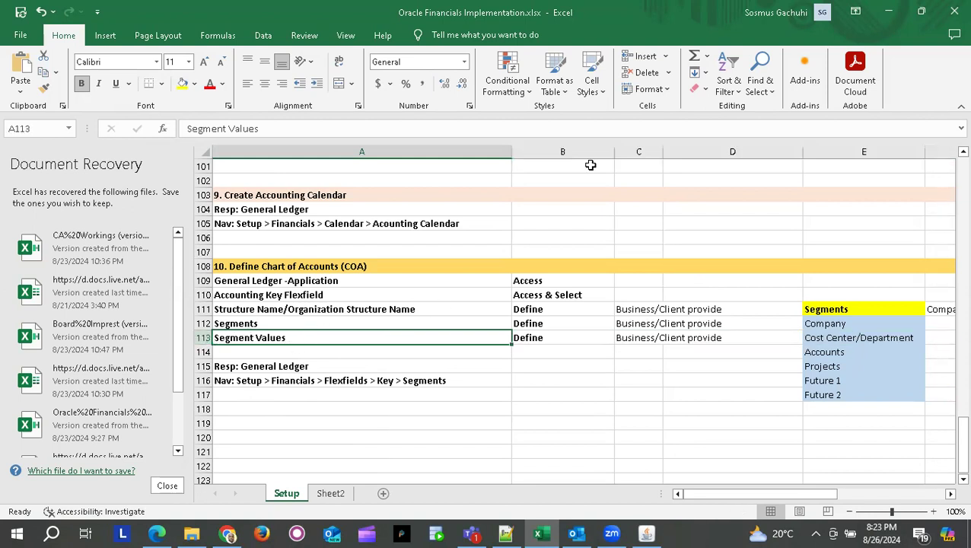
pyautogui.click(640, 62)
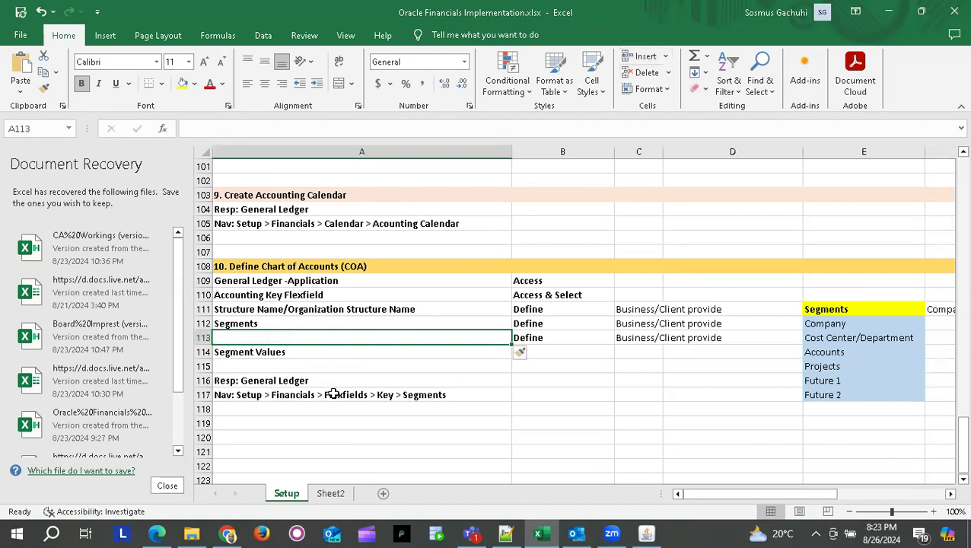
pyautogui.write('V')
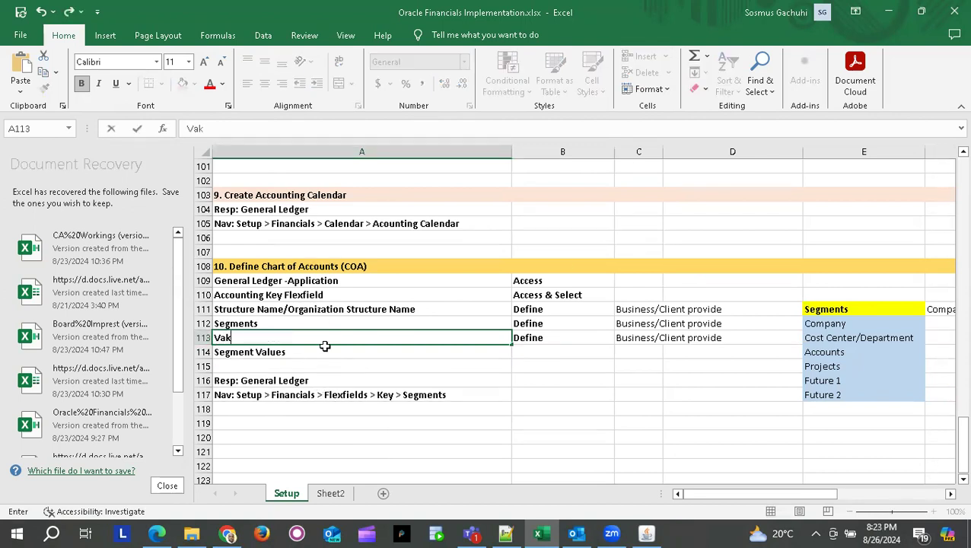
pyautogui.write('alue Sets')
pyautogui.press('Return')
pyautogui.click(301, 365)
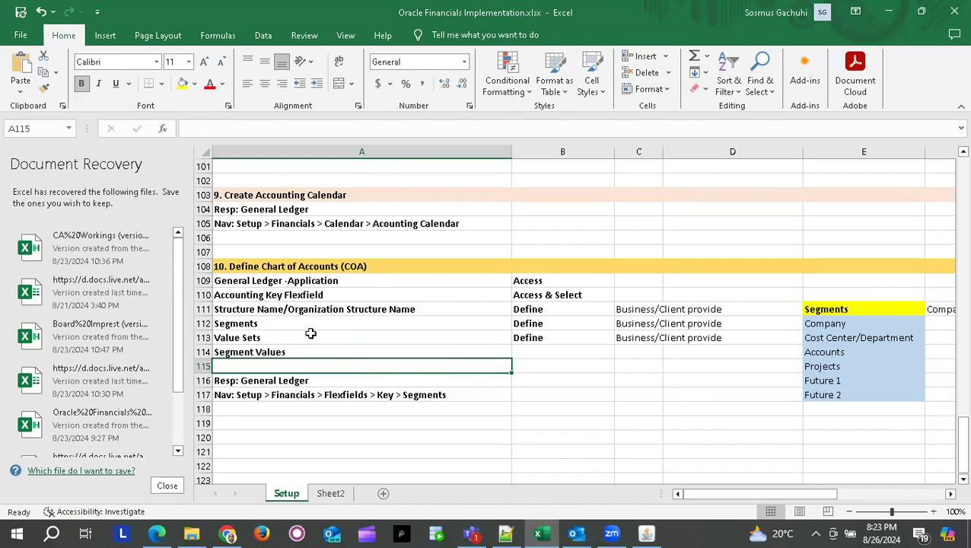
# - Move the Key Flexfield Segments form aside to reveal the Navigator, then check the Value Sets row and A117's navigation path
pyautogui.hotkey('alt', 'Tab')
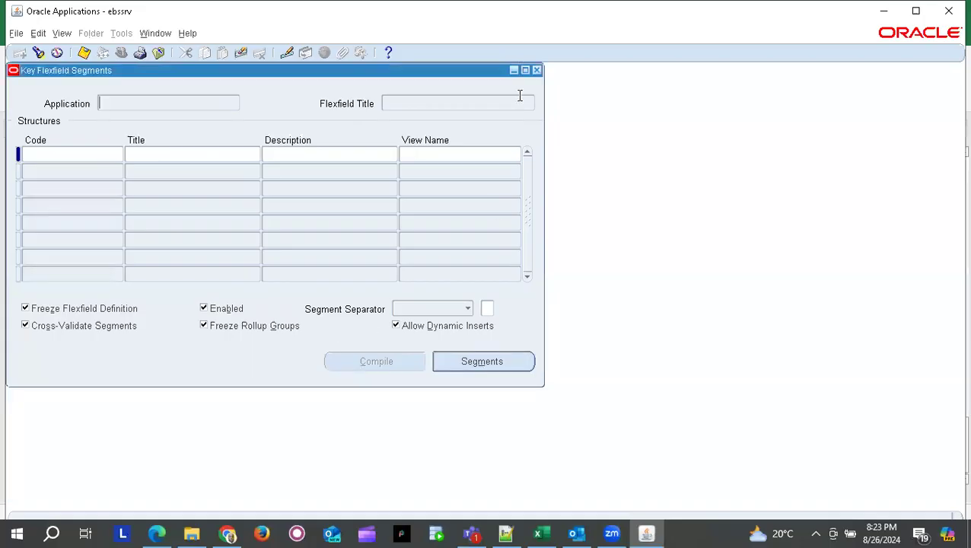
pyautogui.moveTo(288, 75); pyautogui.dragTo(397, 91)
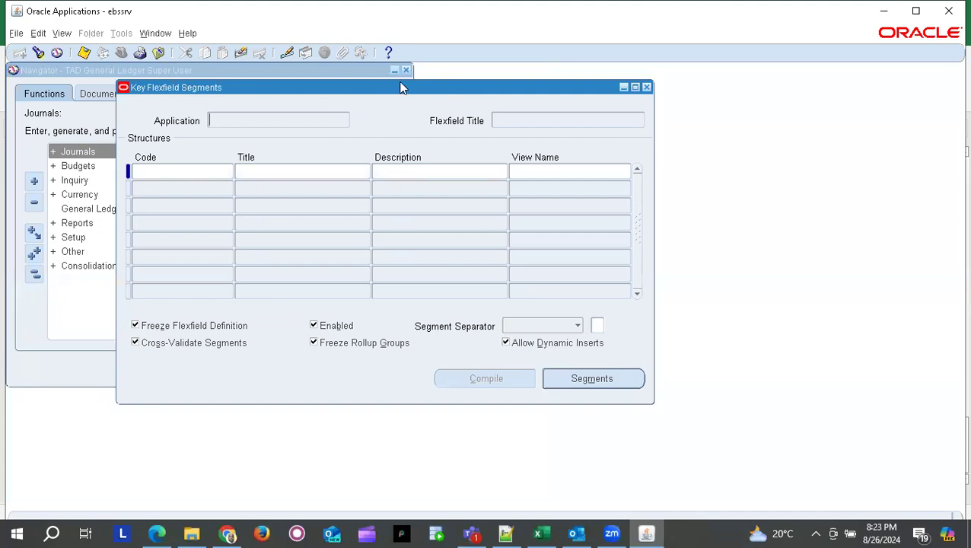
pyautogui.hotkey('alt', 'Tab')
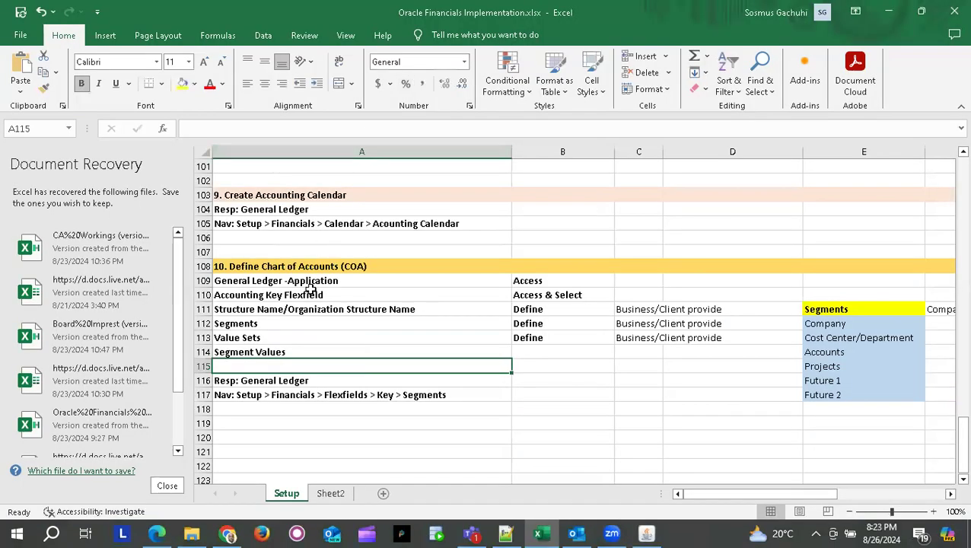
pyautogui.click(303, 351)
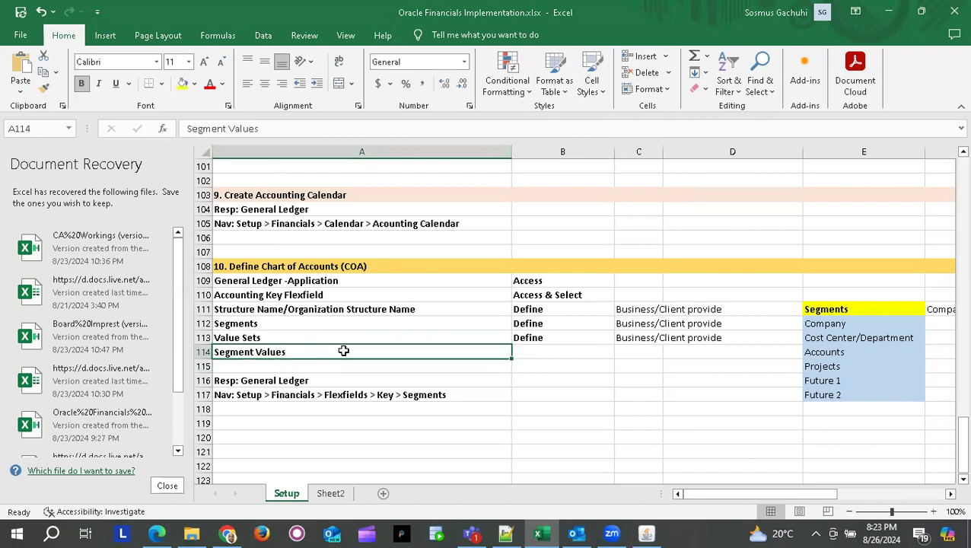
pyautogui.click(204, 337)
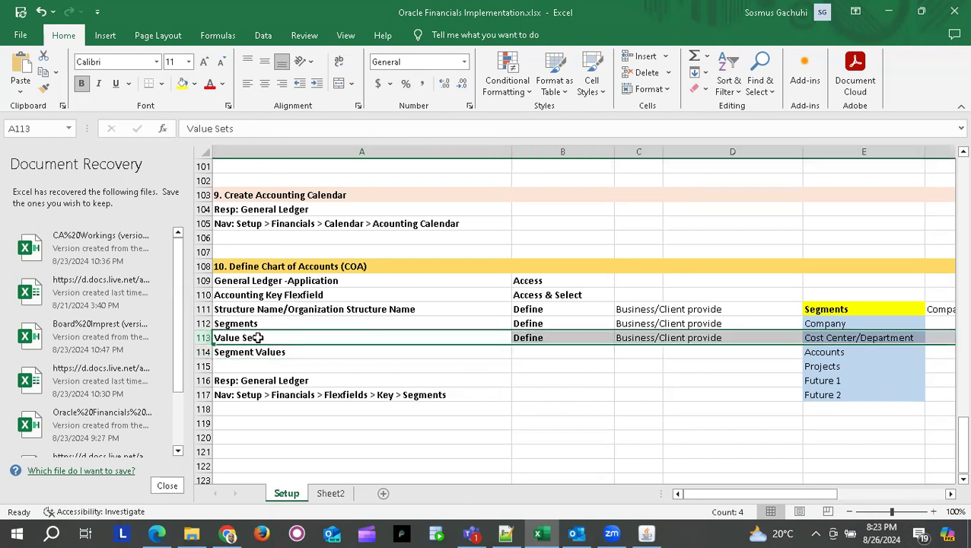
pyautogui.click(298, 394)
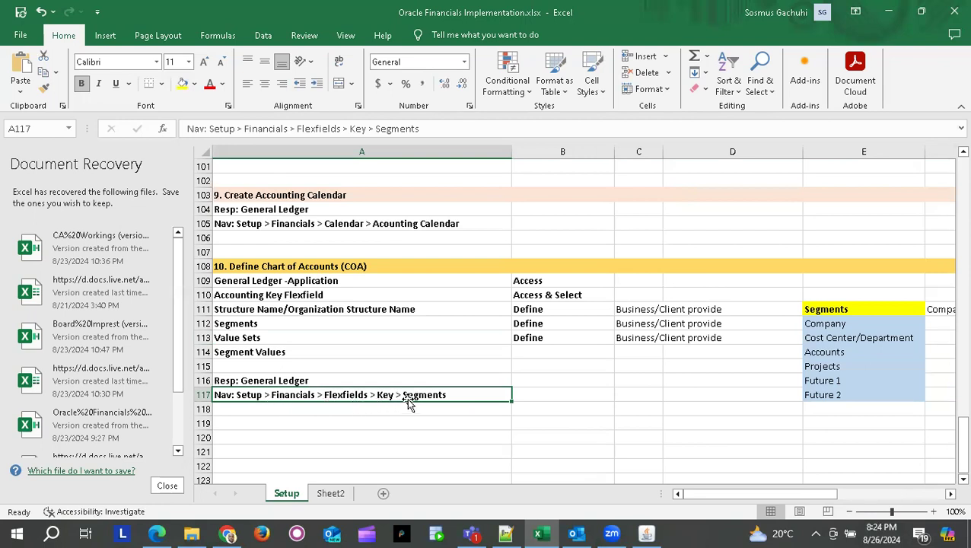
pyautogui.hotkey('alt', 'Tab')
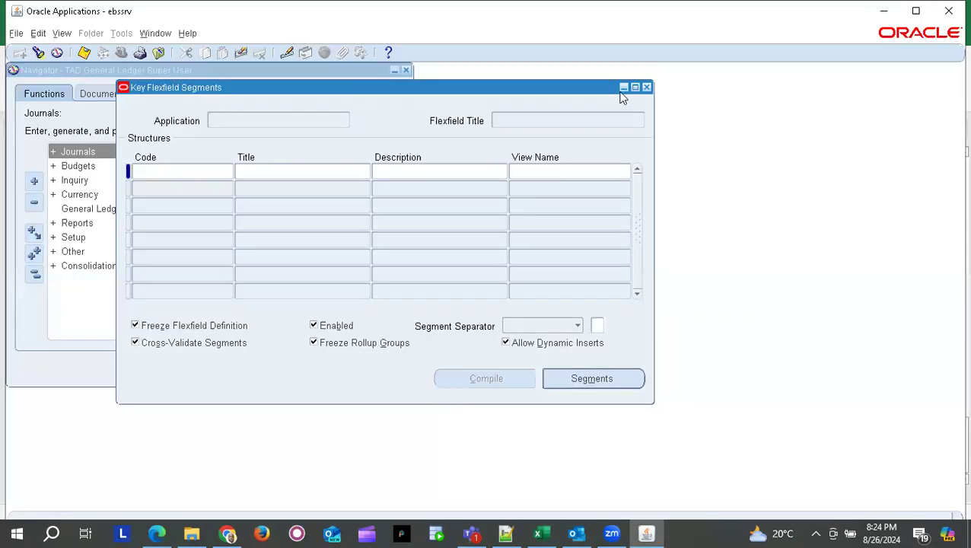
# - Open Segments under Setup > Financials > Flexfields > Key from the Navigator and bring up the key flexfield list
pyautogui.click(82, 241)
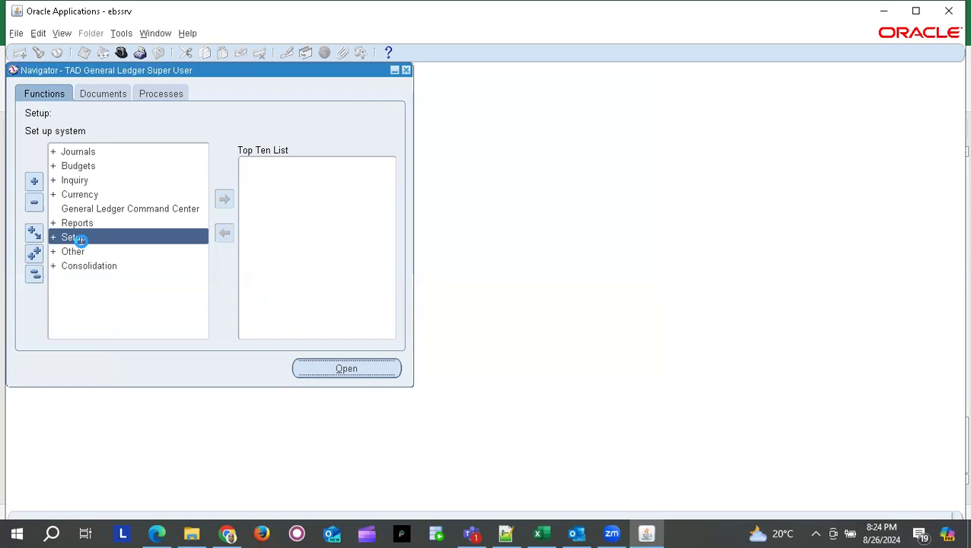
pyautogui.doubleClick(80, 238)
pyautogui.press('Return')
pyautogui.press('Return')
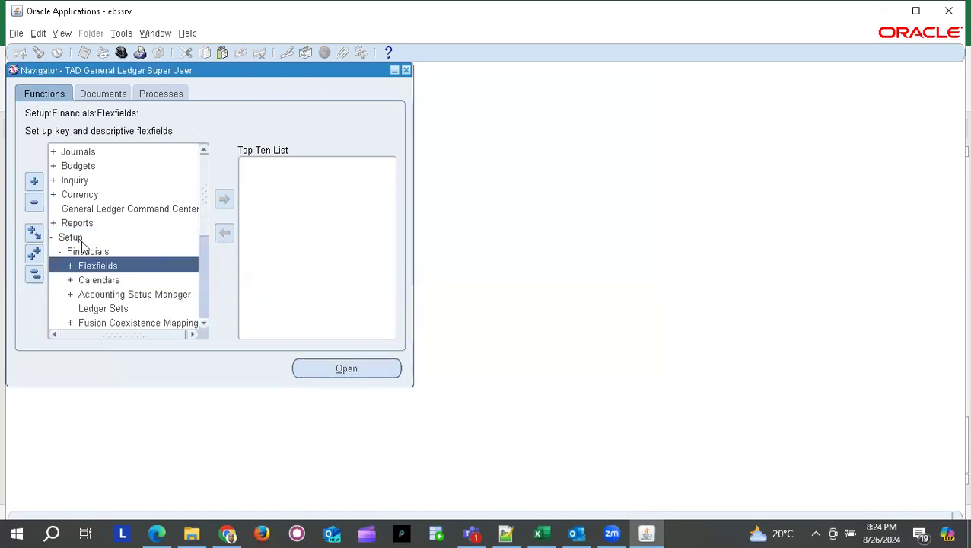
pyautogui.press('Return')
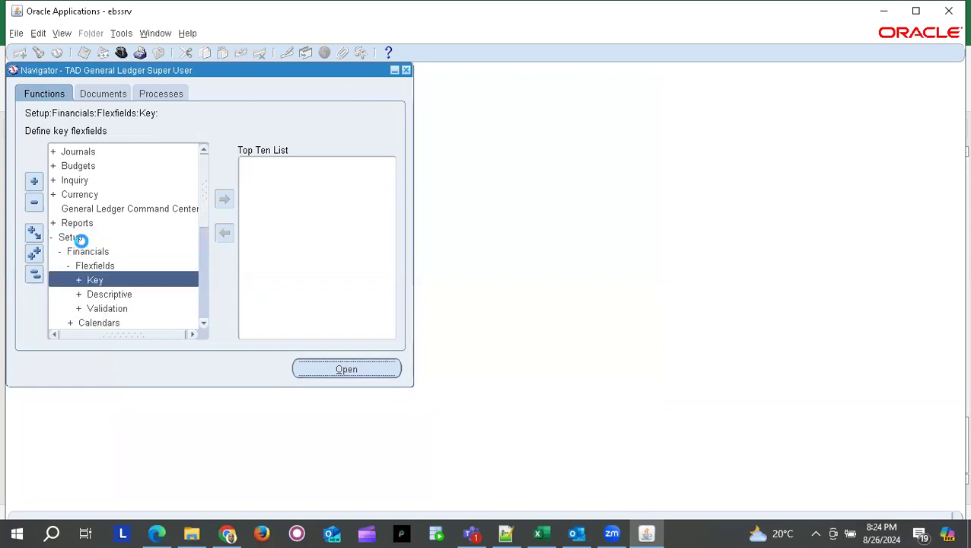
pyautogui.press('Return')
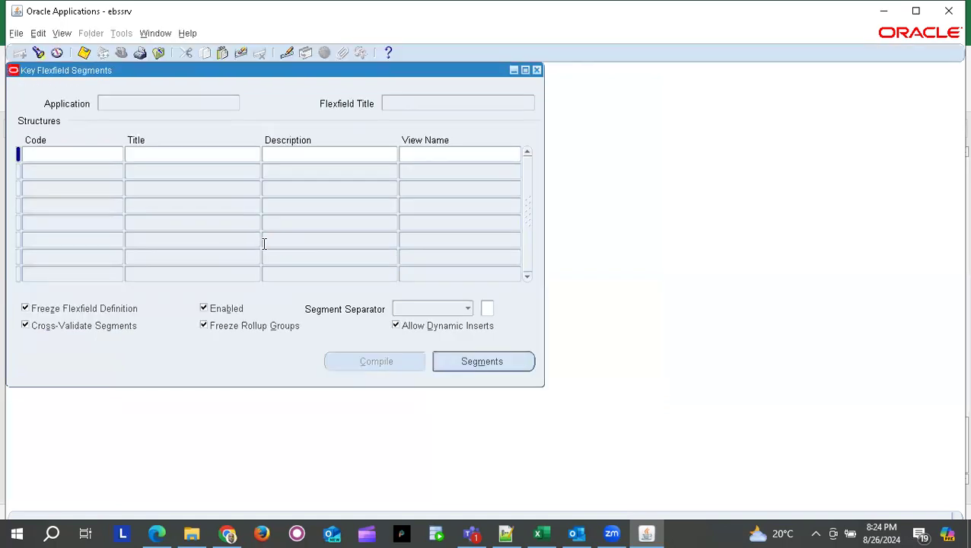
pyautogui.moveTo(244, 72); pyautogui.dragTo(493, 140)
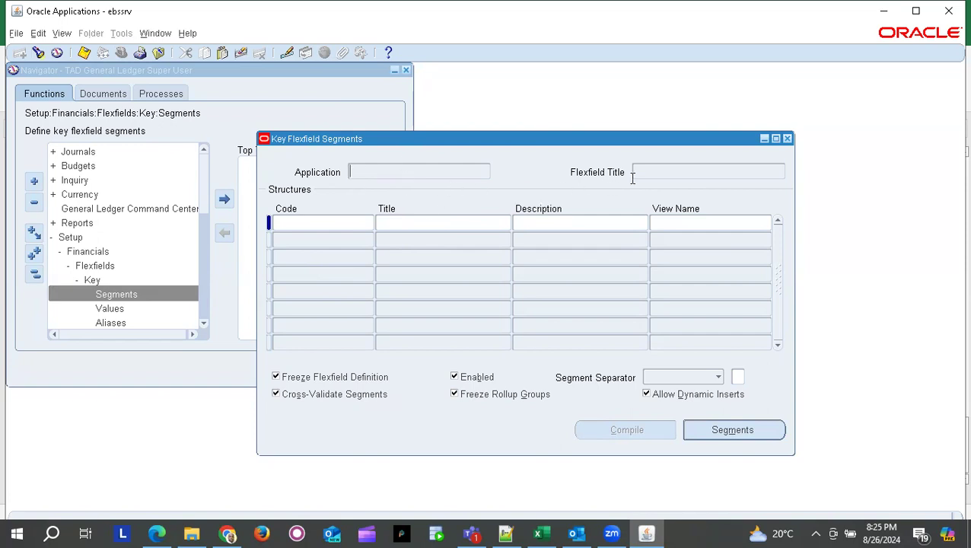
pyautogui.click(39, 55)
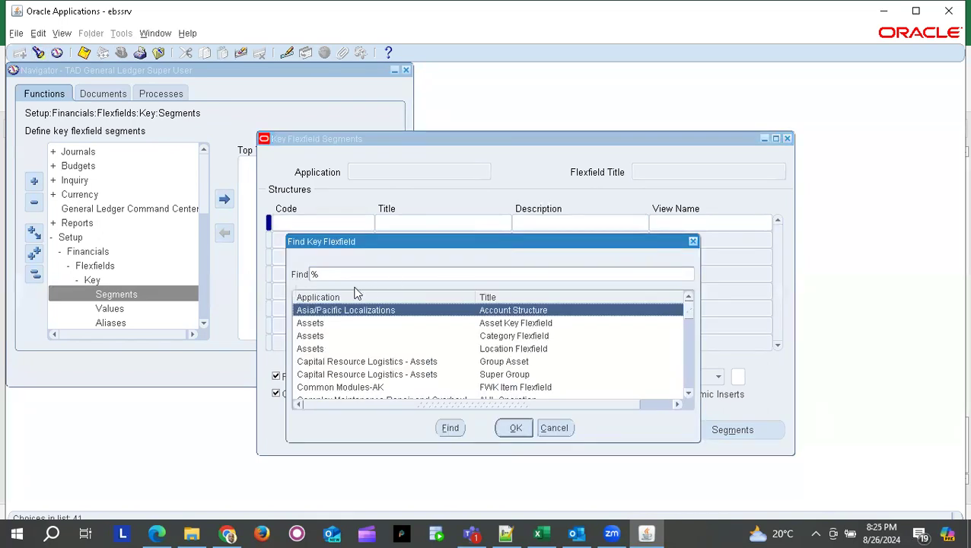
# - Search the Find Key Flexfield list for '%General%'
pyautogui.moveTo(380, 242); pyautogui.dragTo(404, 184)
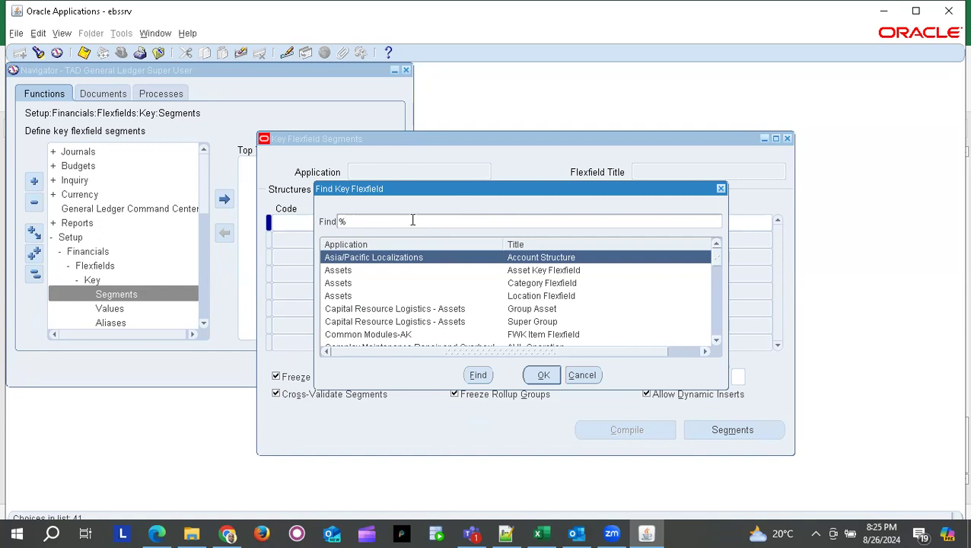
pyautogui.write('ner')
pyautogui.press('Return')
pyautogui.moveTo(491, 194); pyautogui.dragTo(481, 245)
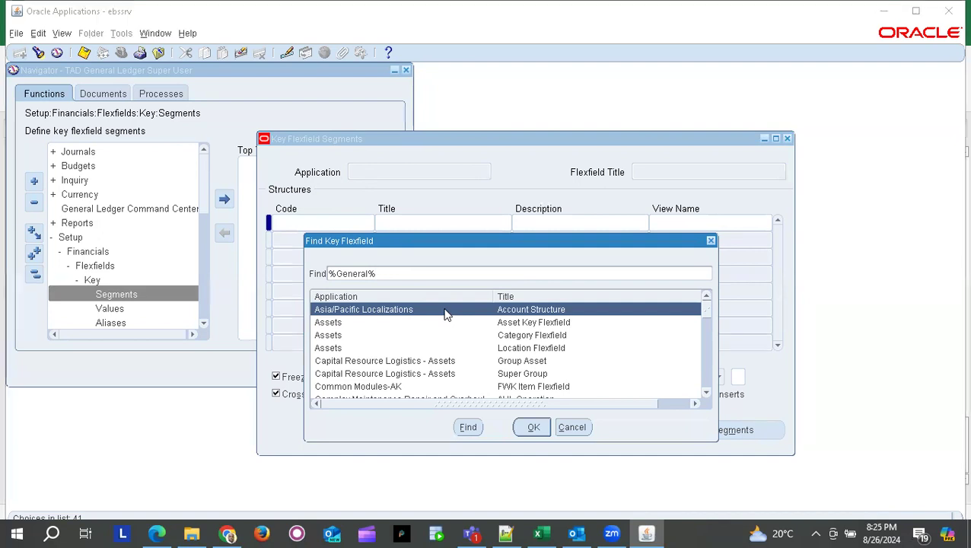
# - Check the General Ledger -Application and Resp: General Ledger rows in the Excel checklist
pyautogui.hotkey('alt', 'Tab')
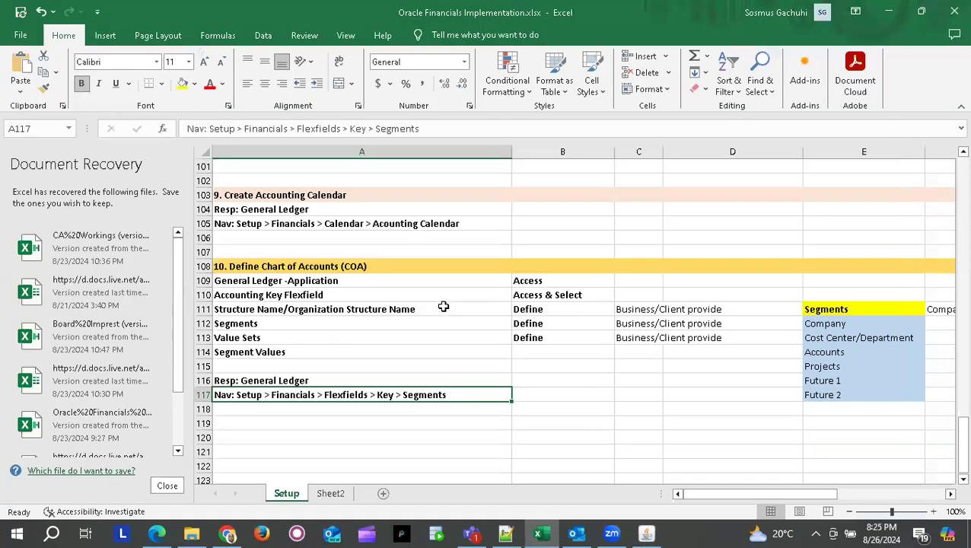
pyautogui.click(284, 378)
pyautogui.click(334, 279)
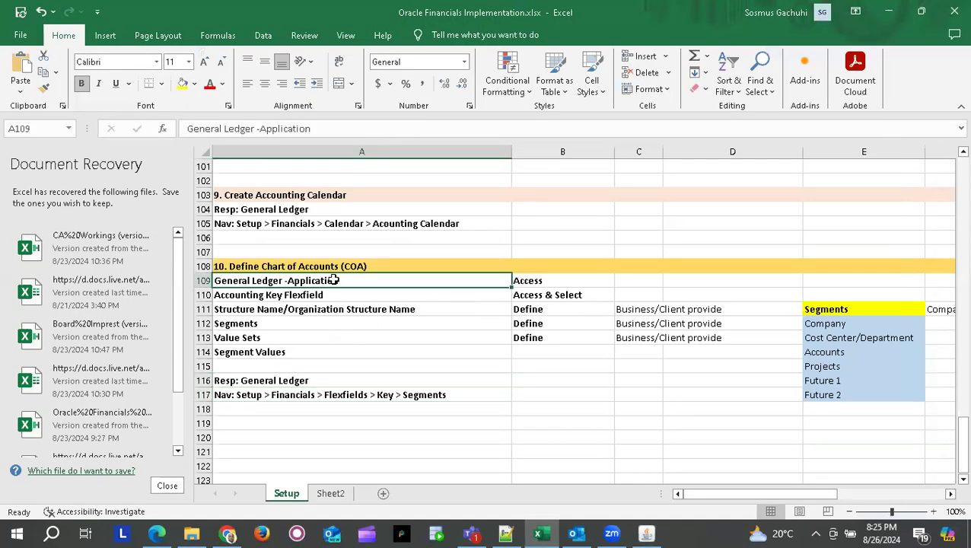
pyautogui.click(319, 379)
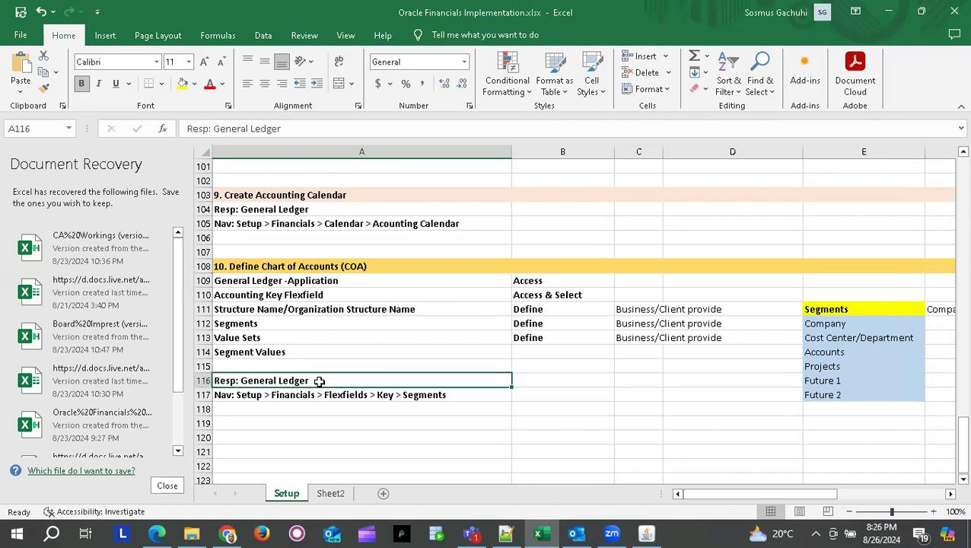
pyautogui.click(320, 281)
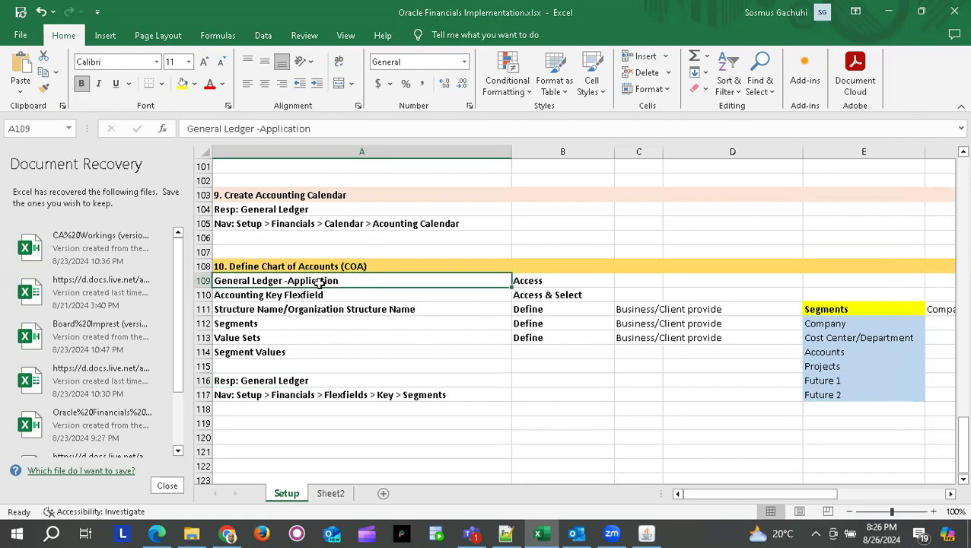
pyautogui.hotkey('alt', 'Tab')
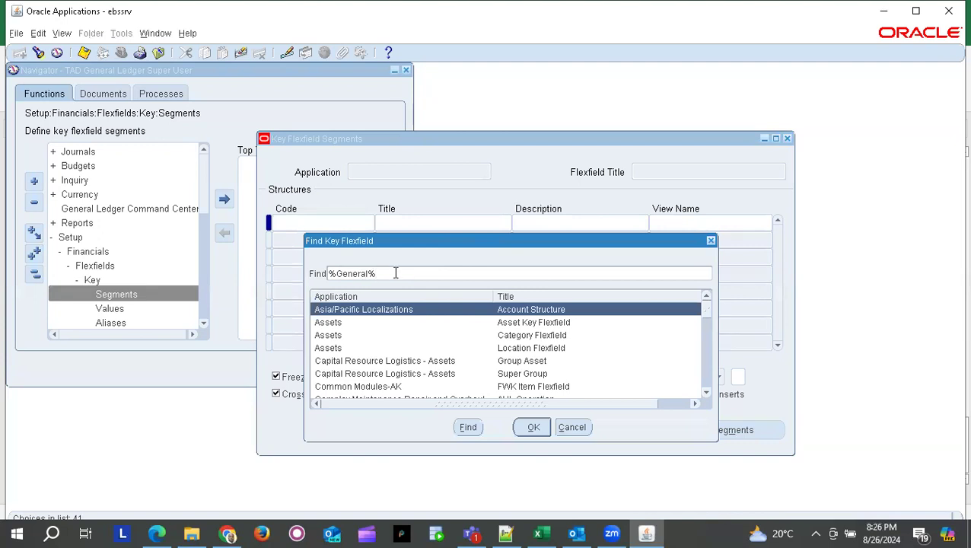
# - Load the General Ledger Accounting Flexfield and select its AMW_Accounting Flexfield structure
pyautogui.press('Return')
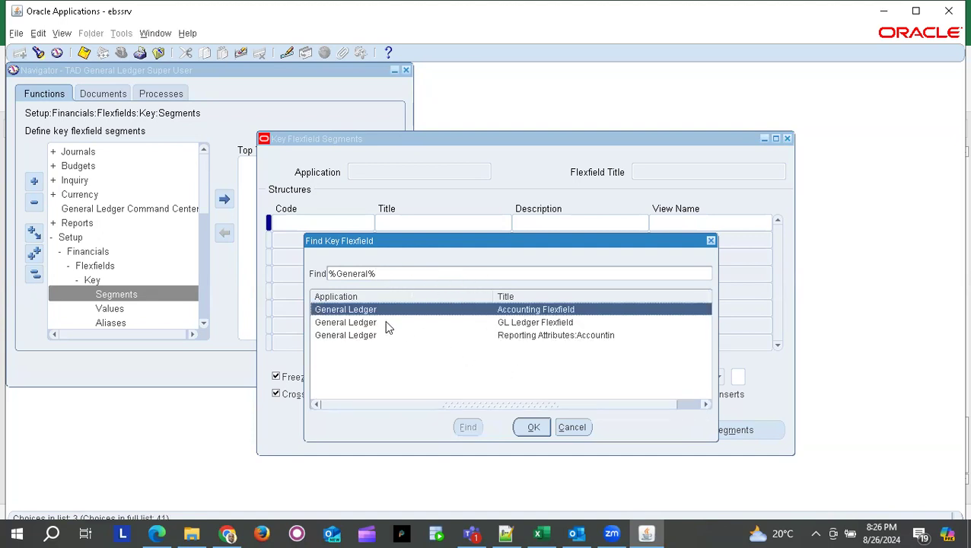
pyautogui.press('Tab')
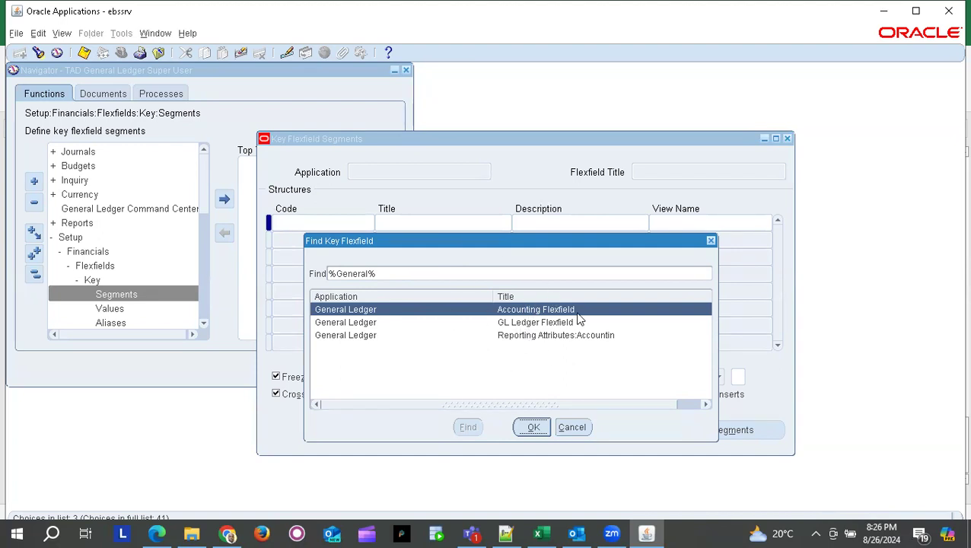
pyautogui.click(532, 427)
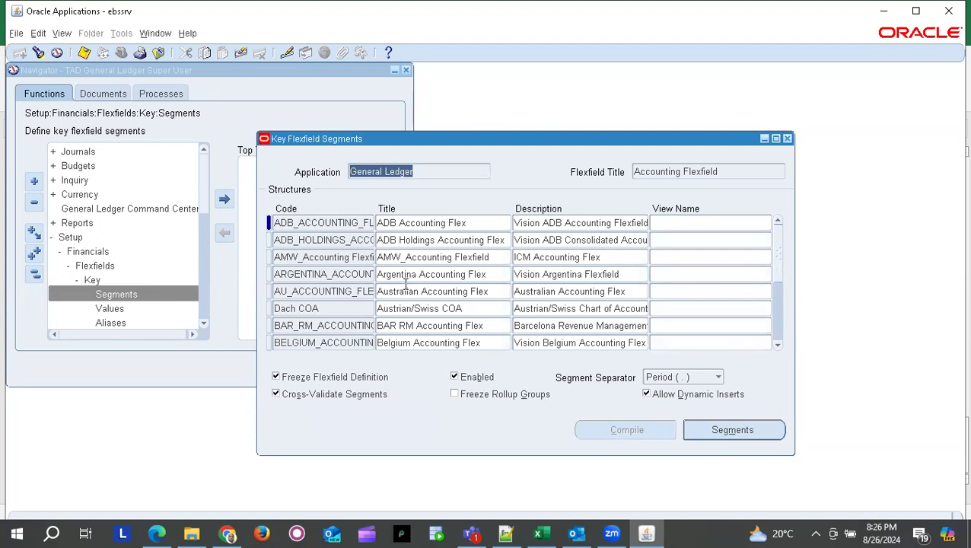
pyautogui.click(359, 260)
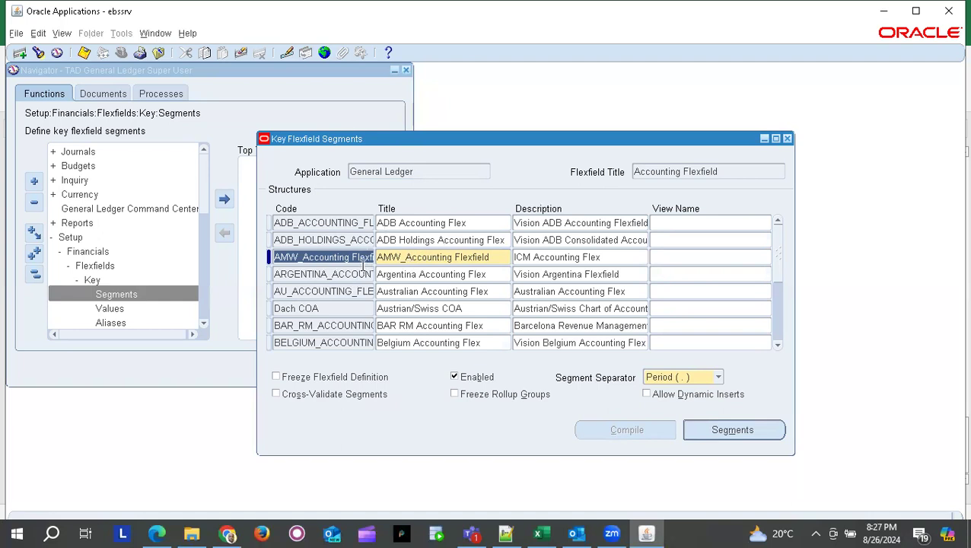
# - Query the Accounting Flexfield structures for '%TAD%' to bring up TAD_ACOUNTING_FLEX
pyautogui.click(36, 50)
pyautogui.click(311, 240)
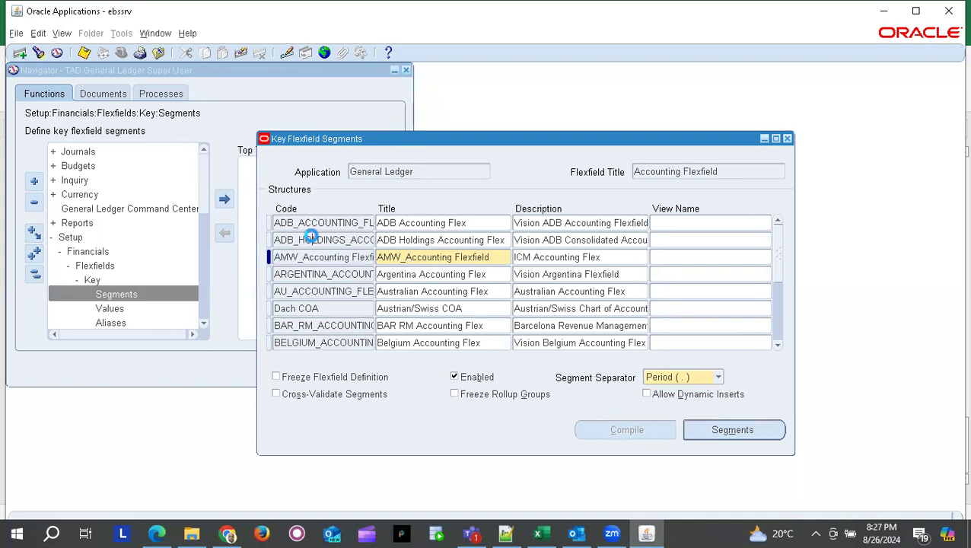
pyautogui.click(313, 292)
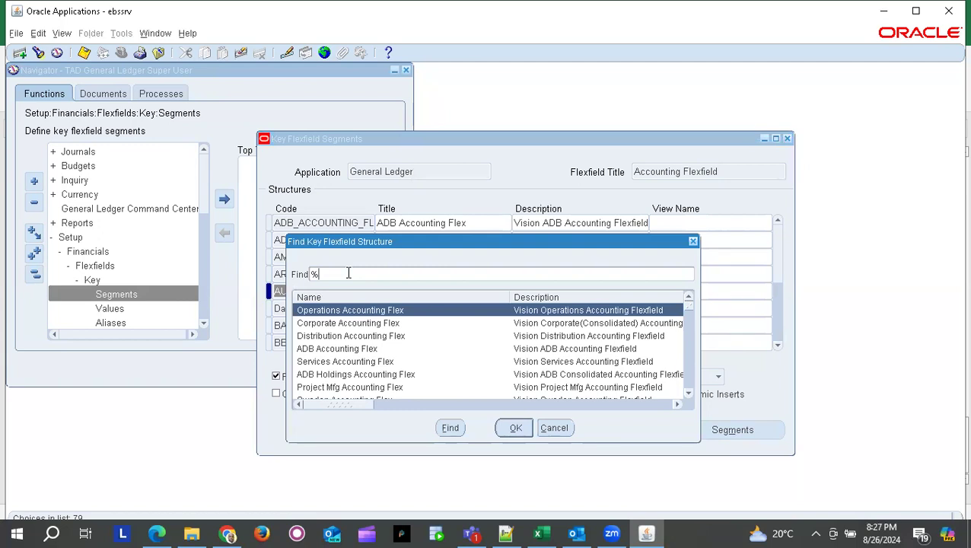
pyautogui.write('TAD%')
pyautogui.press('Return')
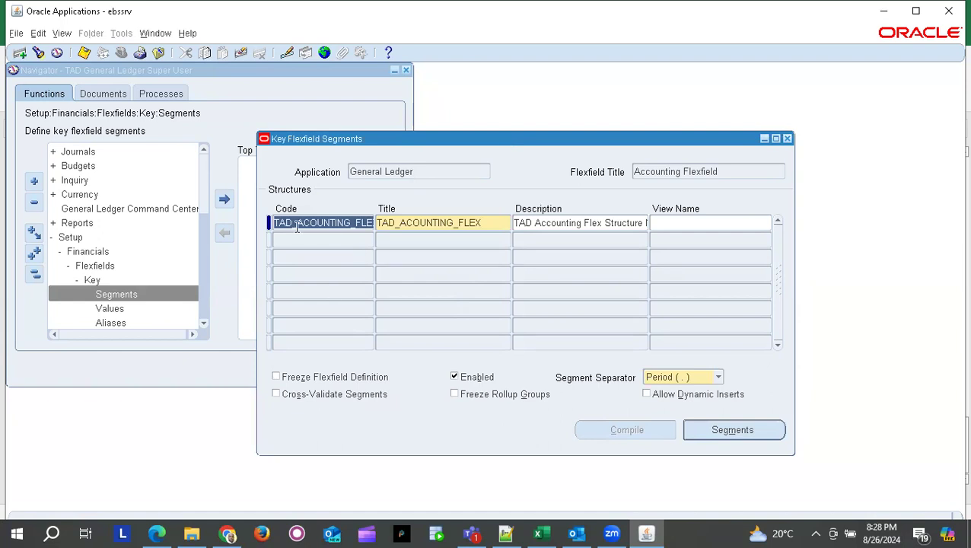
pyautogui.hotkey('alt', 'Tab')
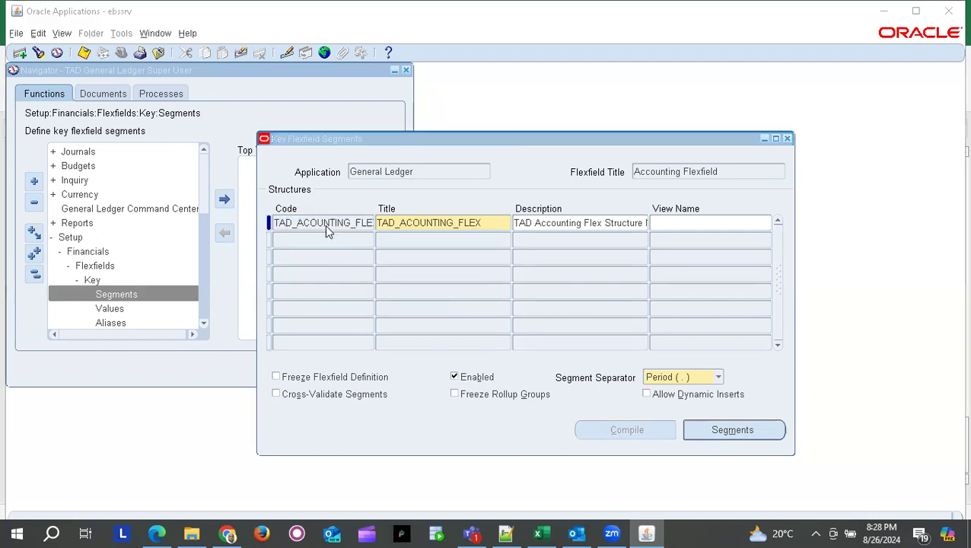
pyautogui.click(327, 230)
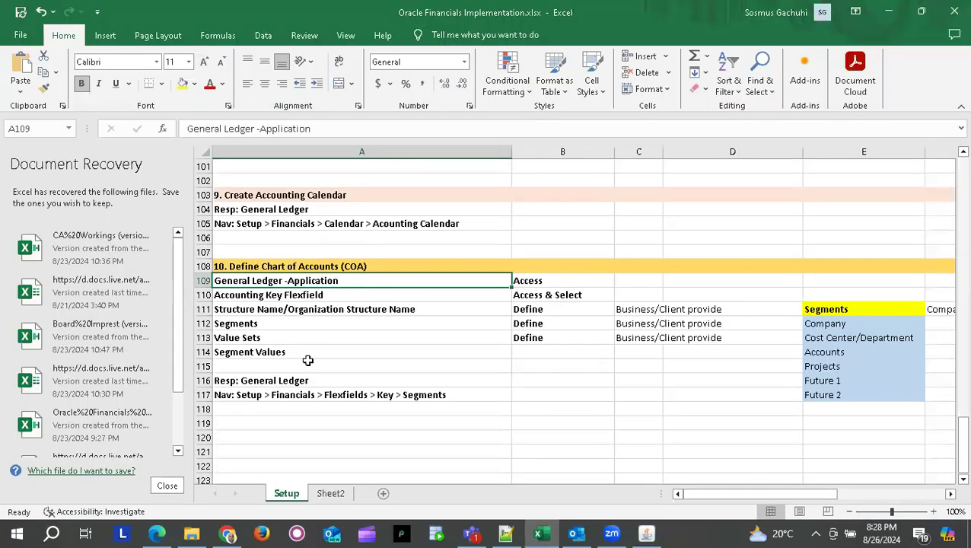
# - Review the Structure Name and Segments rows and the six planned segments, Company to Future 2
pyautogui.click(253, 323)
pyautogui.click(270, 309)
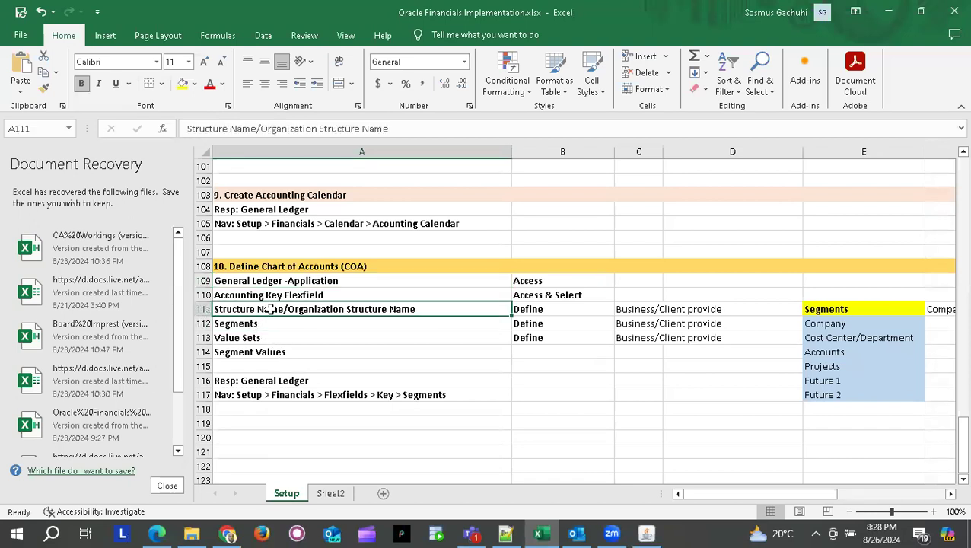
pyautogui.click(251, 323)
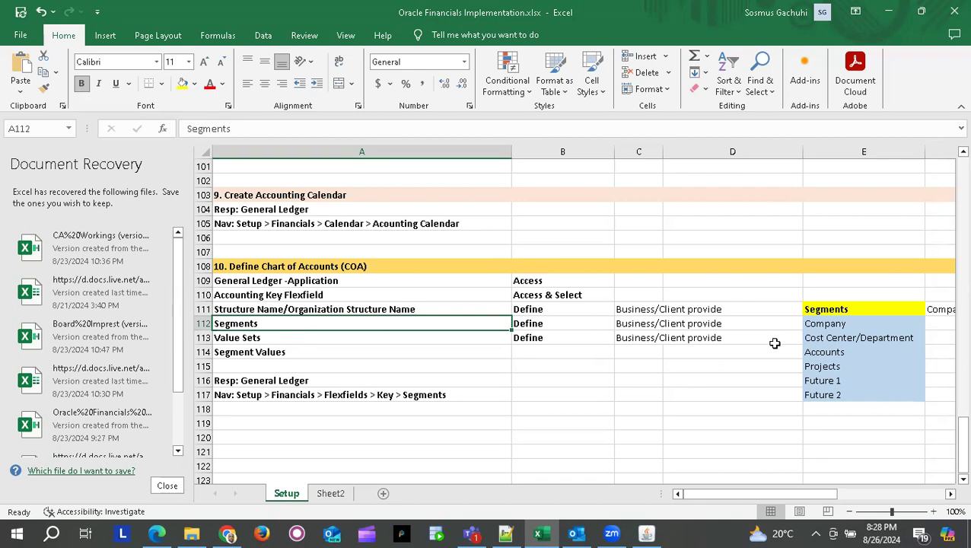
pyautogui.click(827, 325)
pyautogui.moveTo(827, 326); pyautogui.dragTo(825, 389)
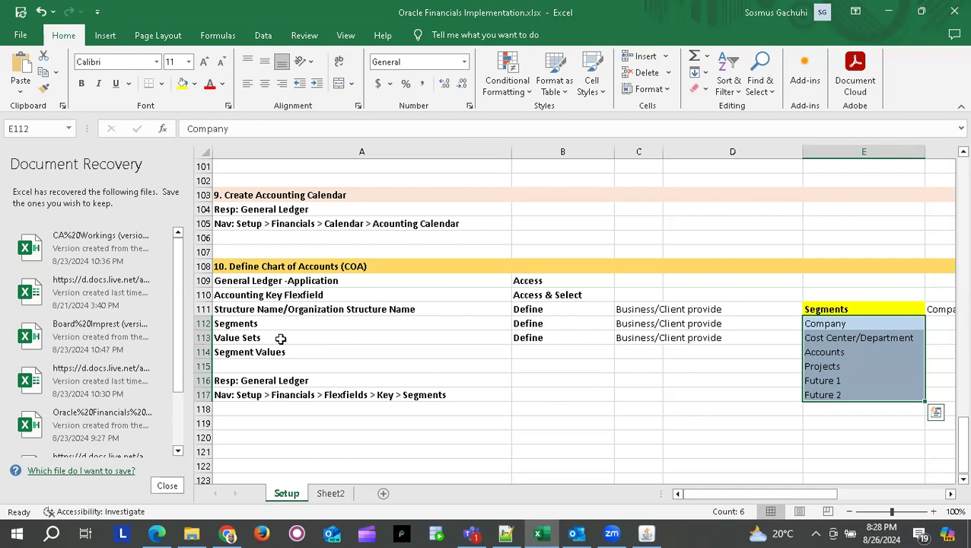
pyautogui.click(258, 325)
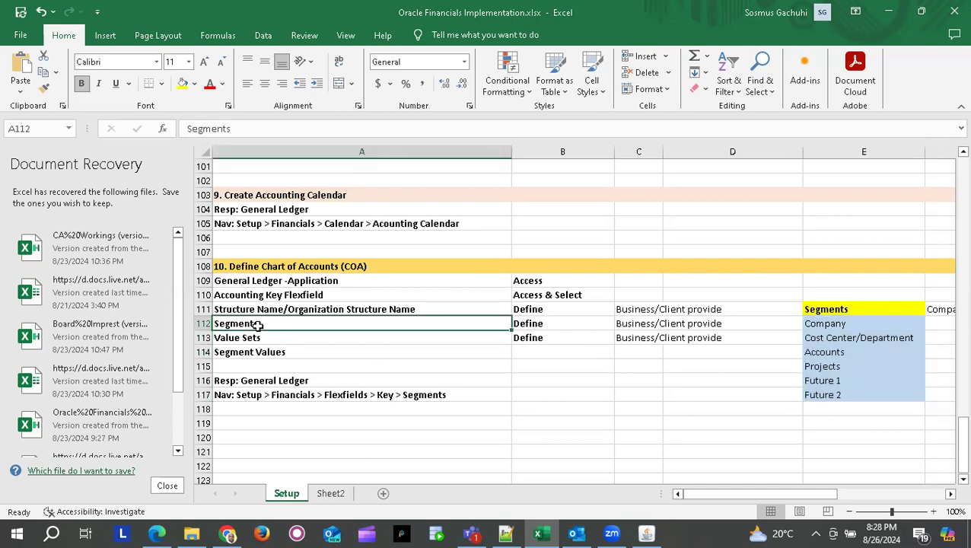
pyautogui.hotkey('alt', 'Tab')
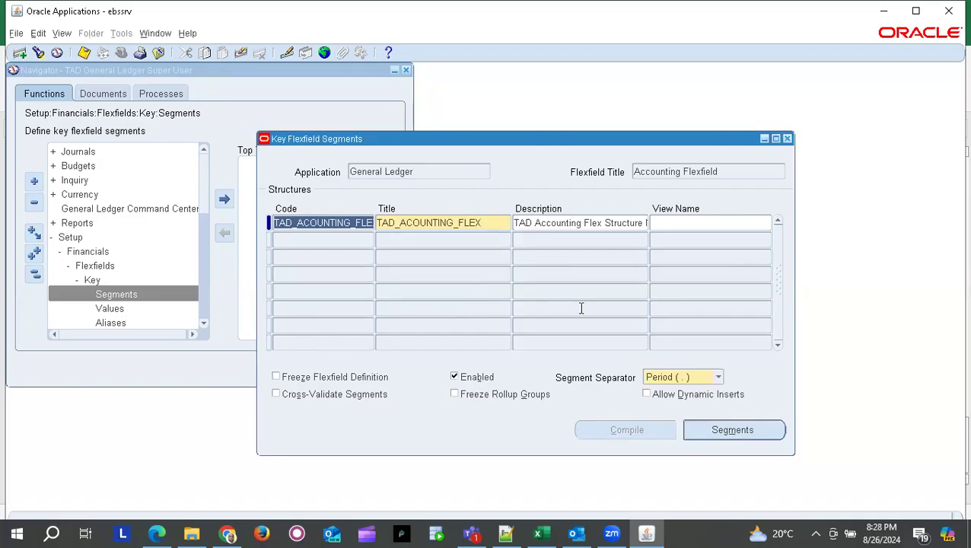
pyautogui.click(733, 431)
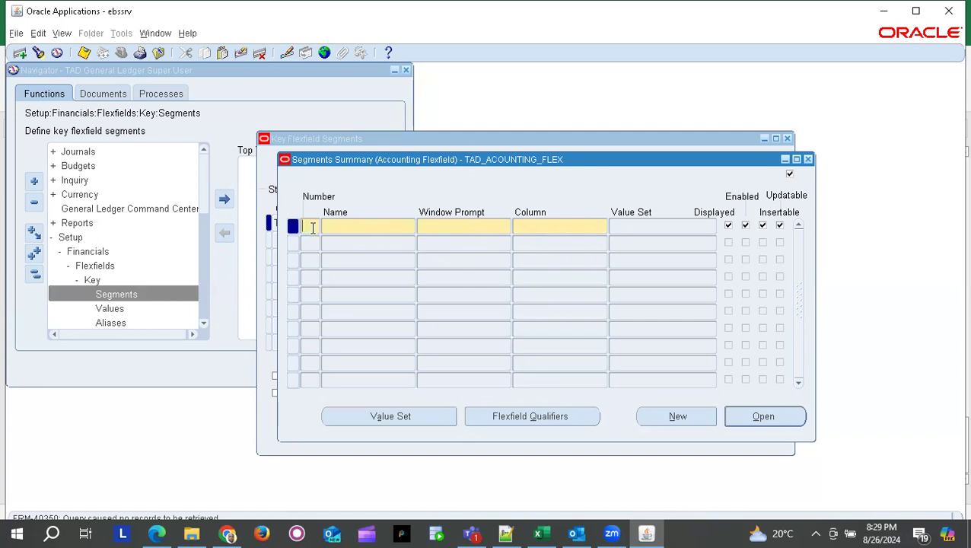
# - Define segment 1 named Company with window prompt Company
pyautogui.press('Tab')
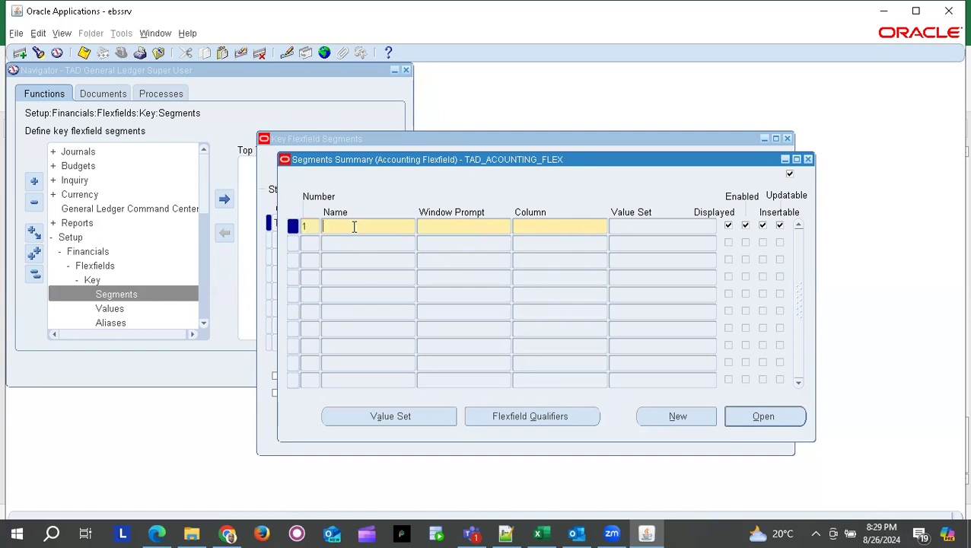
pyautogui.write('Company')
pyautogui.press('Tab')
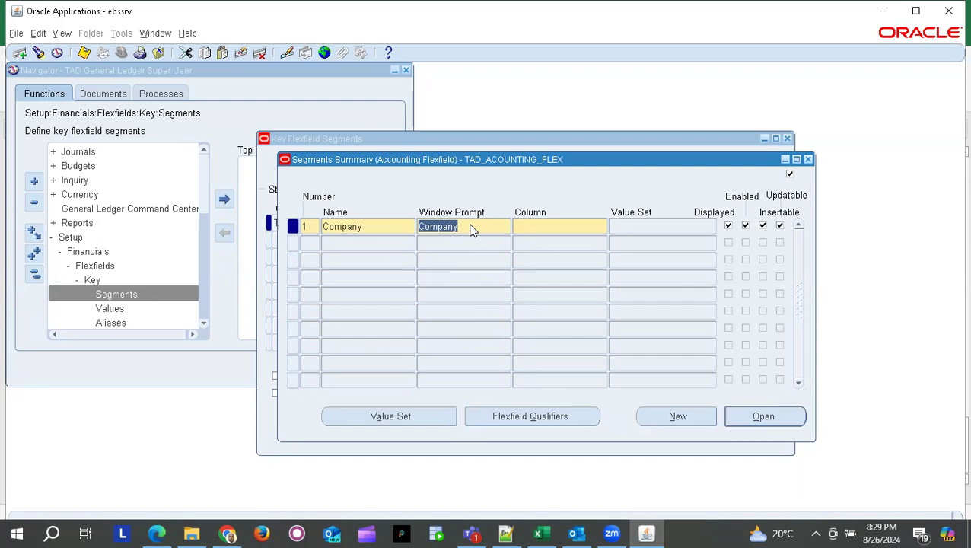
pyautogui.click(541, 226)
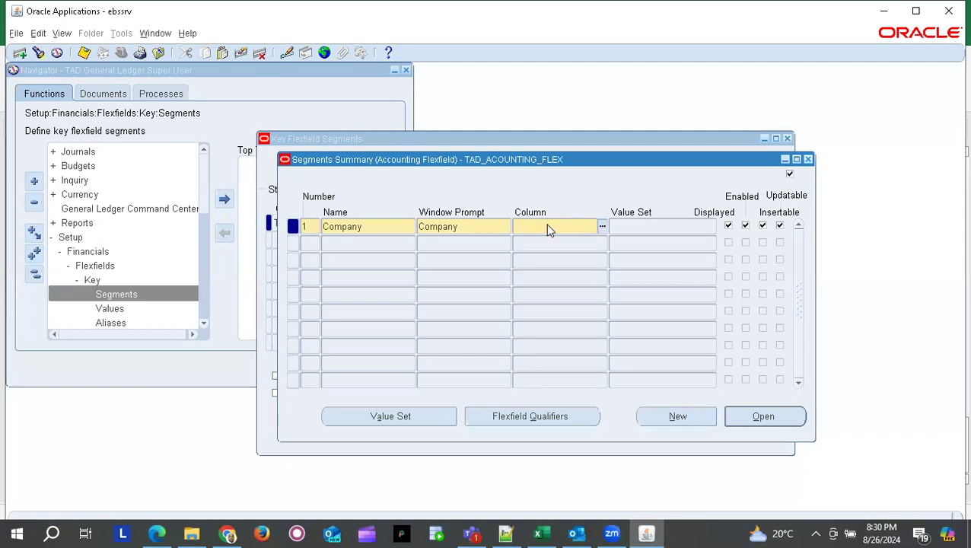
# - Note '1 to 30' in cell C117 of the Excel checklist
pyautogui.hotkey('alt', 'Tab')
pyautogui.click(619, 394)
pyautogui.write('1 to 30')
# - Enter the notes 'Min 2 Segments', 'Max 30 Segments' and 'Best Practice 9 Segments Max' in C118:C120
pyautogui.press('Return')
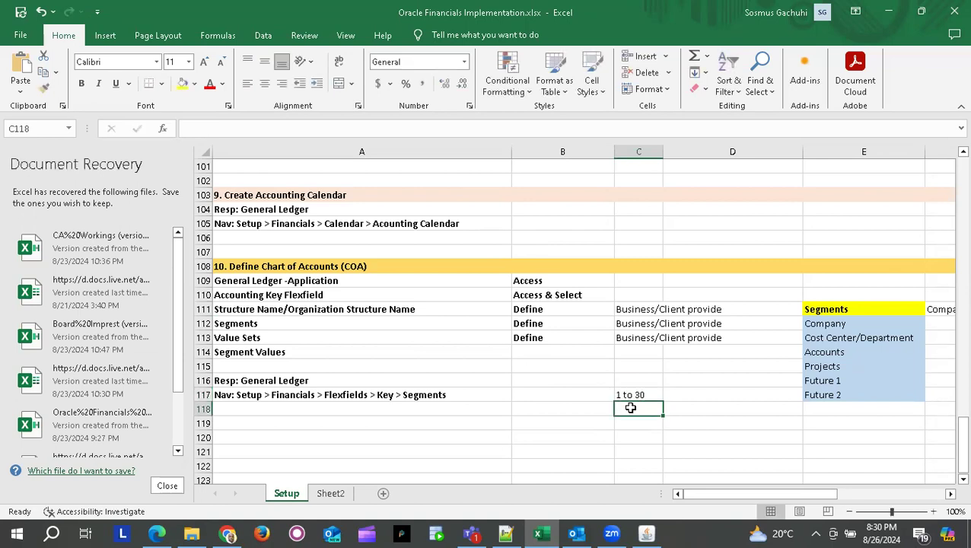
pyautogui.write('Min 2')
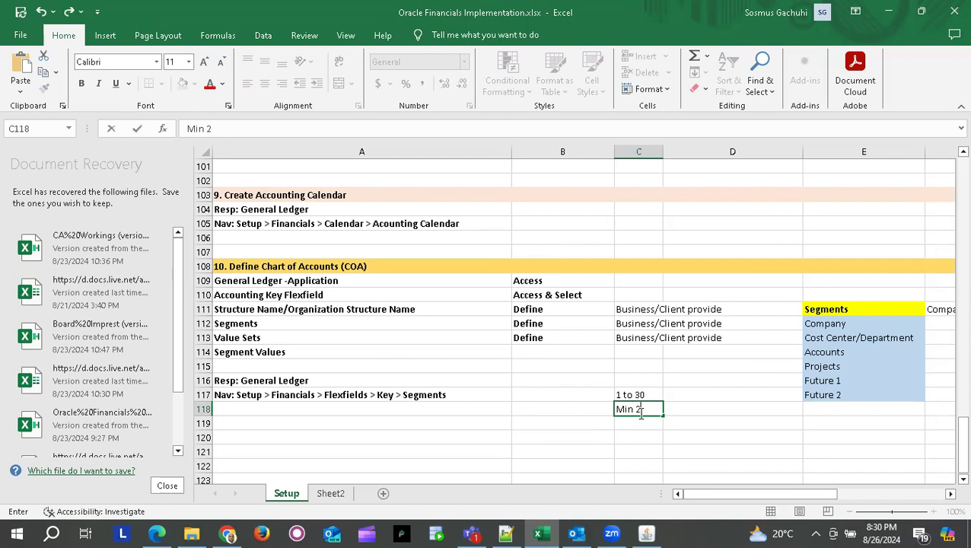
pyautogui.write(' Segments')
pyautogui.press('Return')
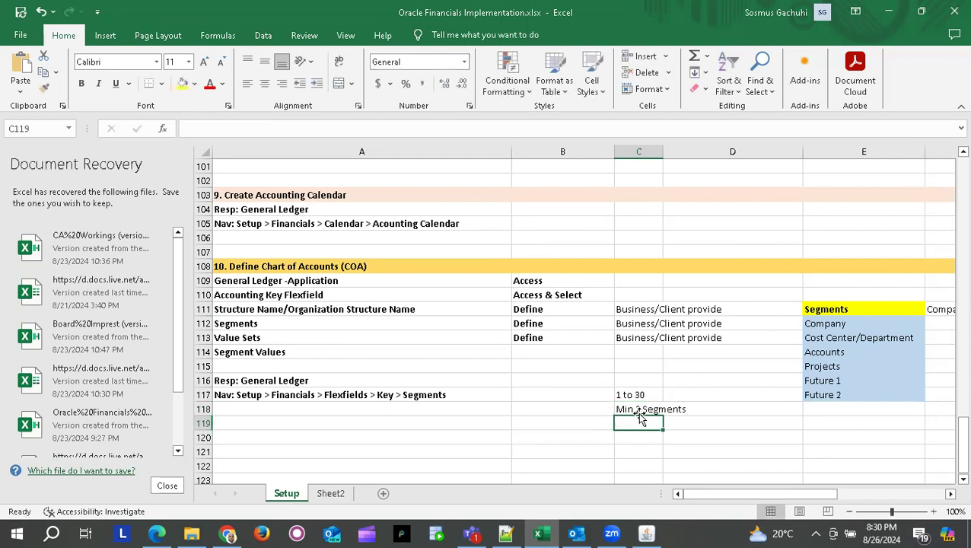
pyautogui.write('Max')
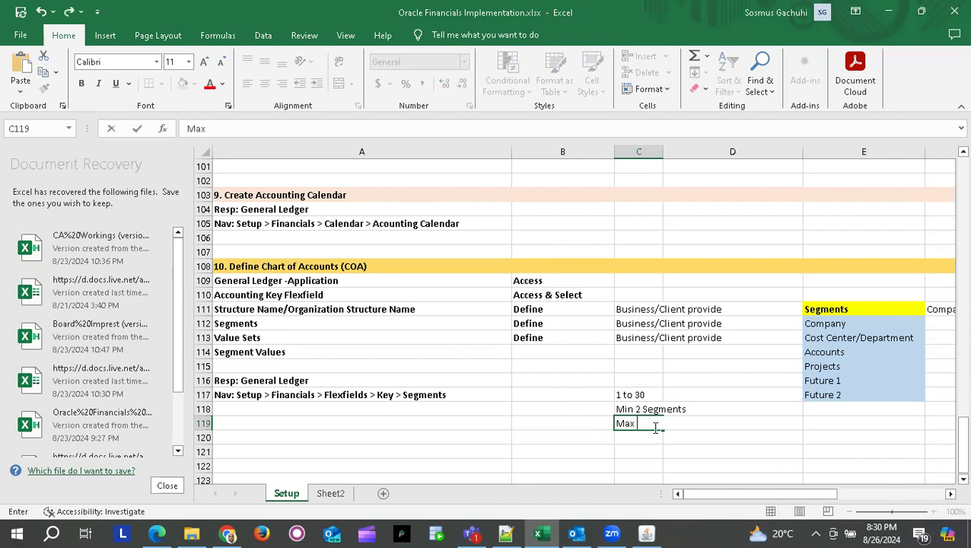
pyautogui.write(' 30 Segments')
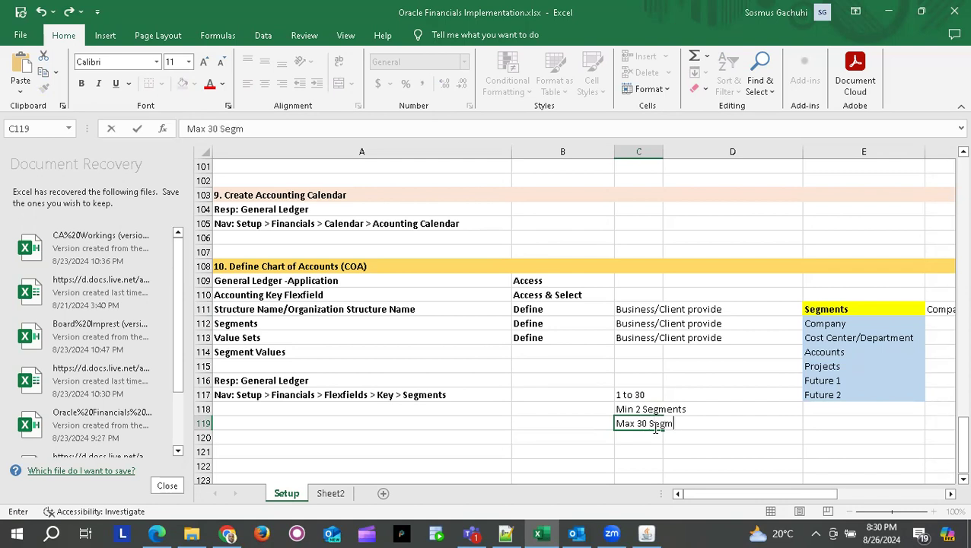
pyautogui.press('Return')
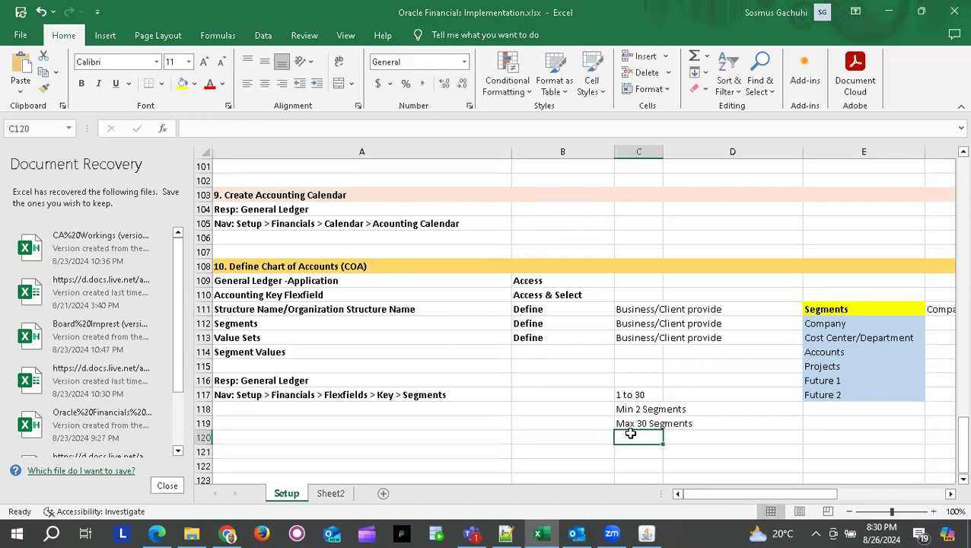
pyautogui.write('Best')
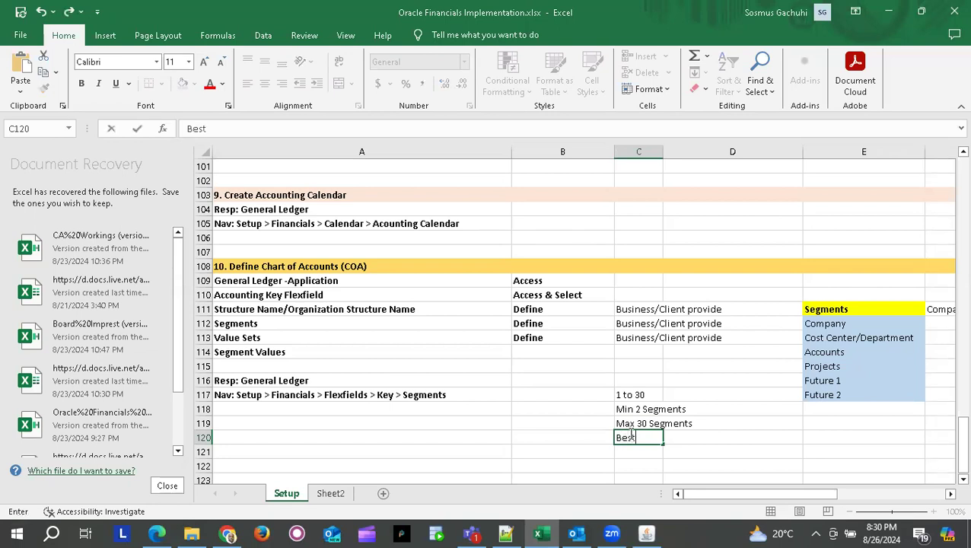
pyautogui.write(' Parc')
pyautogui.press('BackSpace')
pyautogui.press('BackSpace')
pyautogui.press('BackSpace')
pyautogui.write('ractice')
pyautogui.write('9')
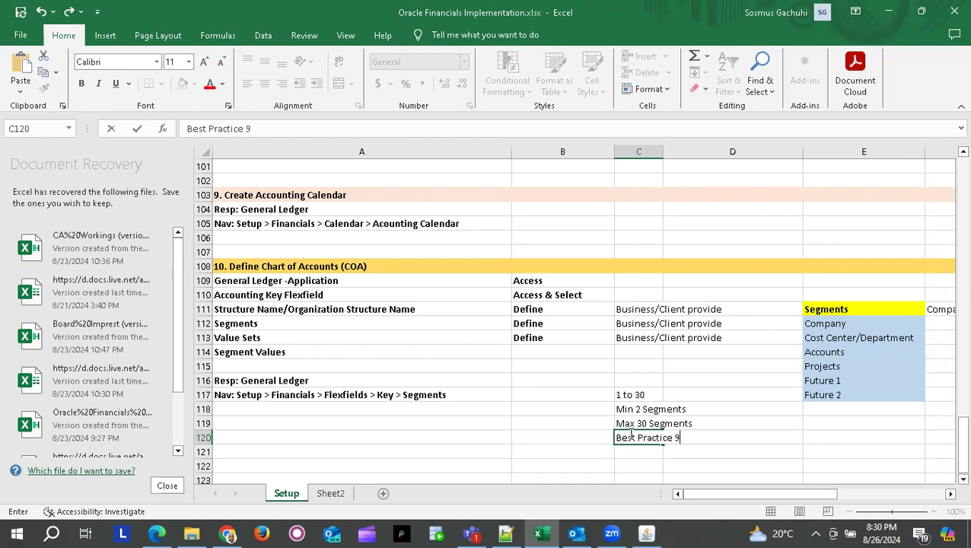
pyautogui.write(' Segments Max')
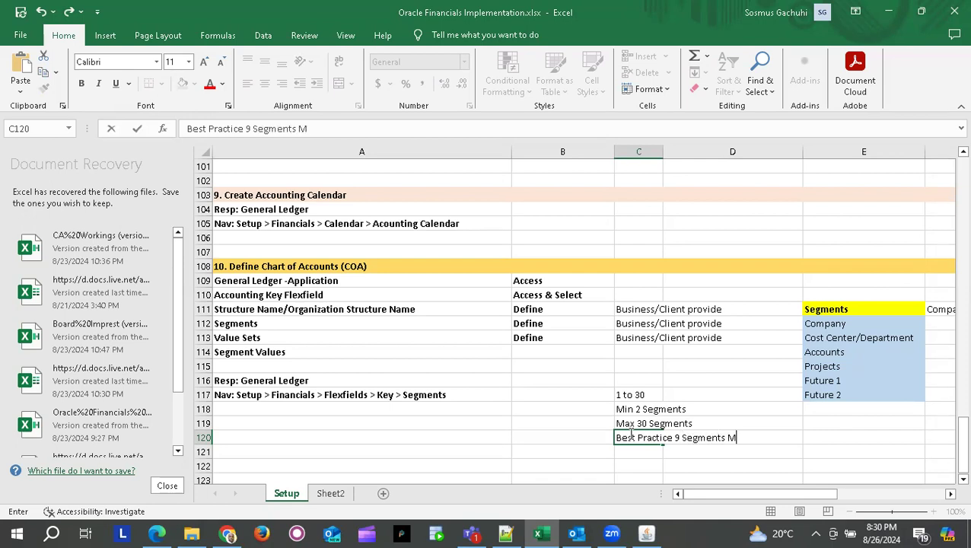
pyautogui.press('Return')
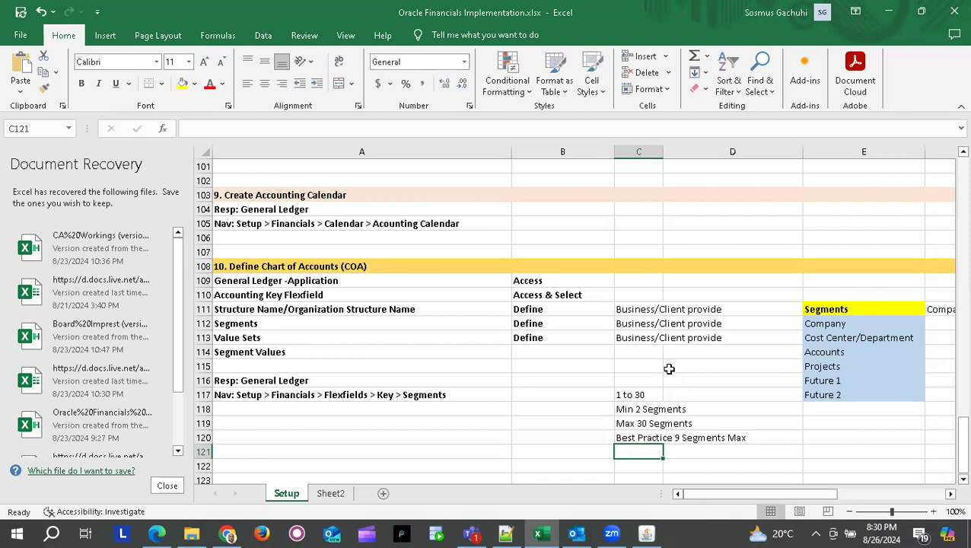
# - Select the six planned segment names in E112:E117
pyautogui.hotkey('alt', 'Tab')
pyautogui.hotkey('alt', 'Tab')
pyautogui.moveTo(821, 323); pyautogui.dragTo(828, 350)
pyautogui.moveTo(826, 379); pyautogui.dragTo(825, 394)
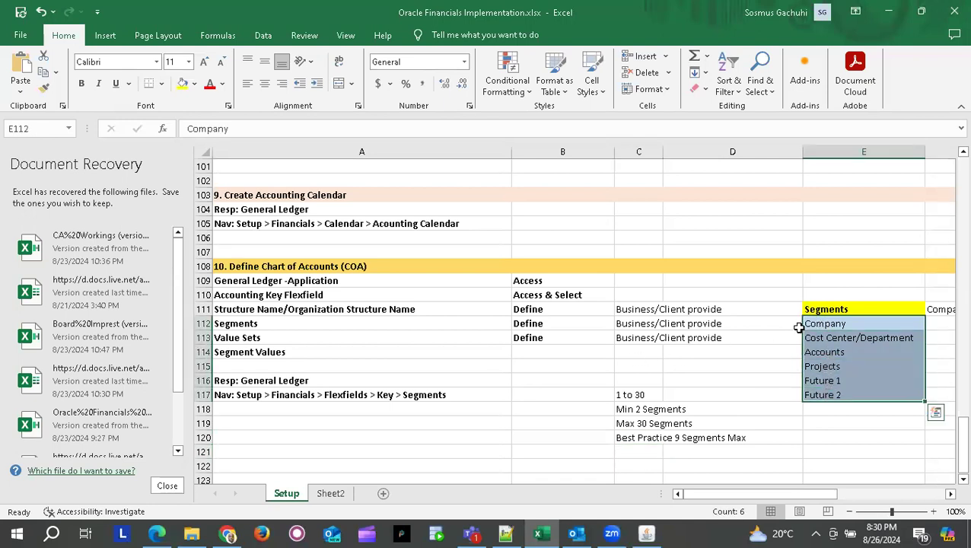
pyautogui.hotkey('alt', 'Tab')
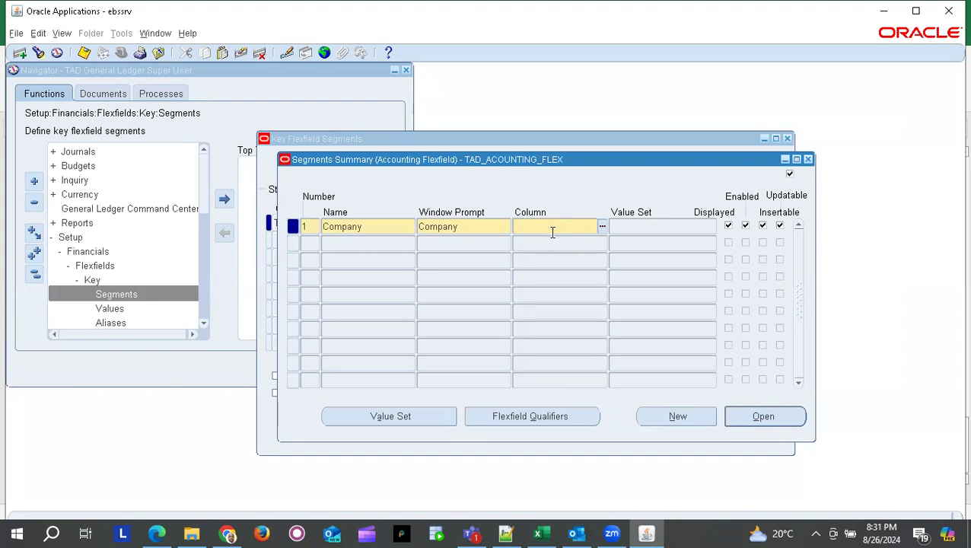
# - Assign column SEGMENT1 from the Columns list to segment 1, Company
pyautogui.hotkey('ctrl', 'l')
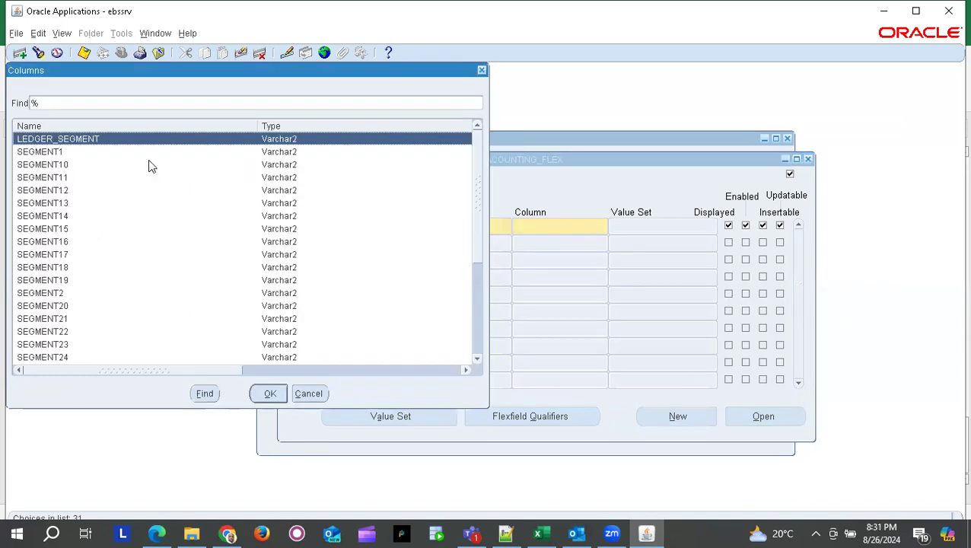
pyautogui.click(63, 153)
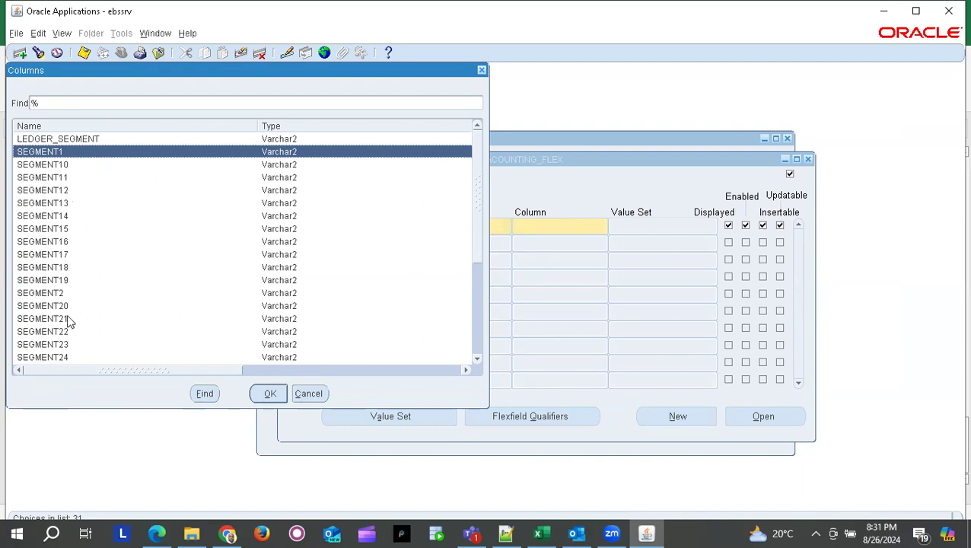
pyautogui.scroll(-1, 68, 200)
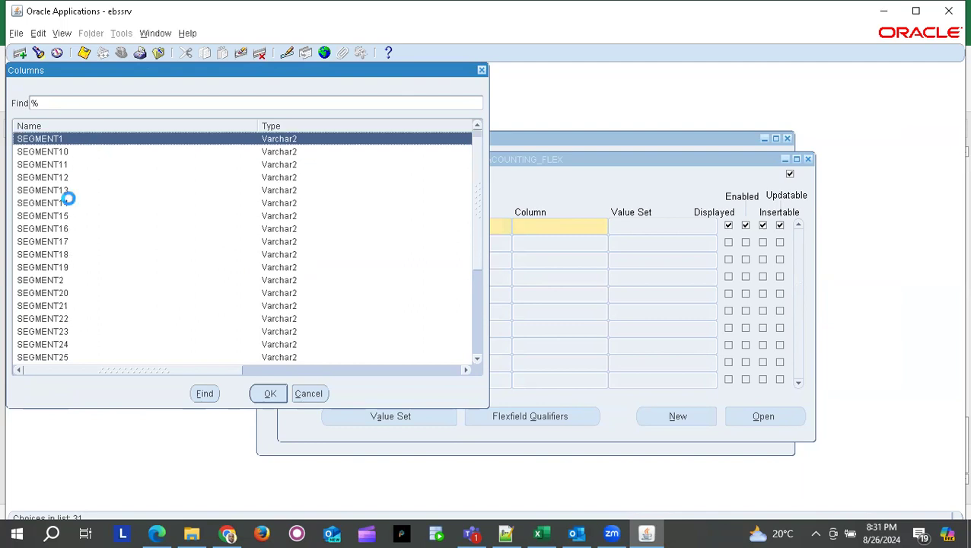
pyautogui.scroll(-4, 437, 238)
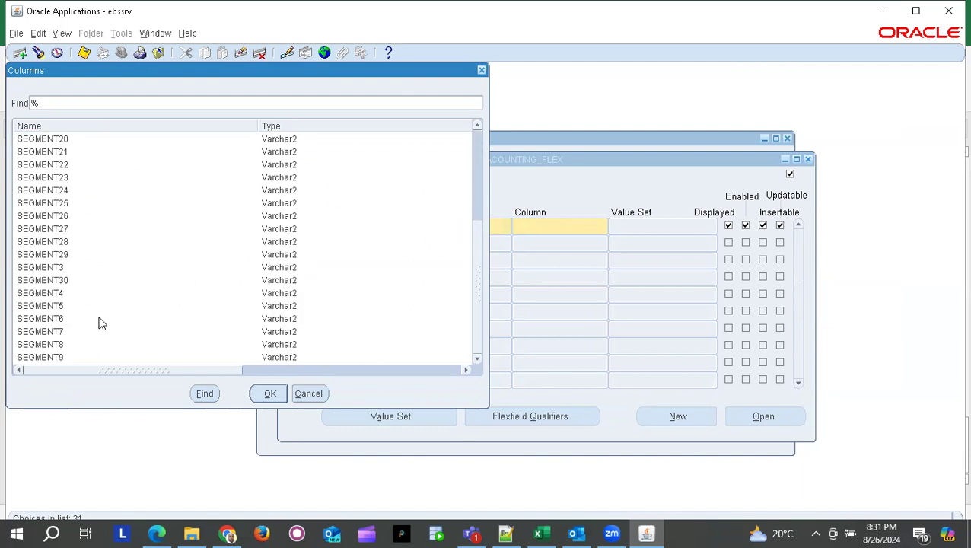
pyautogui.click(64, 280)
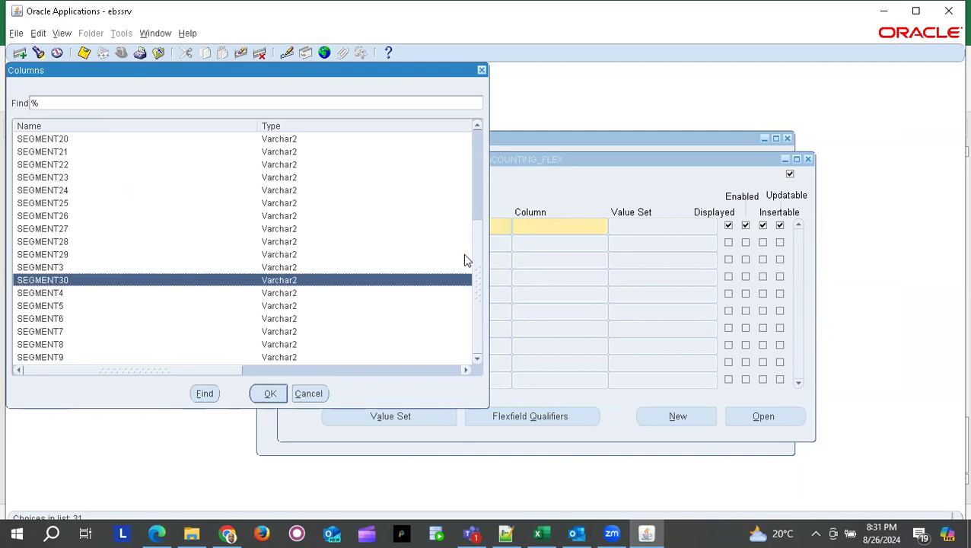
pyautogui.moveTo(474, 256); pyautogui.dragTo(474, 118)
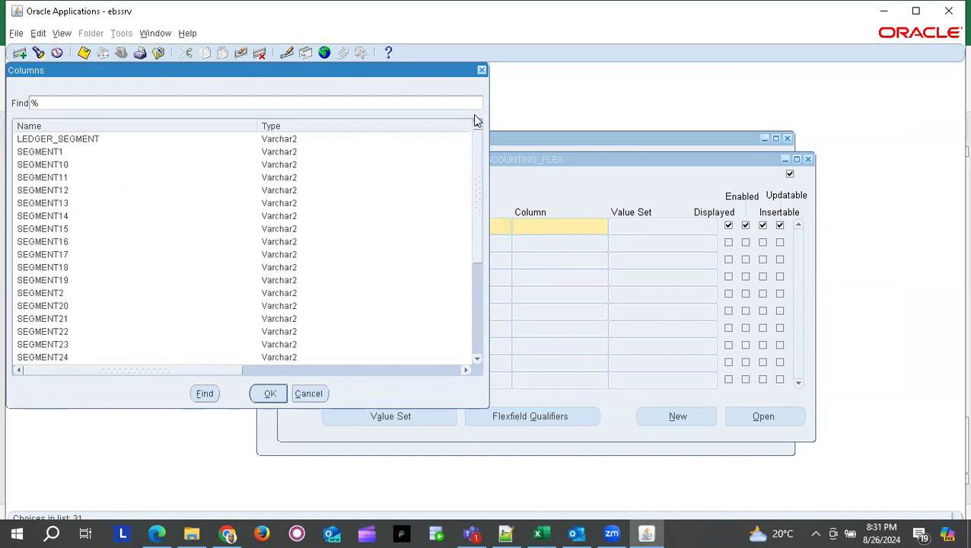
pyautogui.click(90, 153)
pyautogui.doubleClick(90, 152)
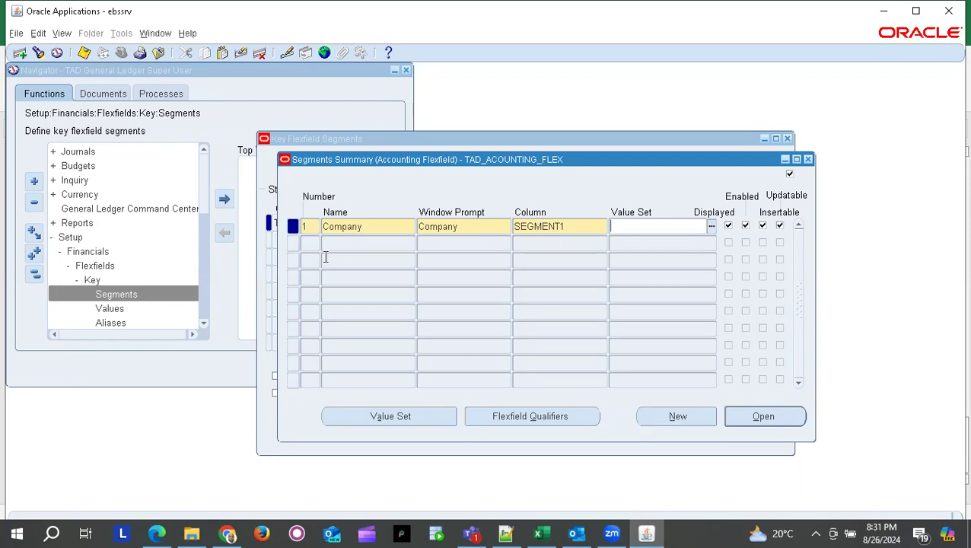
pyautogui.click(306, 243)
# - Add segment number 2 named Cost Center, with window prompt Cost Center
pyautogui.write('2')
pyautogui.press('Tab')
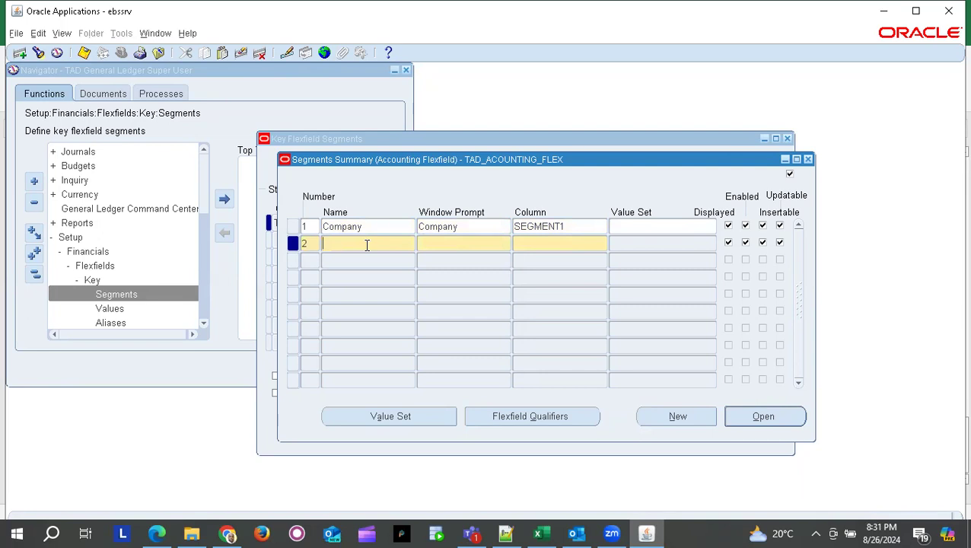
pyautogui.hotkey('alt', 'Tab')
pyautogui.hotkey('alt', 'Tab')
pyautogui.hotkey('alt', 'shift', 'Tab')
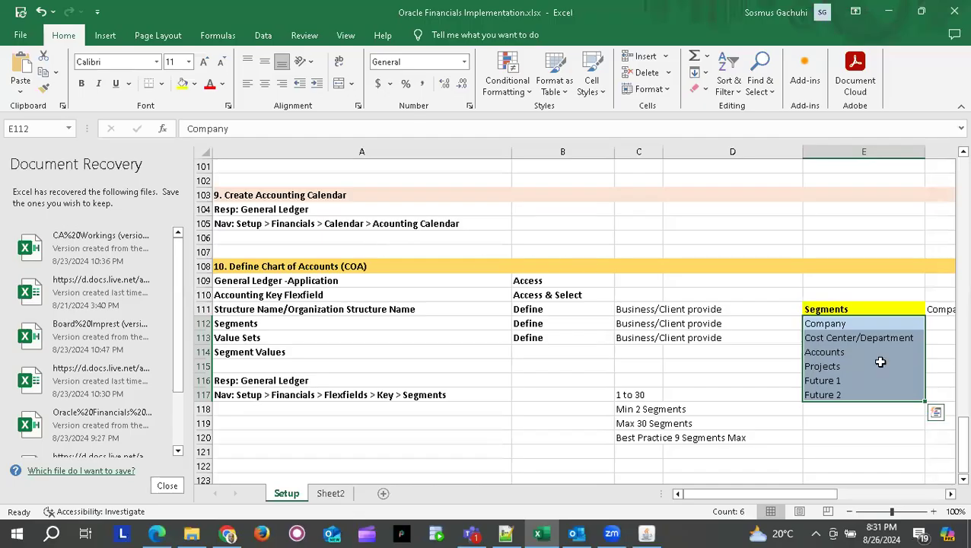
pyautogui.click(828, 338)
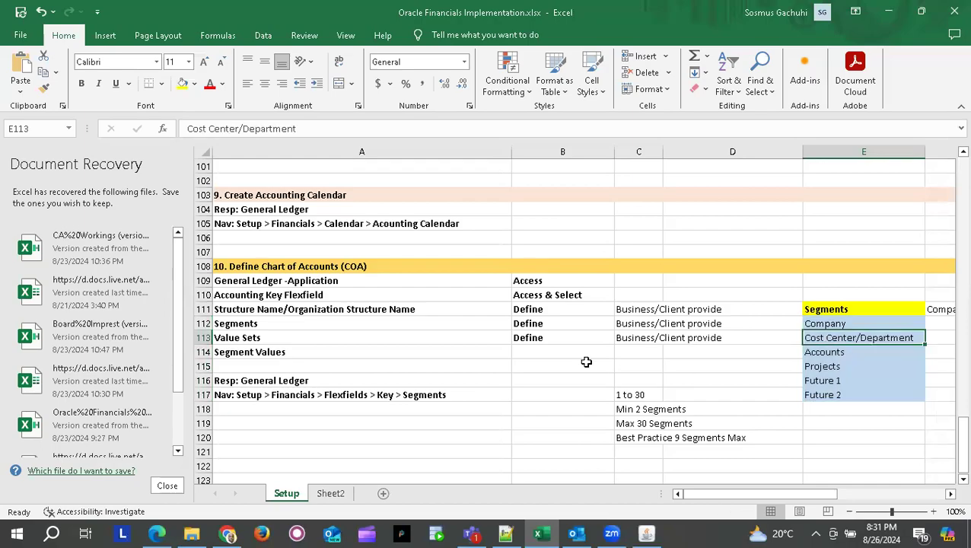
pyautogui.hotkey('alt', 'Tab')
pyautogui.write('Cost Center')
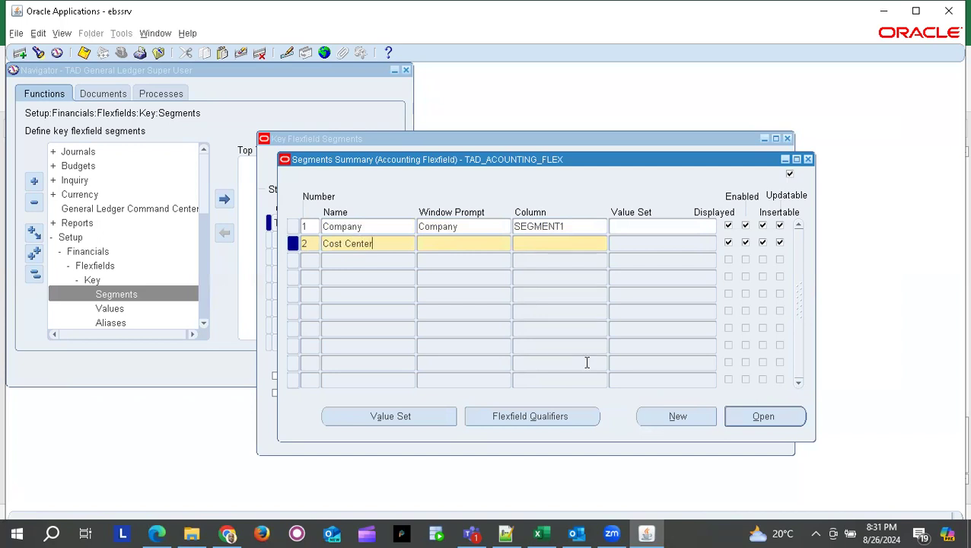
pyautogui.click(472, 245)
# - Assign column SEGMENT2 to the Cost Center segment
pyautogui.click(535, 244)
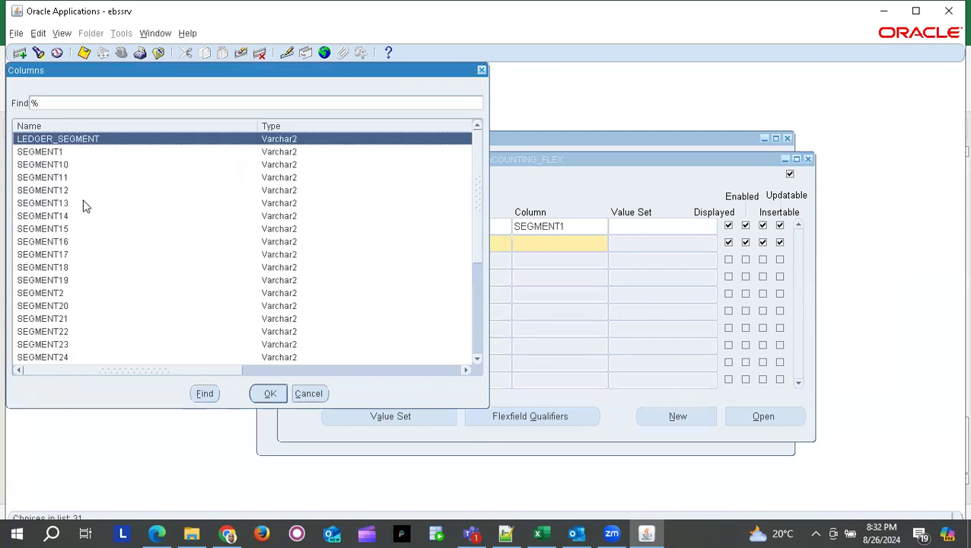
pyautogui.click(64, 298)
pyautogui.doubleClick(63, 298)
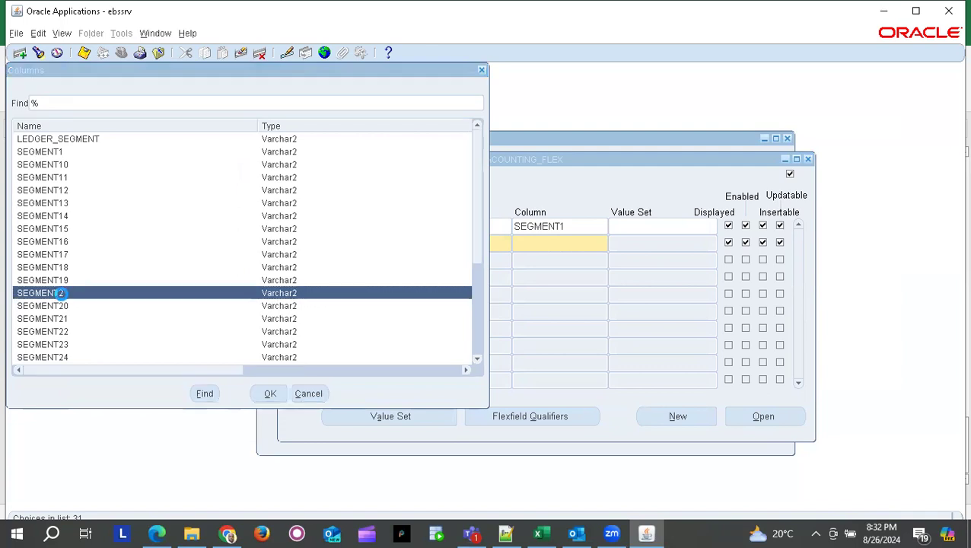
pyautogui.doubleClick(602, 243)
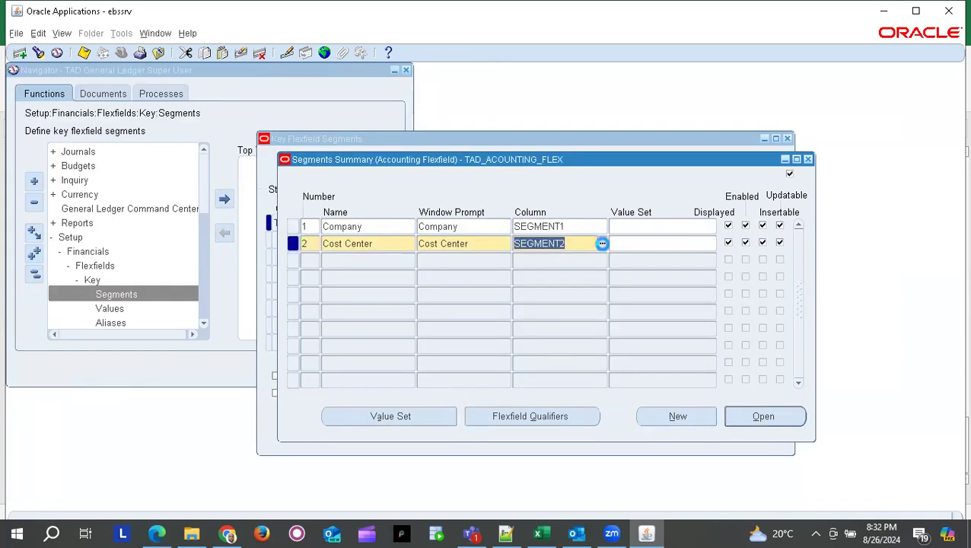
pyautogui.click(602, 243)
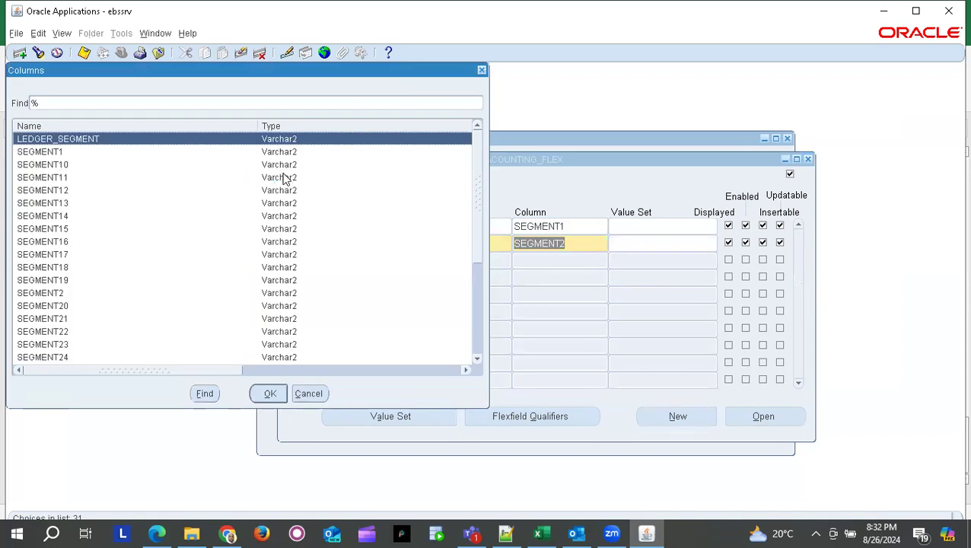
pyautogui.click(481, 69)
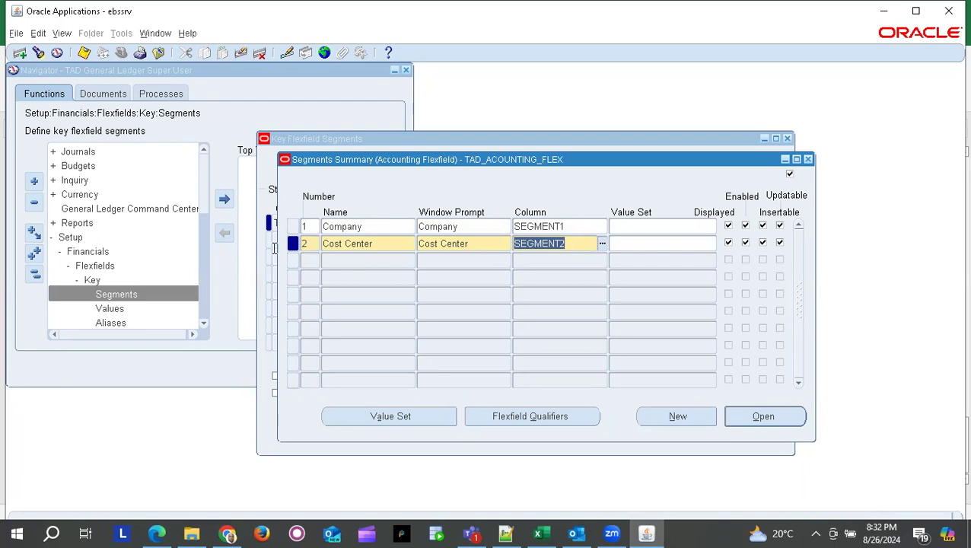
pyautogui.click(308, 260)
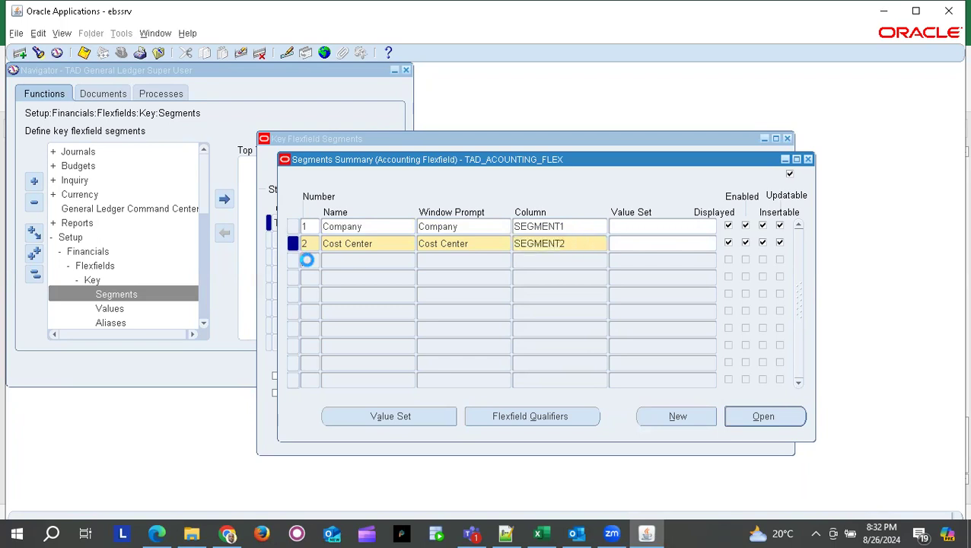
# - Add segment 3 named Accounts on column SEGMENT3
pyautogui.write('3')
pyautogui.press('Tab')
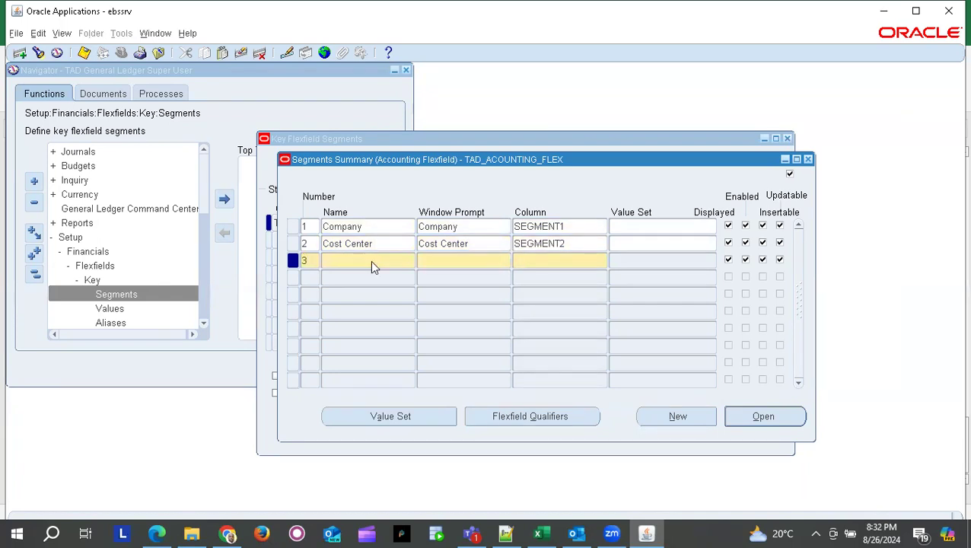
pyautogui.hotkey('alt', 'Tab')
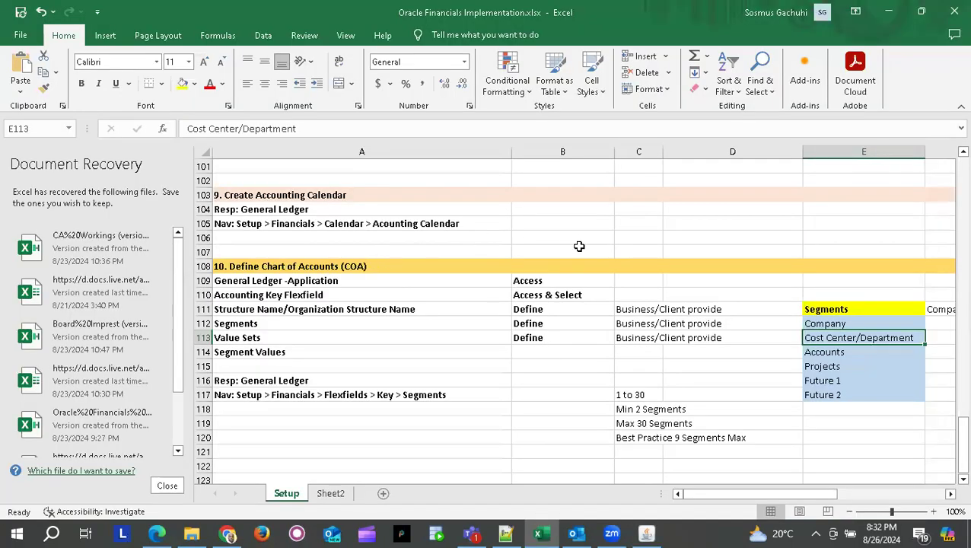
pyautogui.hotkey('alt', 'Tab')
pyautogui.write('Accounts')
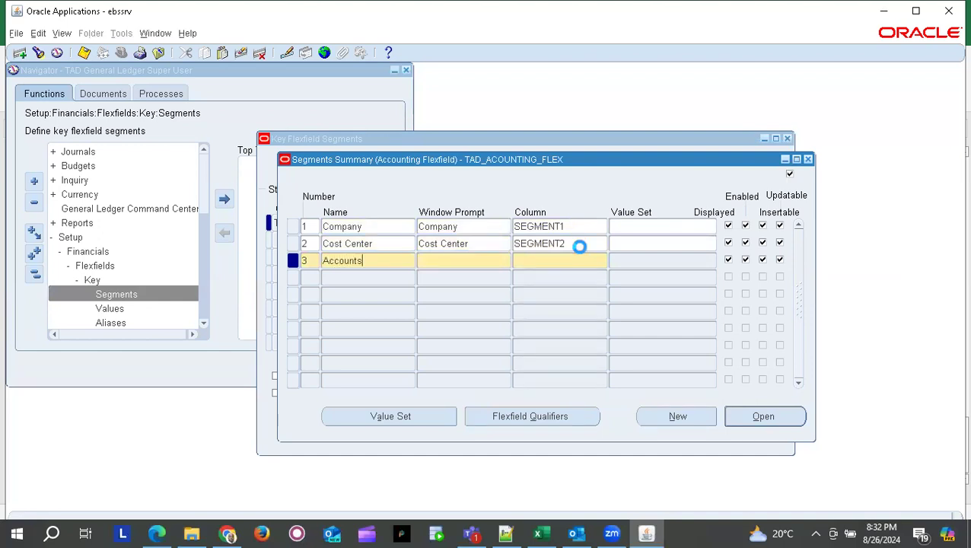
pyautogui.press('Tab')
pyautogui.press('Tab')
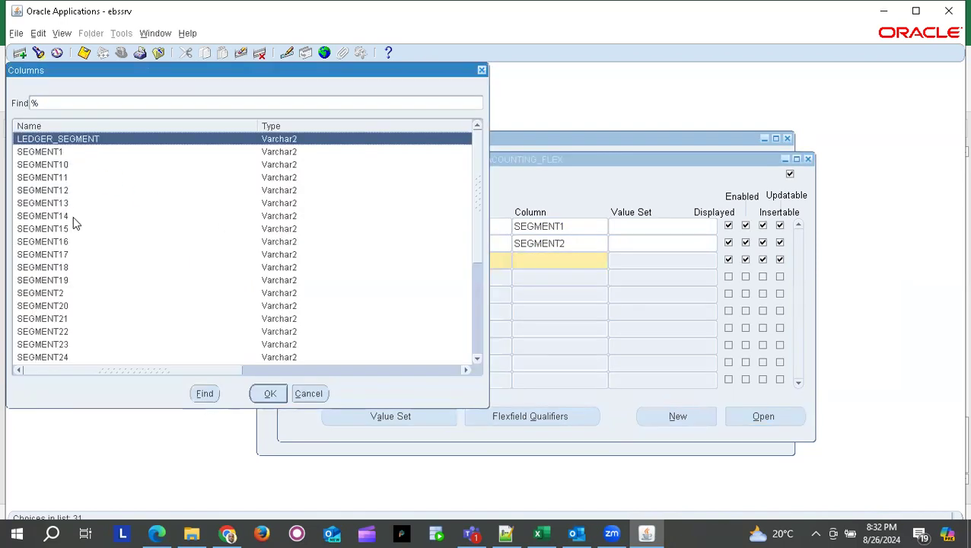
pyautogui.scroll(-5, 62, 309)
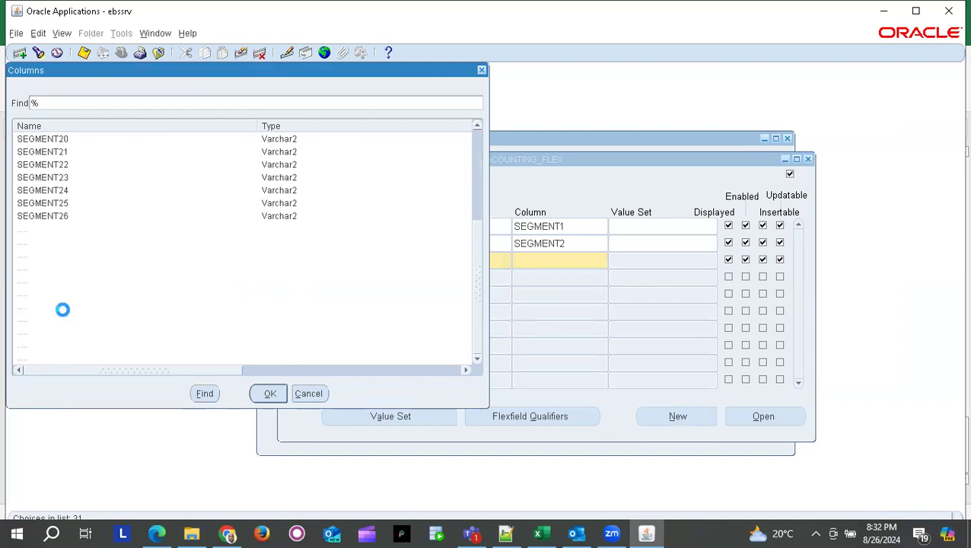
pyautogui.click(63, 270)
pyautogui.press('Return')
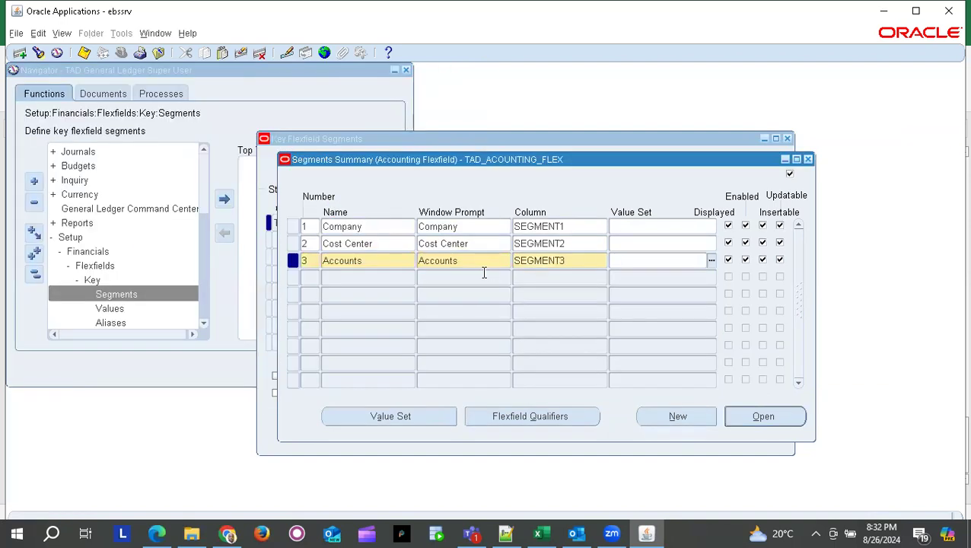
# - Add segment 4 named Projects on column SEGMENT4
pyautogui.click(307, 278)
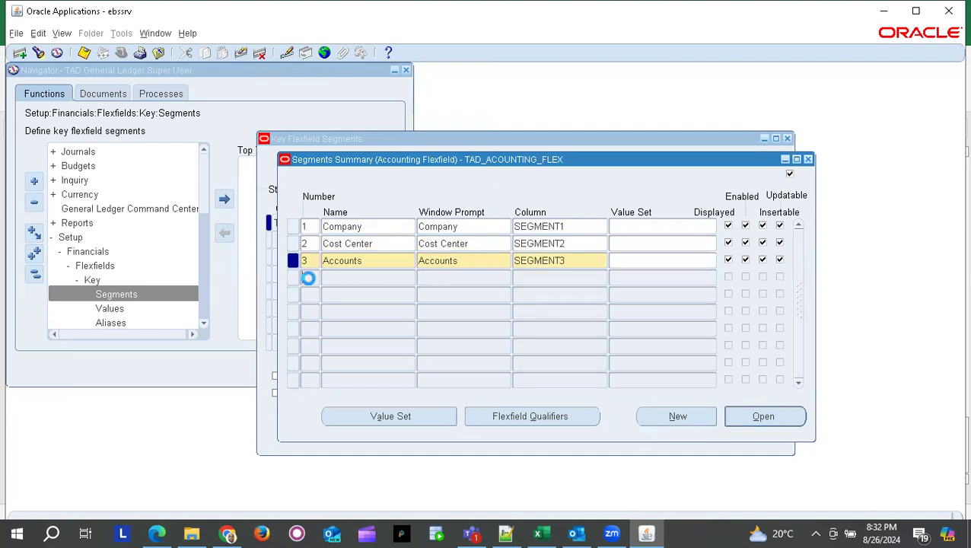
pyautogui.hotkey('alt', 'Tab')
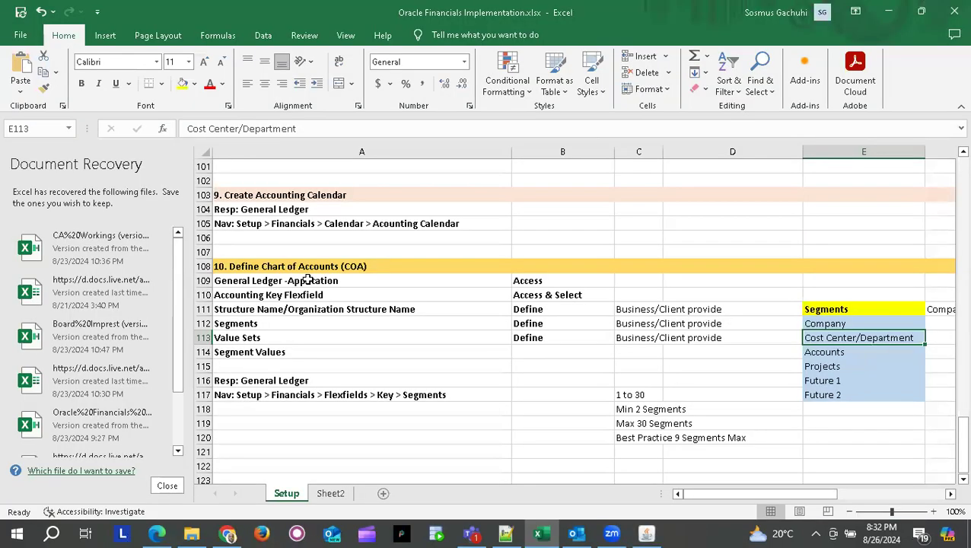
pyautogui.hotkey('alt', 'Tab')
pyautogui.write('4')
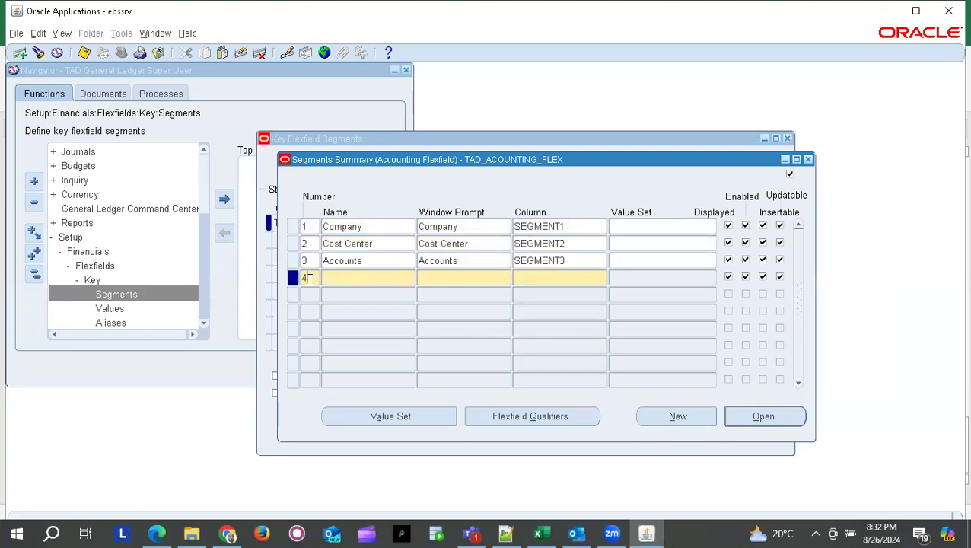
pyautogui.press('Tab')
pyautogui.write('Projects')
pyautogui.press('Tab')
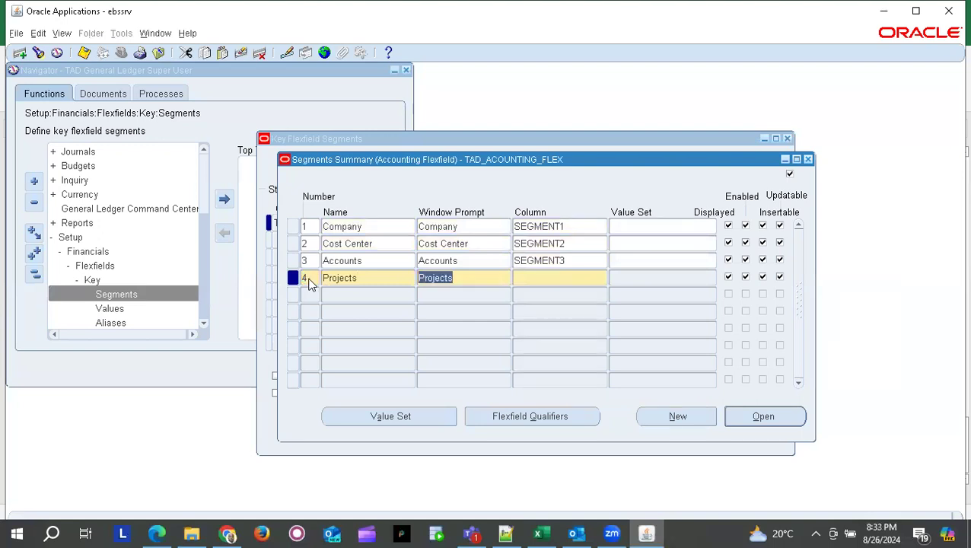
pyautogui.press('Tab')
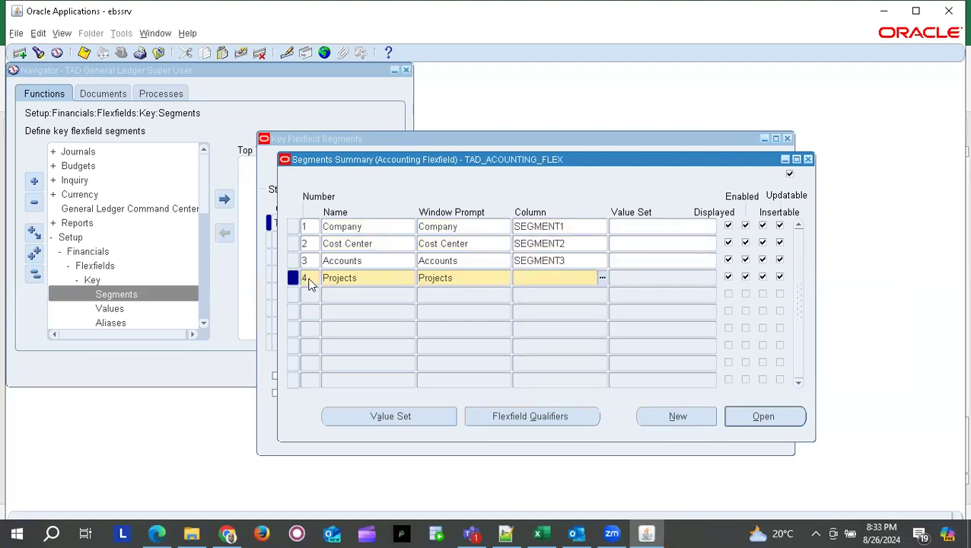
pyautogui.hotkey('ctrl', 'l')
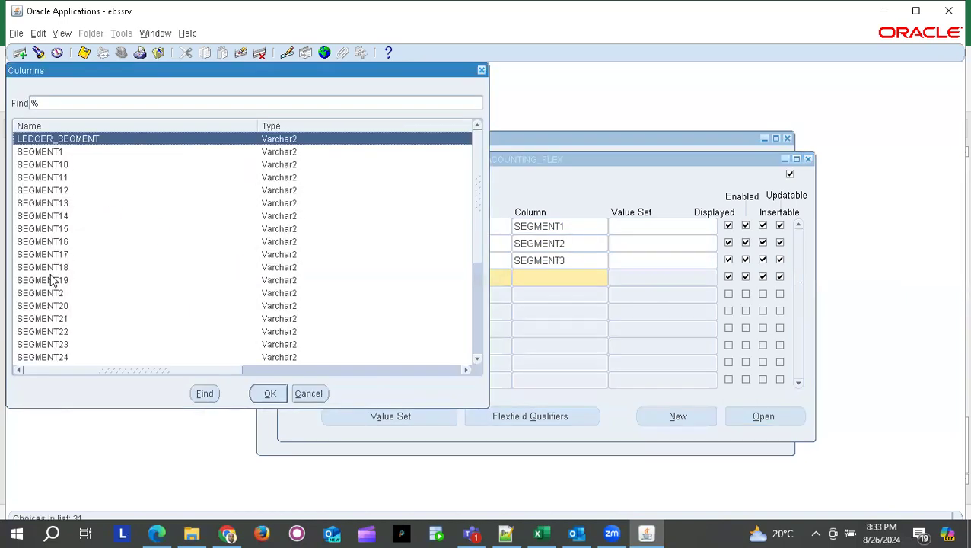
pyautogui.scroll(-4, 49, 275)
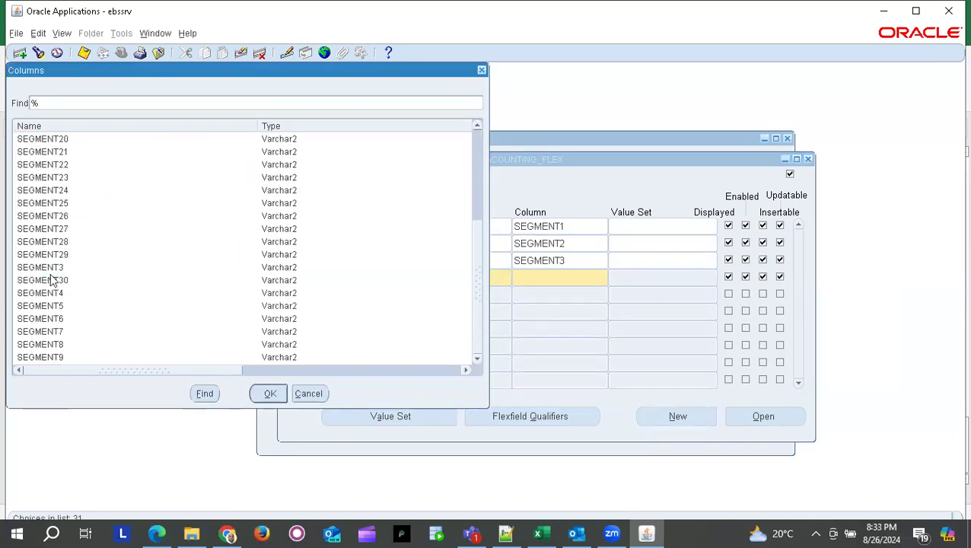
pyautogui.click(51, 295)
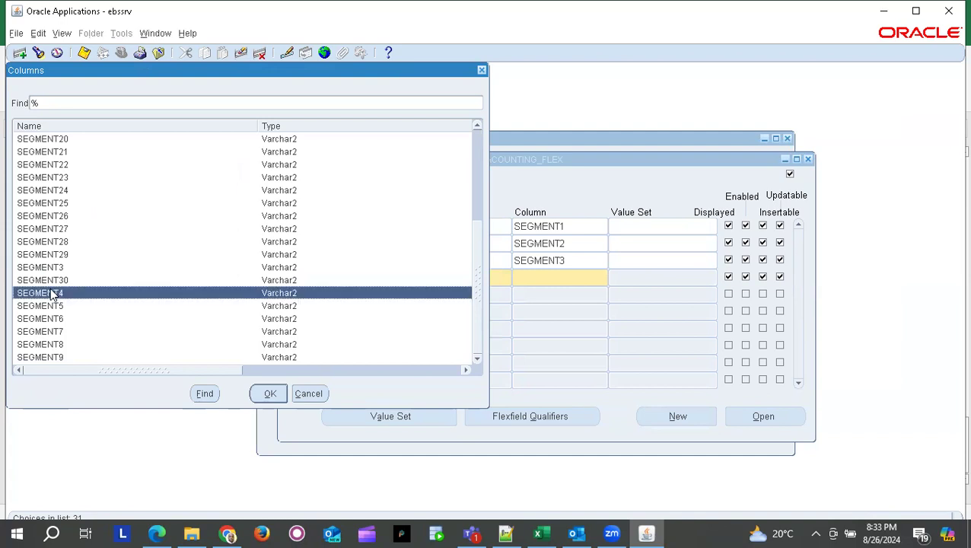
pyautogui.doubleClick(51, 294)
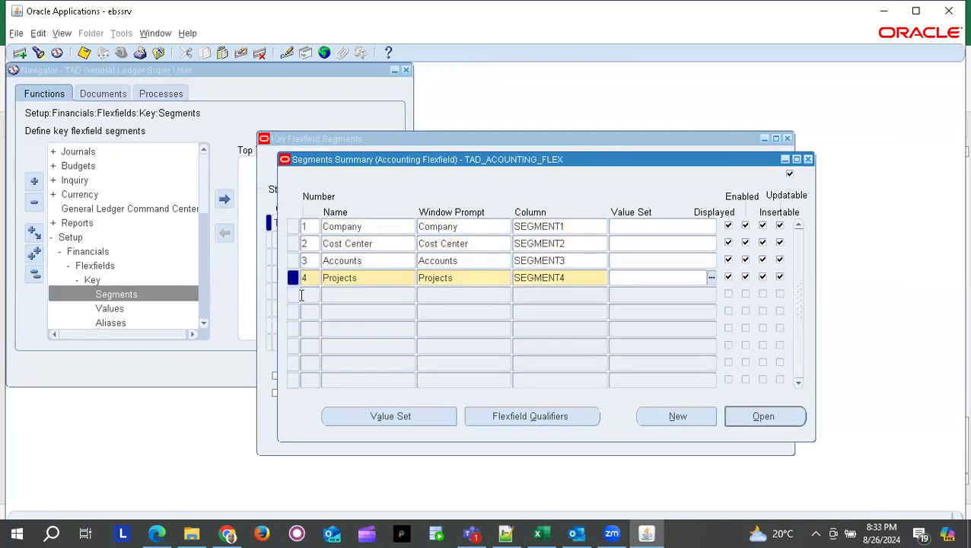
pyautogui.click(312, 295)
# - Add segment 5 named Future 1 on column SEGMENT5
pyautogui.write('5')
pyautogui.press('Tab')
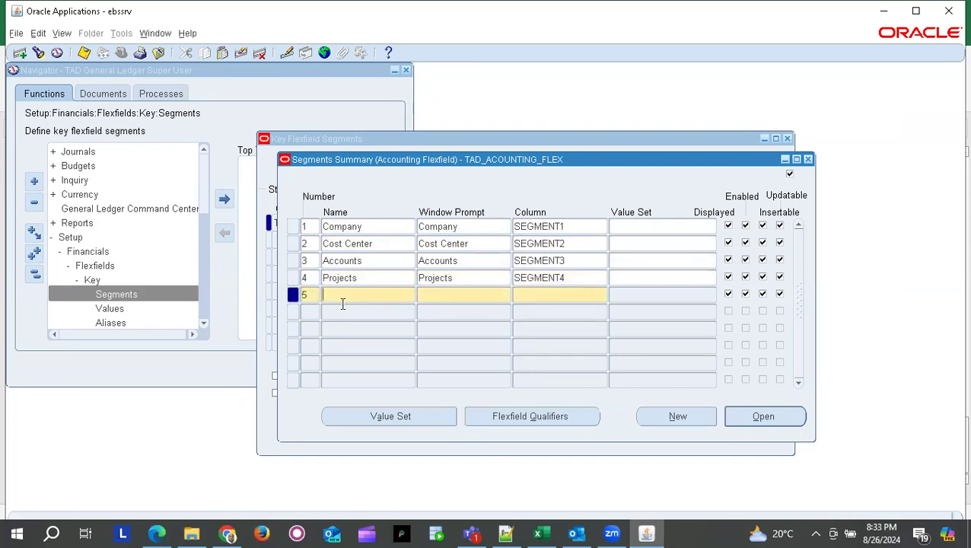
pyautogui.write('Future 1')
pyautogui.press('Tab')
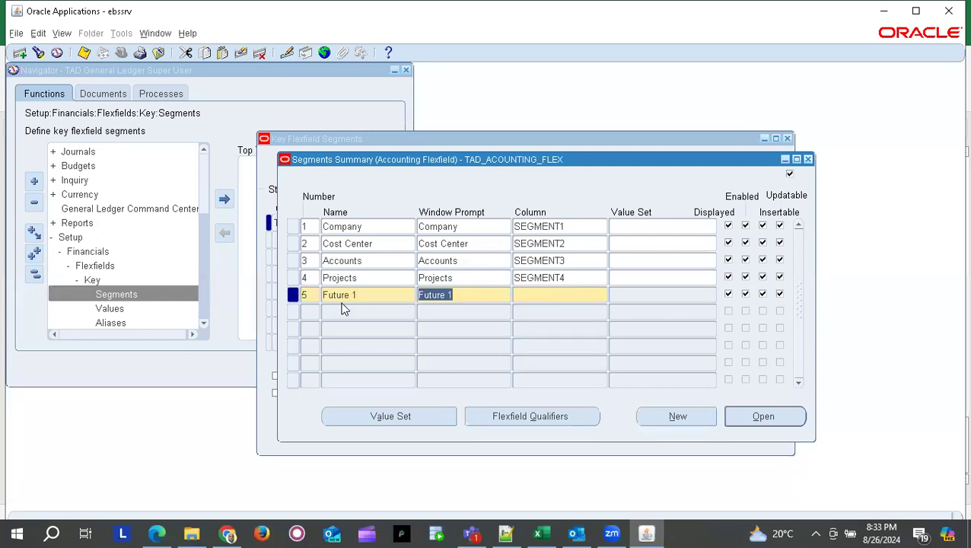
pyautogui.press('Tab')
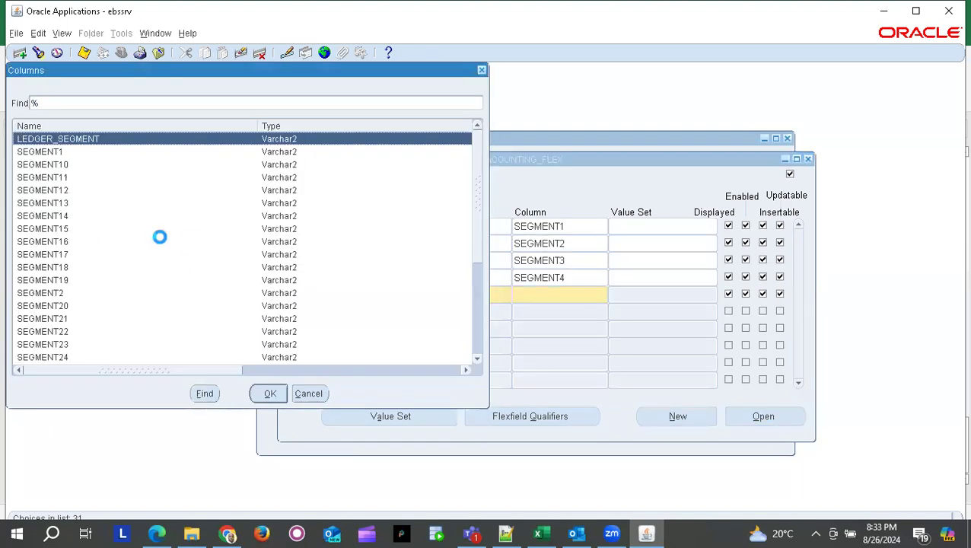
pyautogui.scroll(-3, 59, 255)
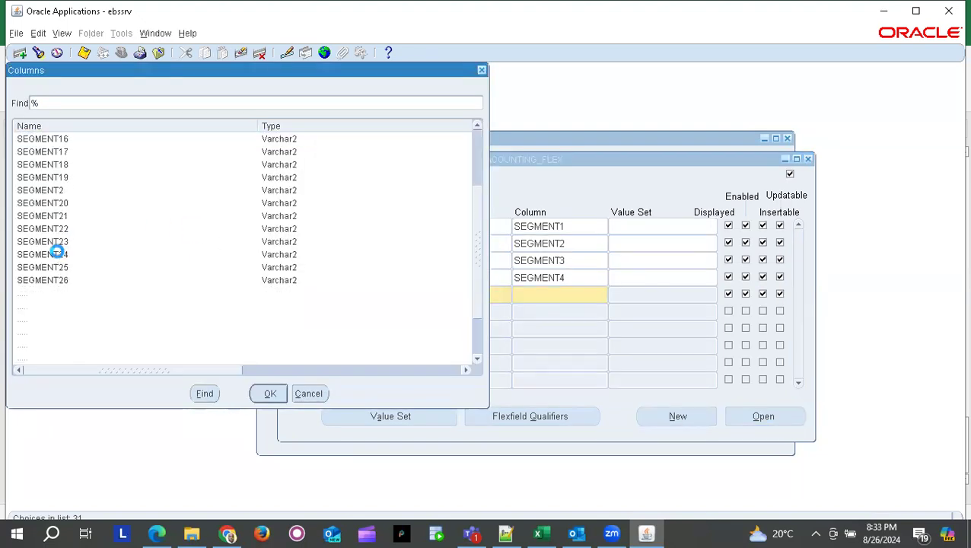
pyautogui.scroll(-2, 64, 289)
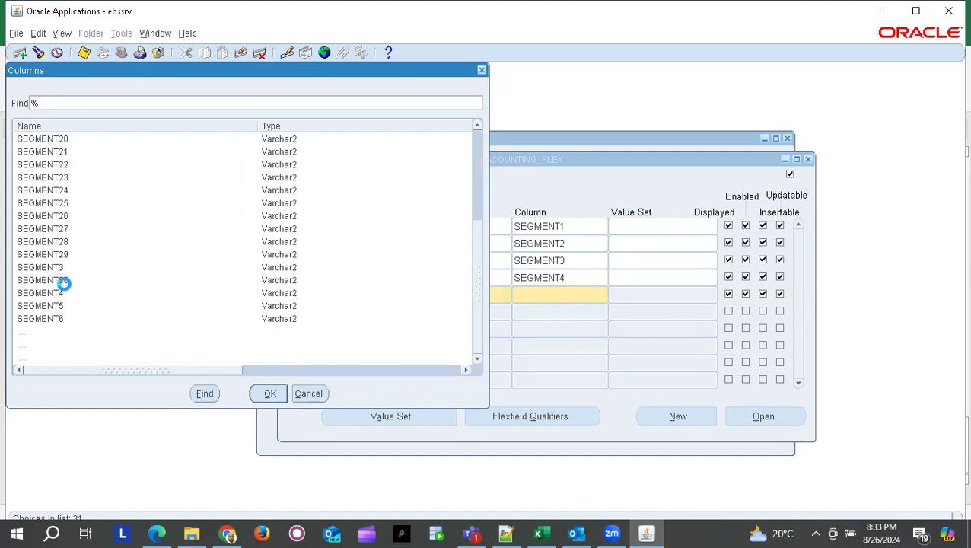
pyautogui.doubleClick(63, 306)
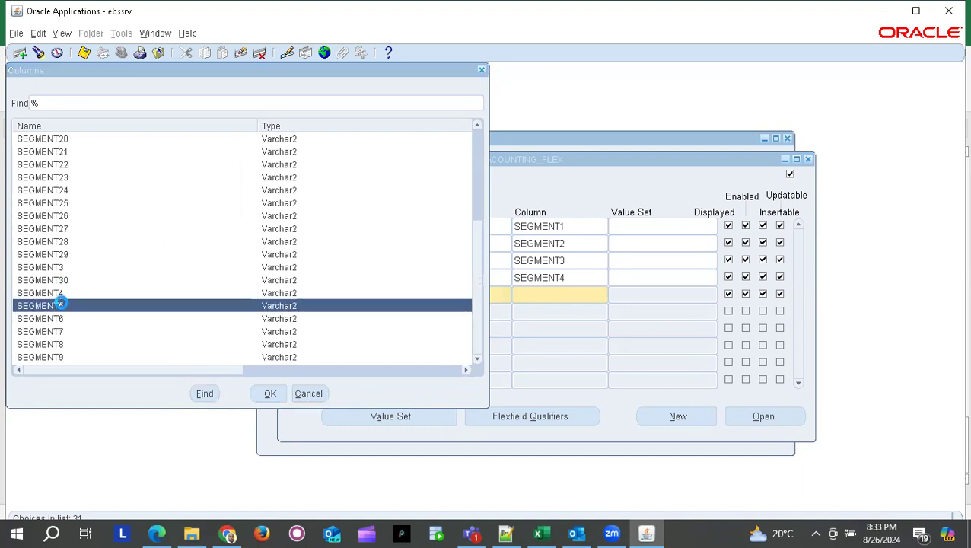
# - Add segment 6 named Future 2 on column SEGMENT6 and save all six segments
pyautogui.click(315, 312)
pyautogui.write('6')
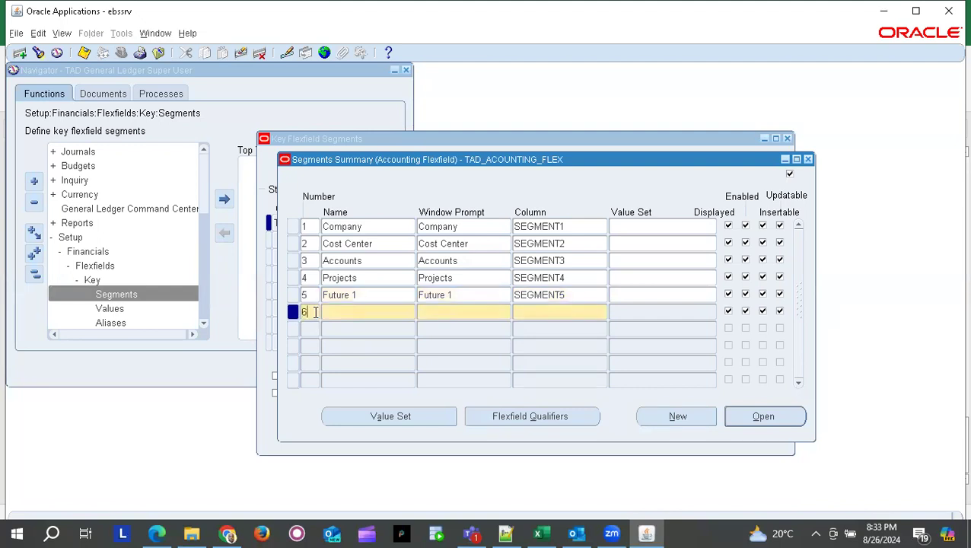
pyautogui.click(320, 312)
pyautogui.write('Future 2')
pyautogui.press('Tab')
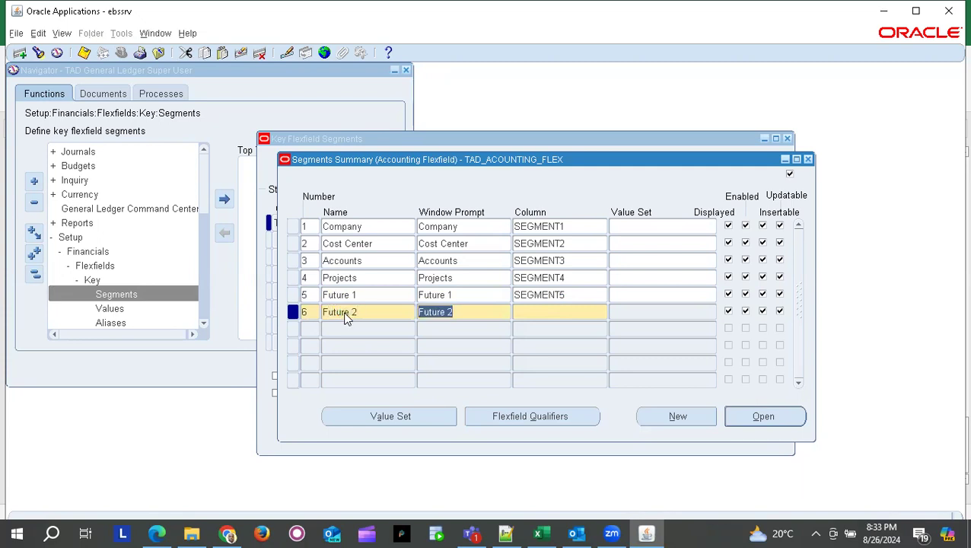
pyautogui.press('Tab')
pyautogui.click(344, 312)
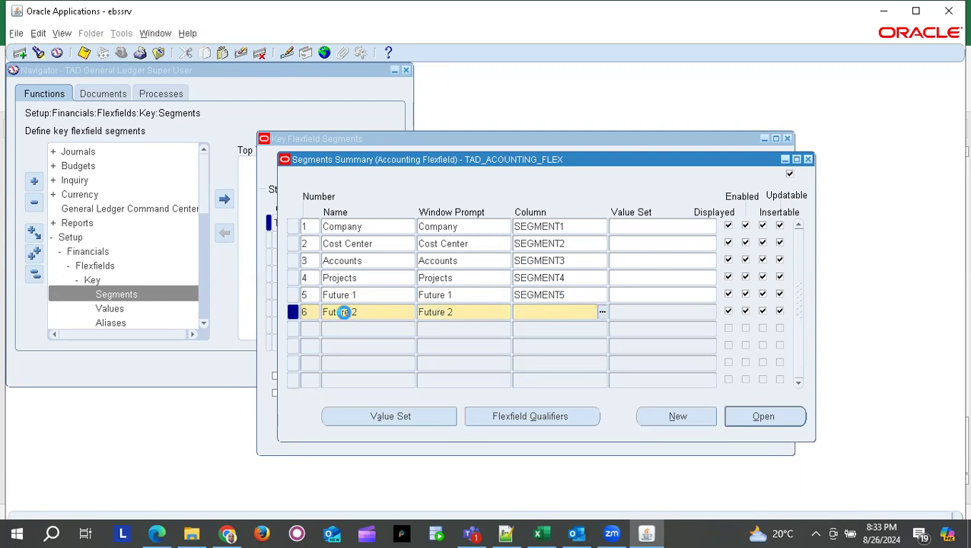
pyautogui.hotkey('ctrl', 'l')
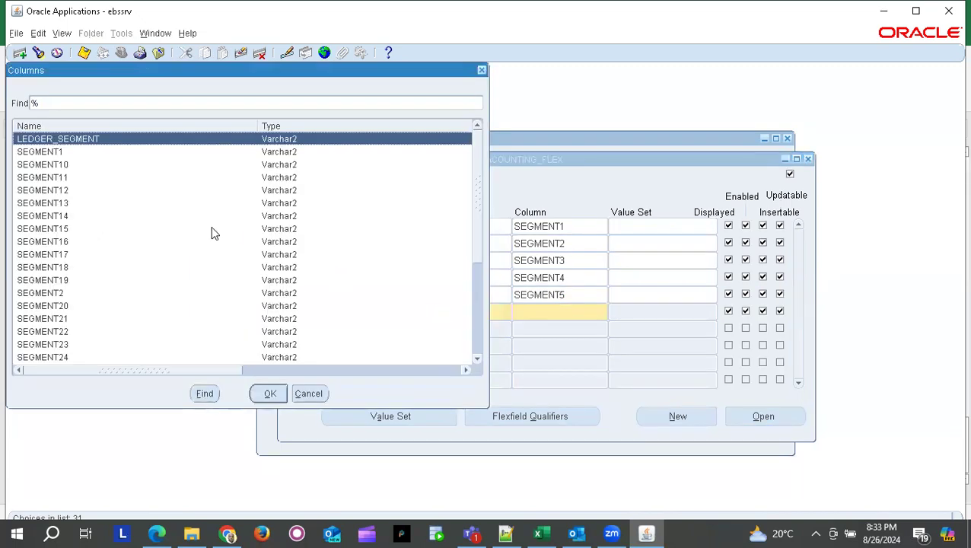
pyautogui.scroll(-6, 105, 284)
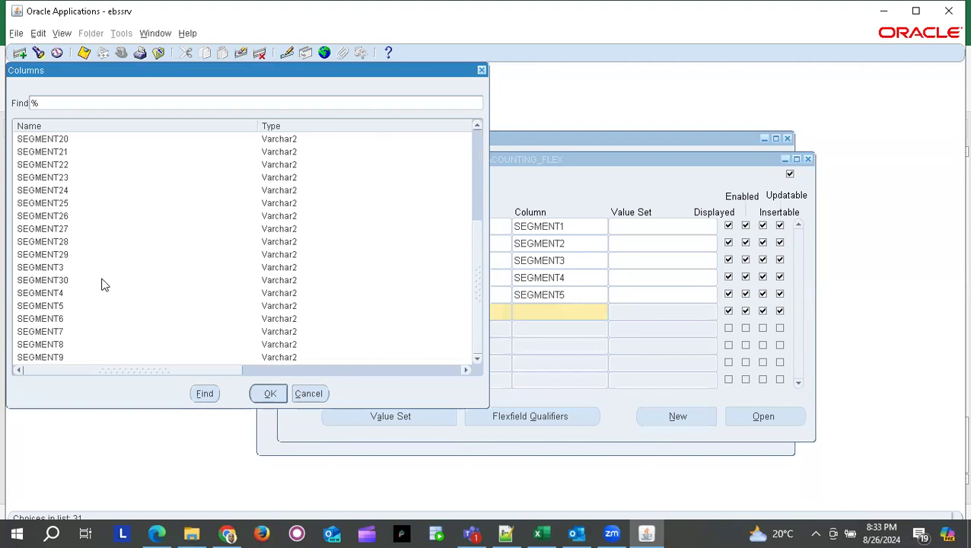
pyautogui.click(59, 319)
pyautogui.press('Return')
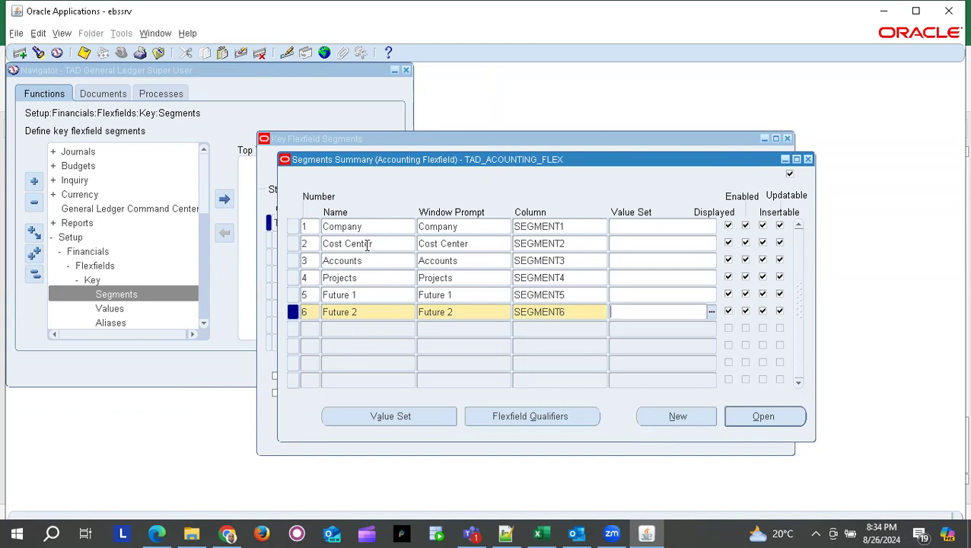
pyautogui.click(83, 54)
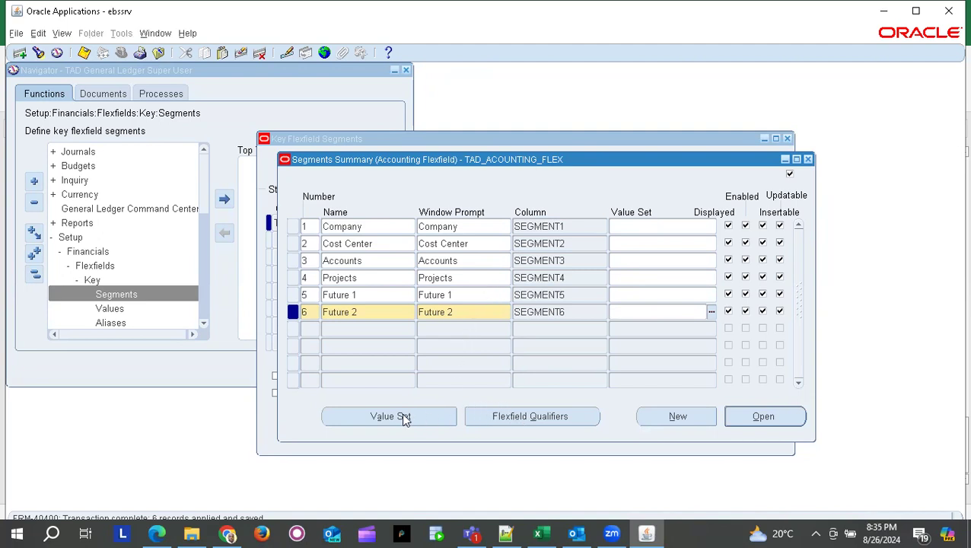
# - Switch back to the Excel implementation checklist workbook
pyautogui.hotkey('alt', 'Tab')
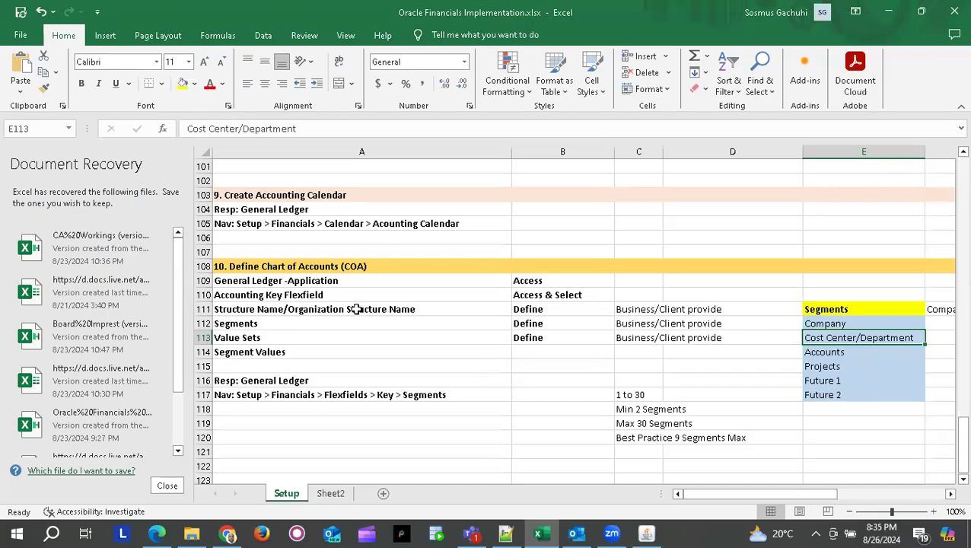
# - Scroll the Setup sheet to the COA checklist, trying then erasing 'Assign' in A115
pyautogui.scroll(6, 355, 309)
pyautogui.scroll(20, 356, 309)
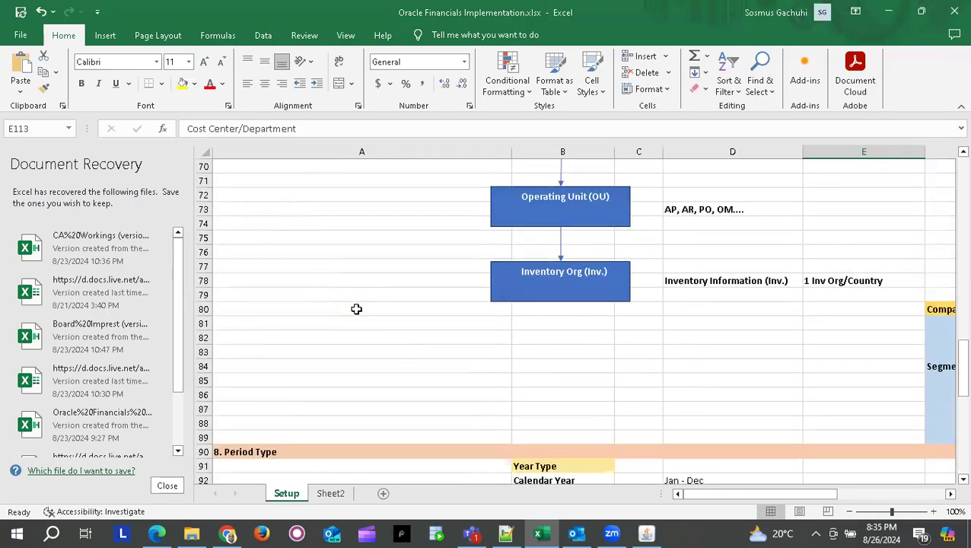
pyautogui.scroll(2, 356, 309)
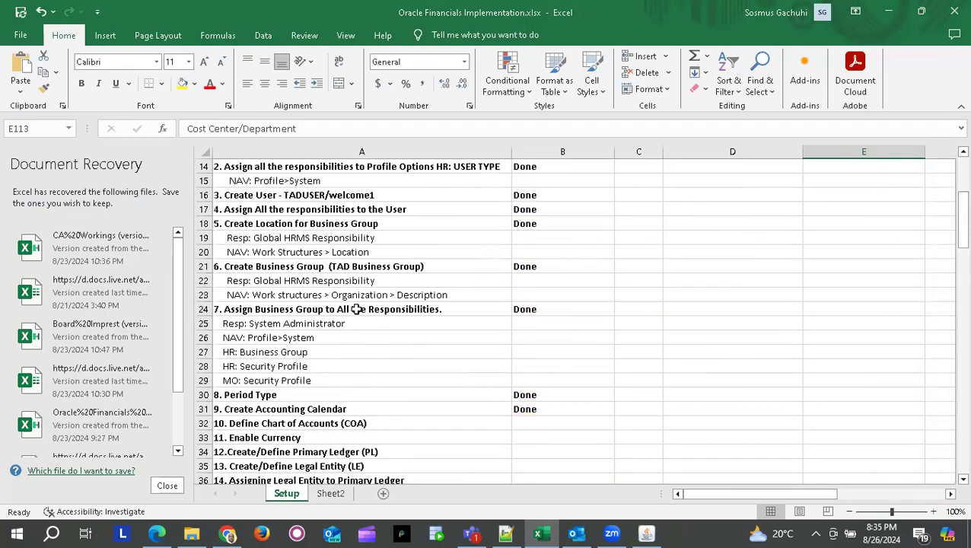
pyautogui.scroll(-8, 356, 309)
pyautogui.scroll(-4, 356, 308)
pyautogui.scroll(4, 356, 309)
pyautogui.scroll(-11, 356, 308)
pyautogui.scroll(-8, 356, 308)
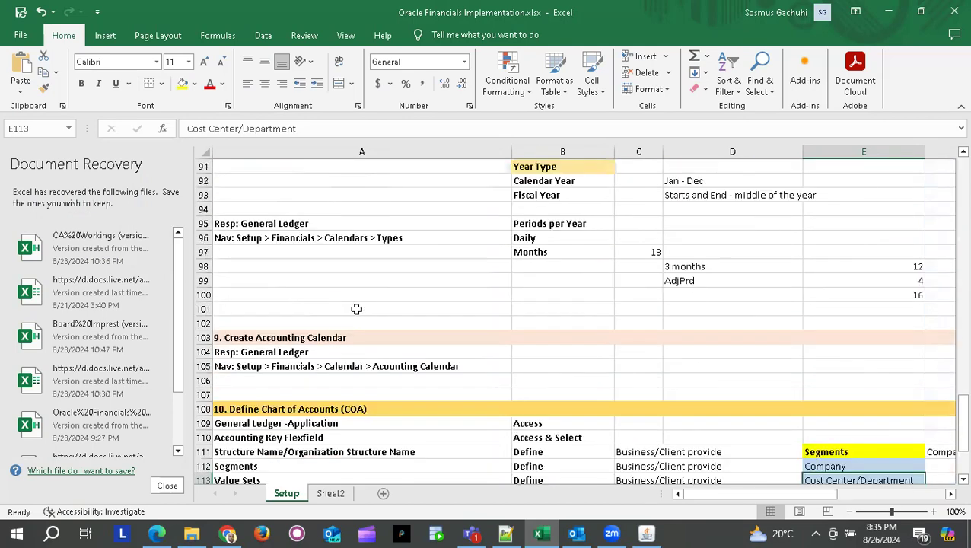
pyautogui.scroll(6, 356, 309)
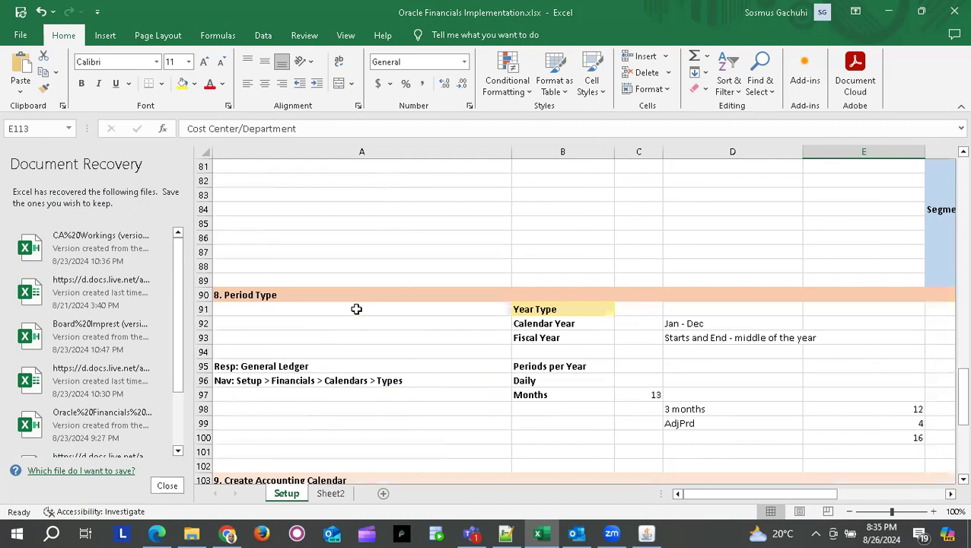
pyautogui.scroll(-20, 356, 309)
pyautogui.scroll(10, 356, 308)
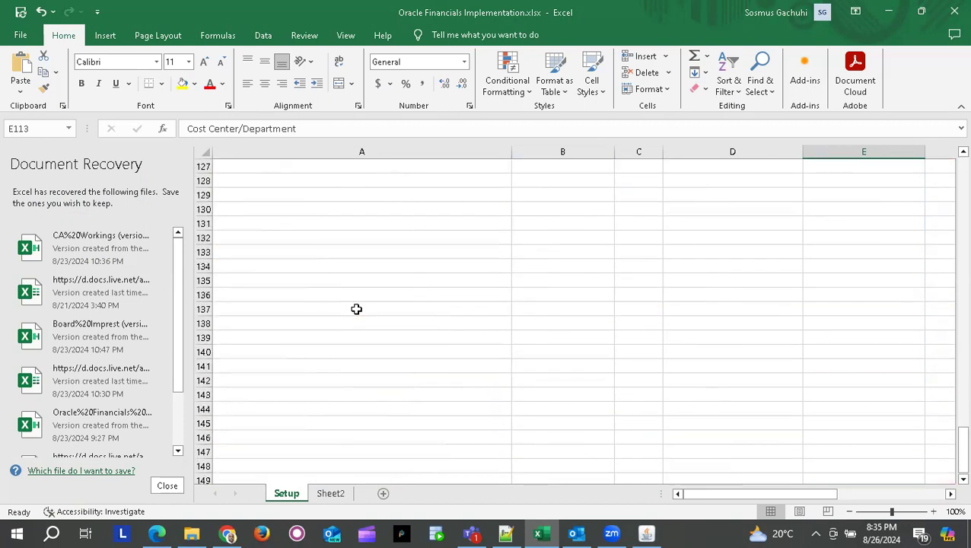
pyautogui.scroll(6, 356, 309)
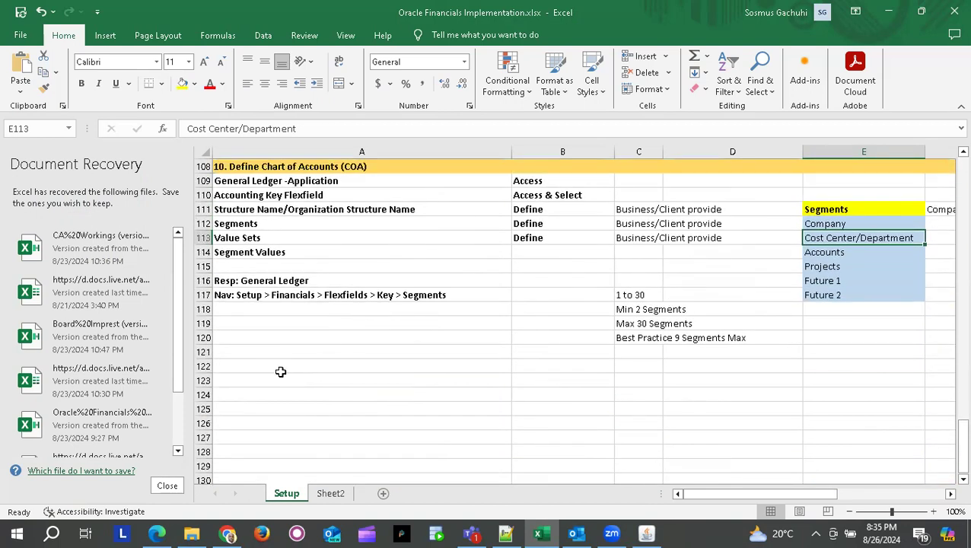
pyautogui.click(280, 372)
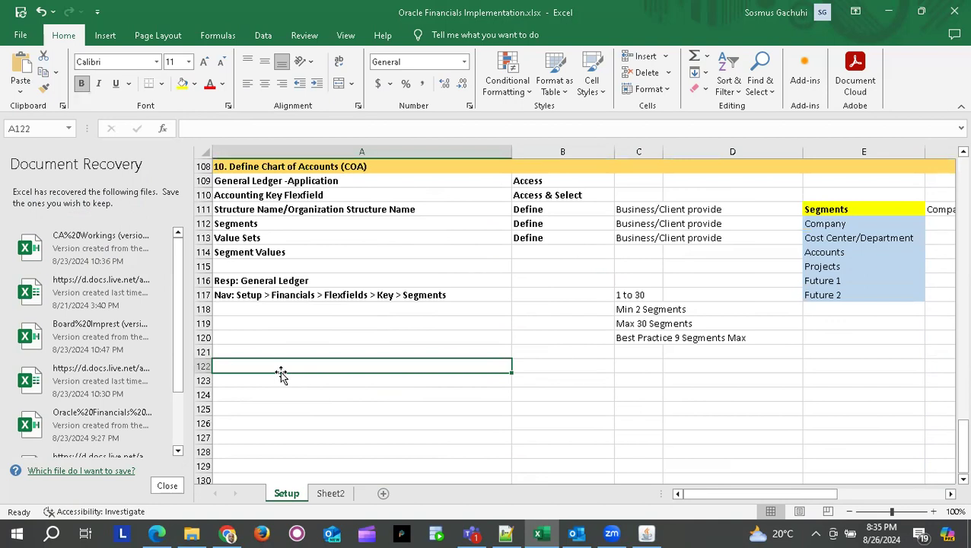
pyautogui.click(244, 261)
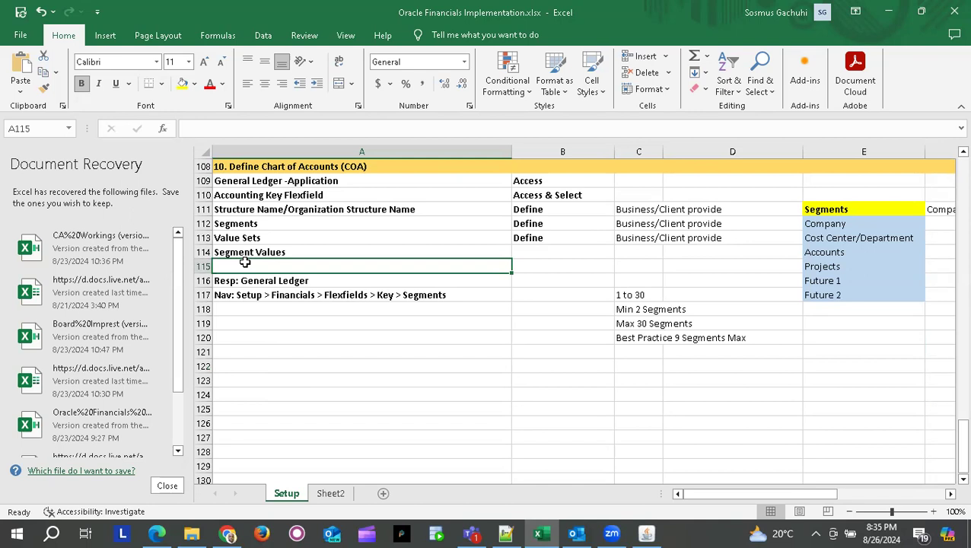
pyautogui.write('Assig')
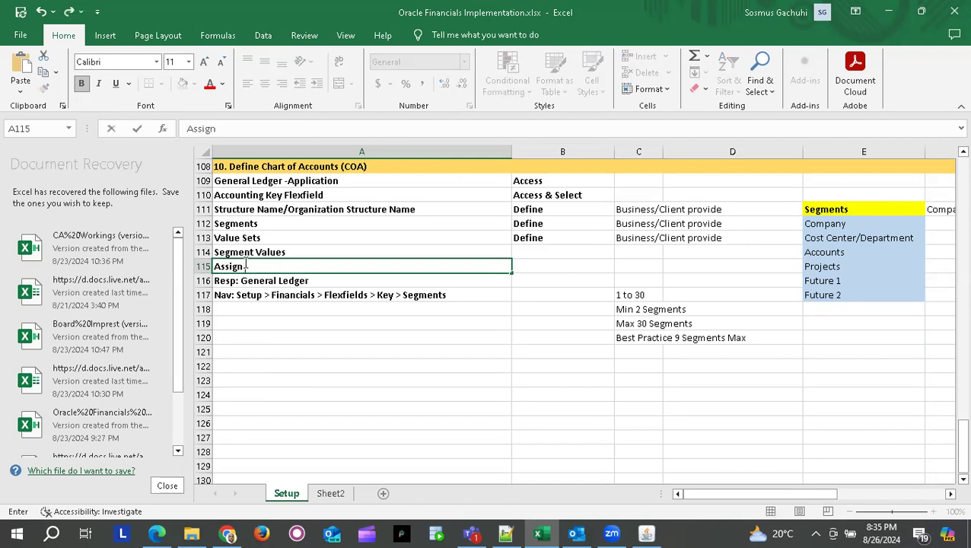
pyautogui.write('n')
pyautogui.press('BackSpace')
pyautogui.press('BackSpace')
pyautogui.press('BackSpace')
pyautogui.press('BackSpace')
pyautogui.press('BackSpace')
pyautogui.press('BackSpace')
# - Select the Value Sets row of the Define Chart of Accounts checklist
pyautogui.scroll(3, 244, 262)
pyautogui.scroll(17, 244, 262)
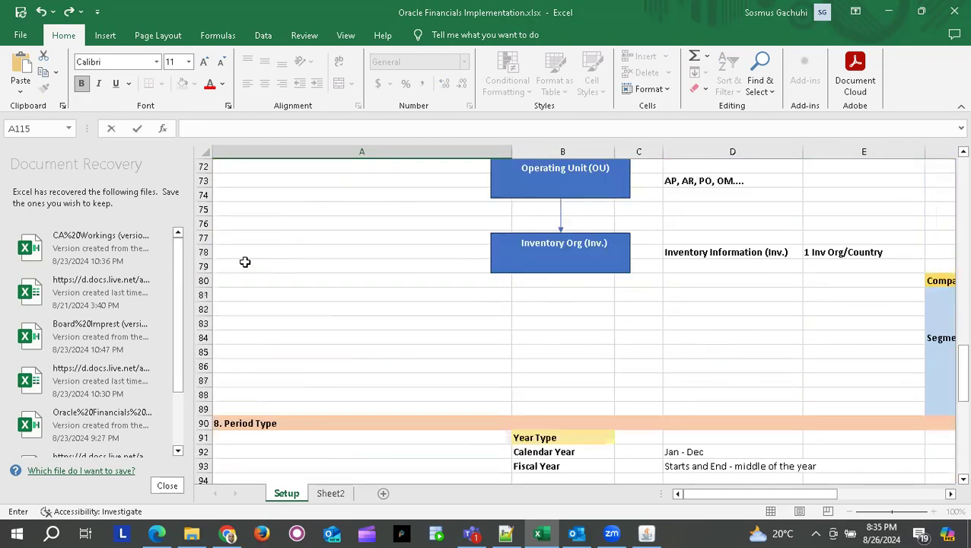
pyautogui.scroll(7, 244, 262)
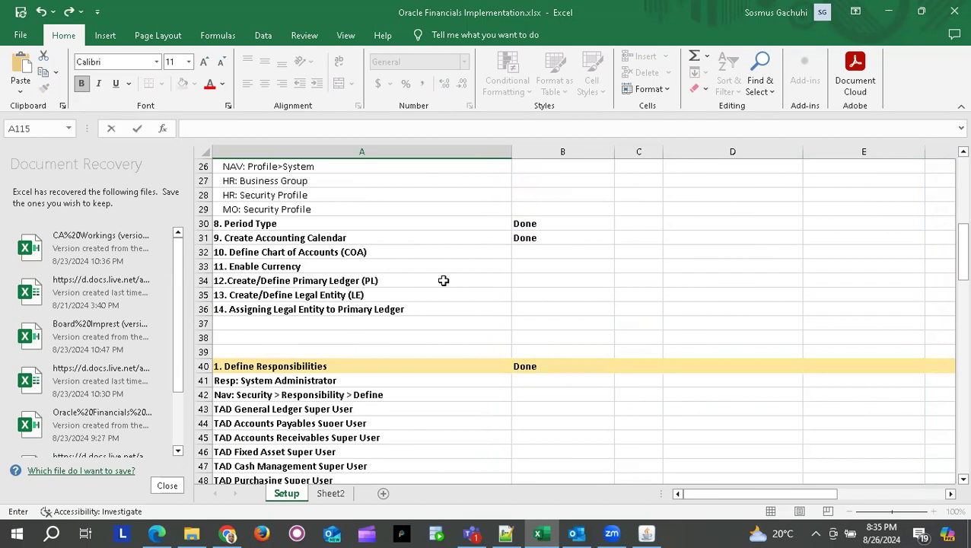
pyautogui.scroll(-19, 339, 366)
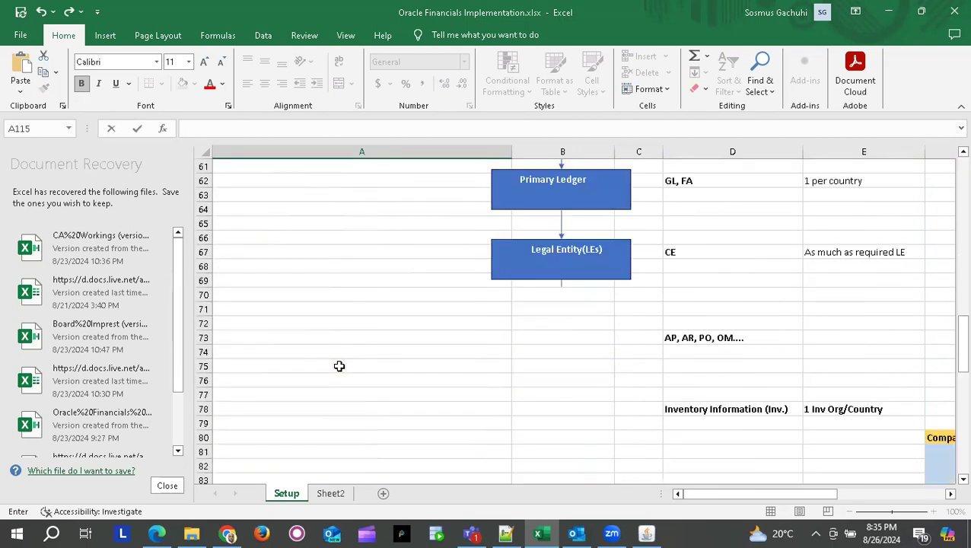
pyautogui.scroll(-8, 339, 365)
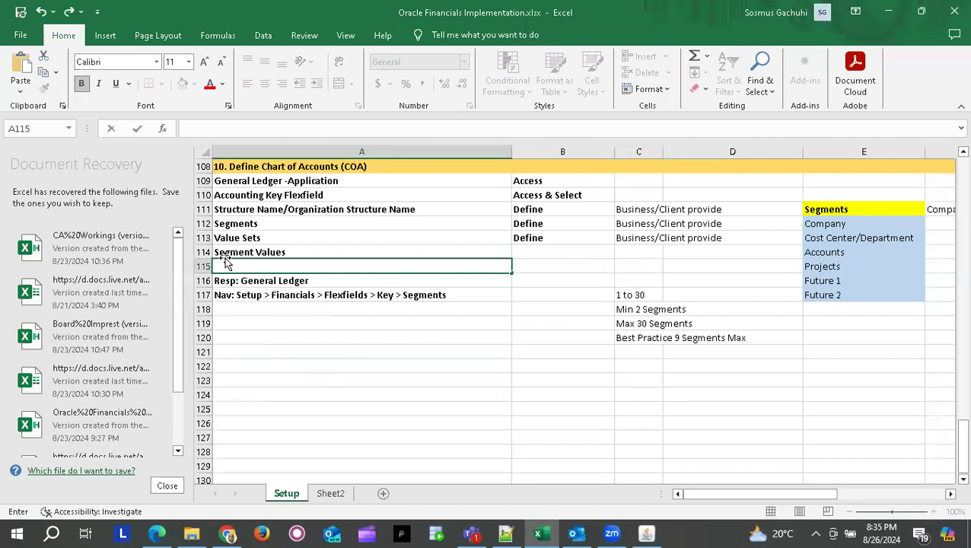
pyautogui.scroll(1, 242, 237)
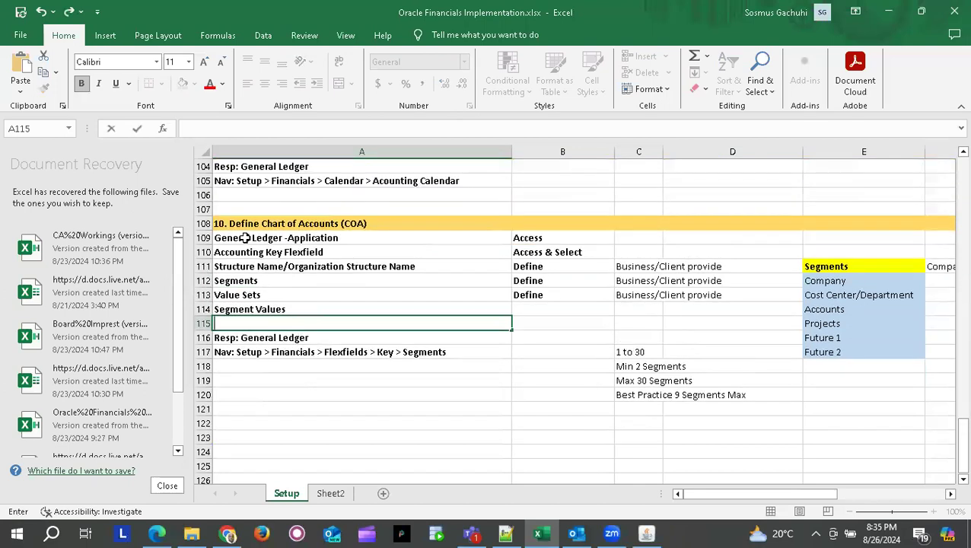
pyautogui.click(245, 294)
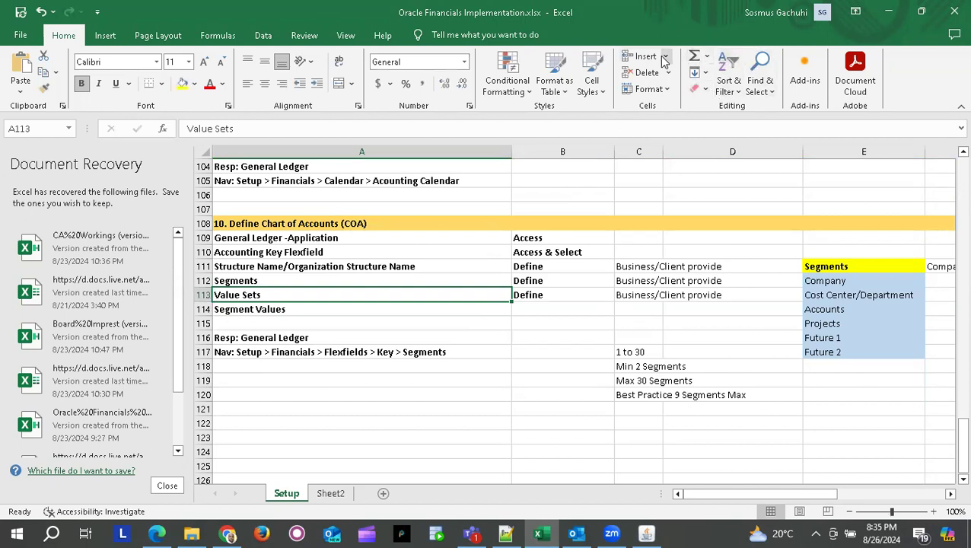
# - Insert a row above Value Sets reading 'Assign Flexfield Qualifiers to Segments'
pyautogui.click(645, 58)
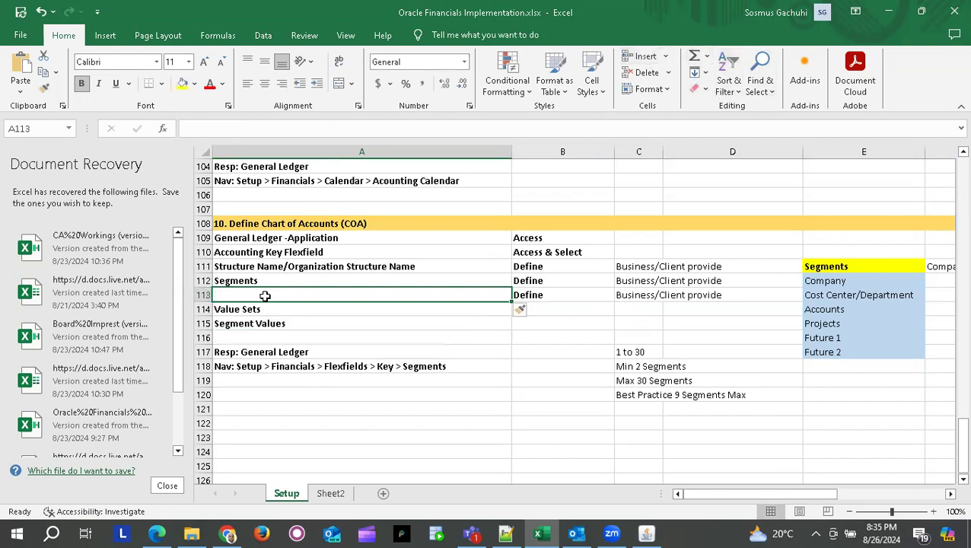
pyautogui.write('Assign')
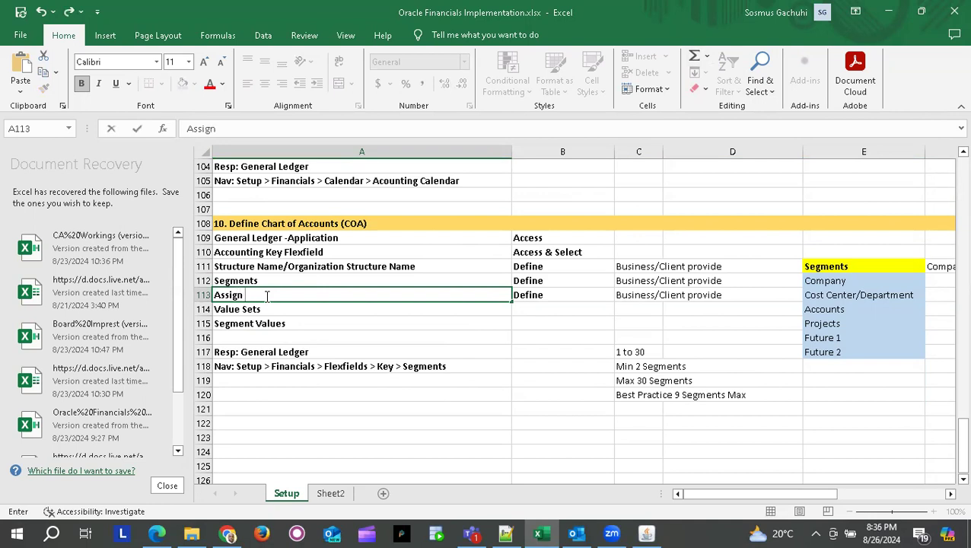
pyautogui.write(' Flexfield Qua')
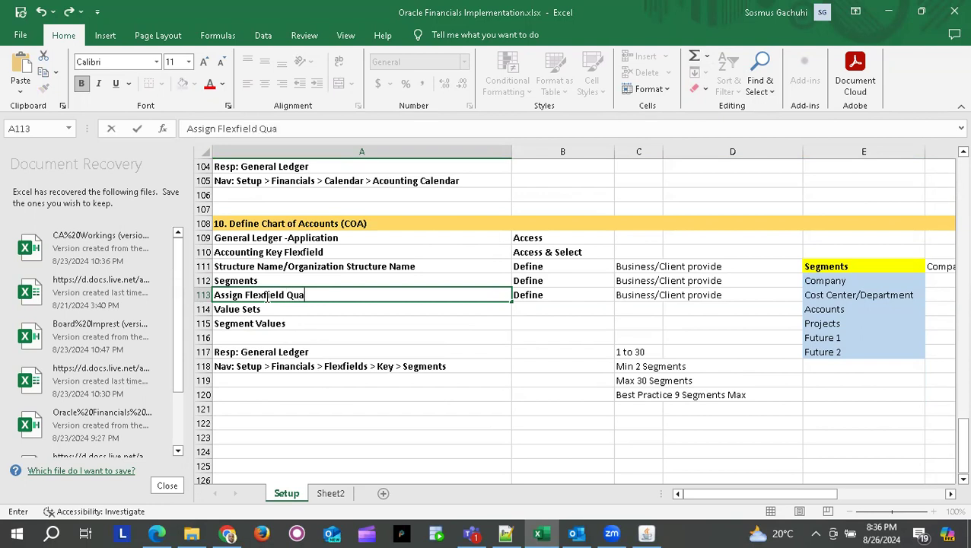
pyautogui.write('lifiers to Segment')
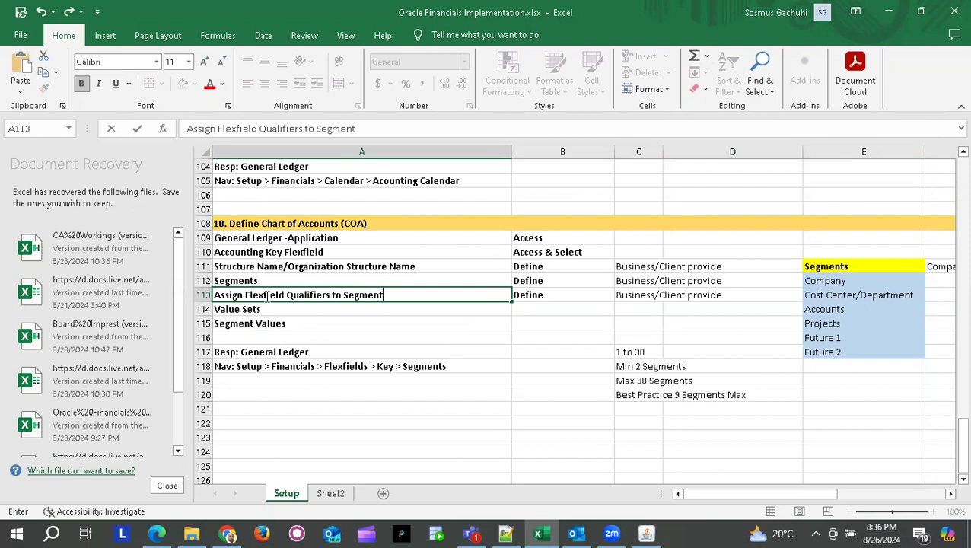
pyautogui.write('s')
pyautogui.press('Return')
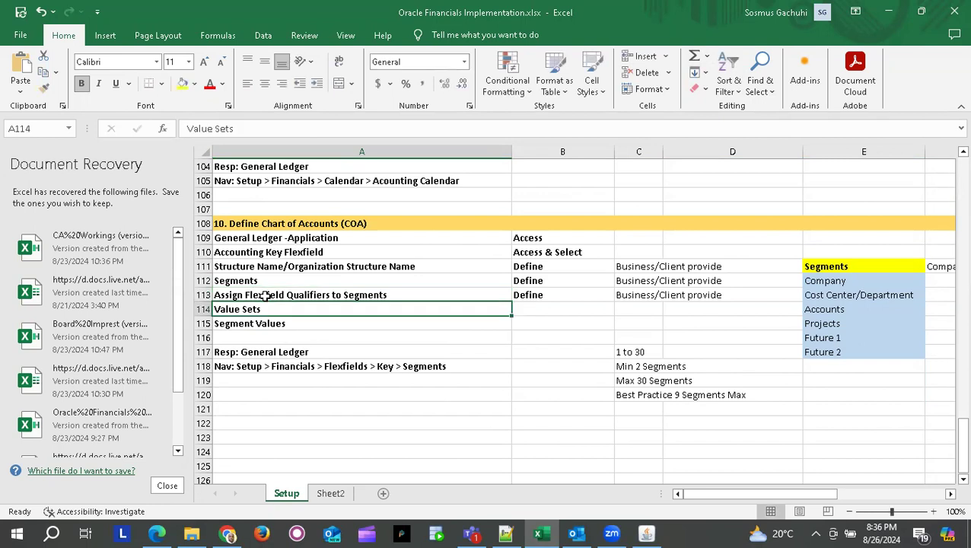
# - Insert a row above Segment Values reading 'Assign Value Sets to Segments'
pyautogui.click(201, 323)
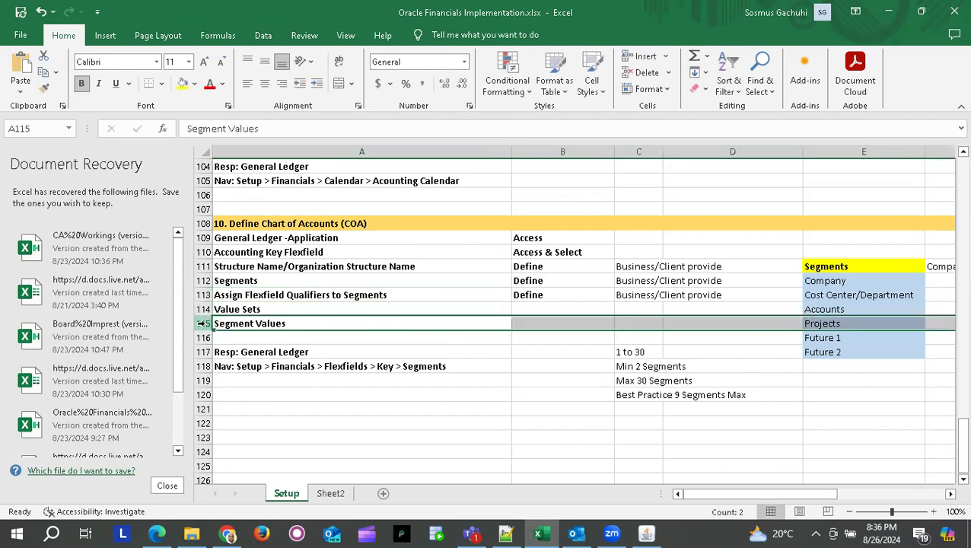
pyautogui.click(646, 56)
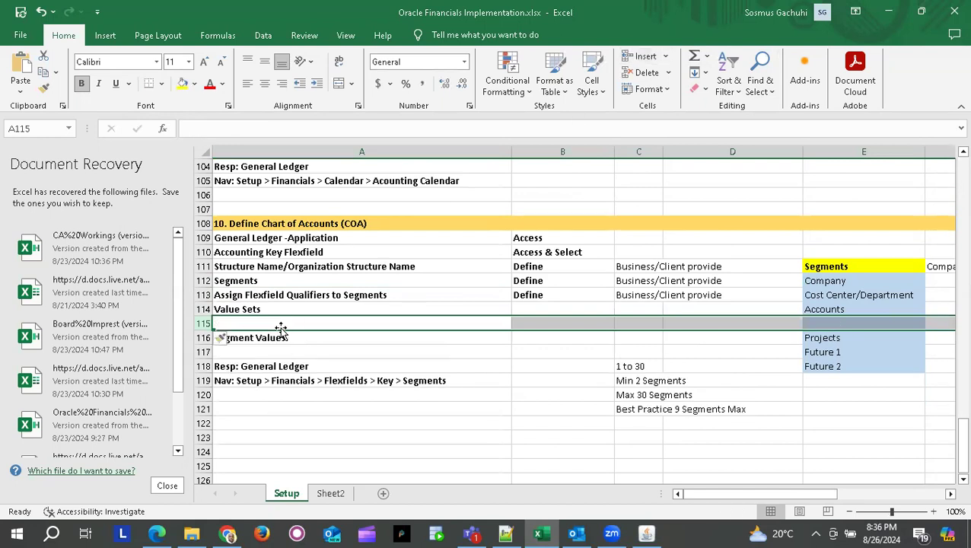
pyautogui.write('As')
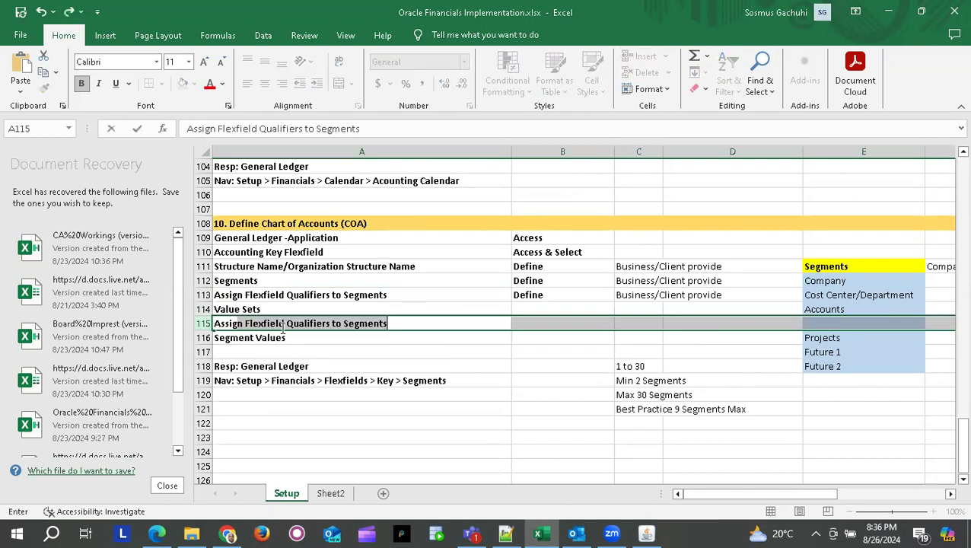
pyautogui.write('sigg')
pyautogui.press('BackSpace')
pyautogui.write('n Value')
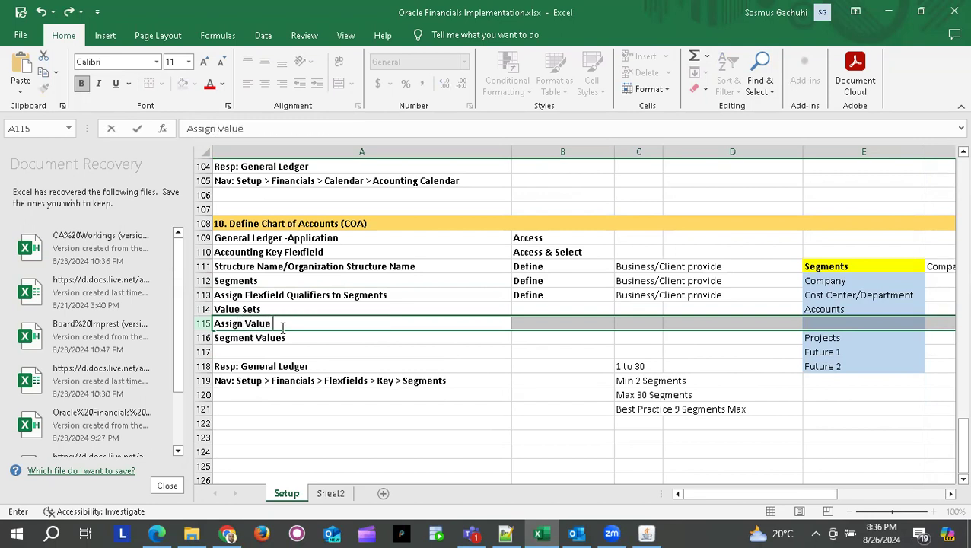
pyautogui.write(' Sets to Segments')
pyautogui.press('Tab')
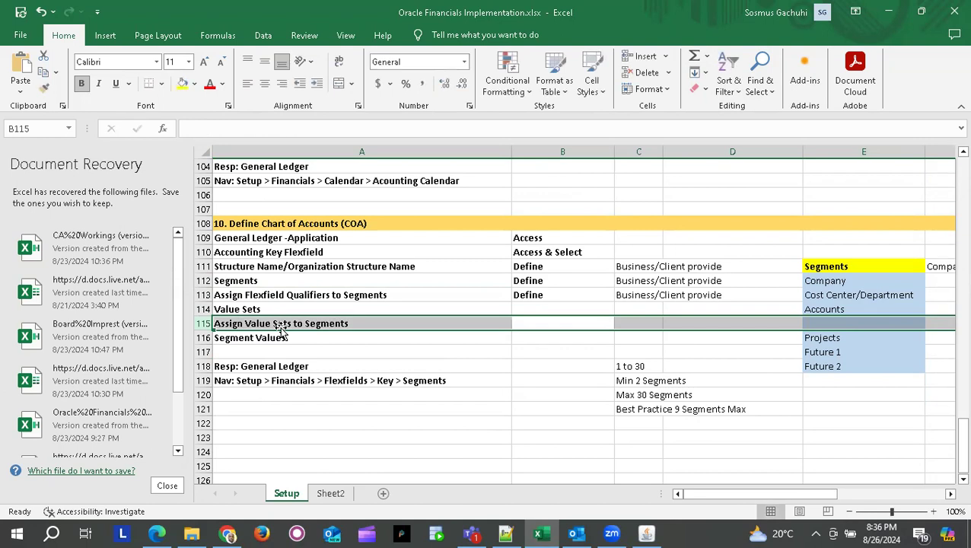
# - Review the new assignment steps against the Segments and Value Sets steps
pyautogui.click(386, 361)
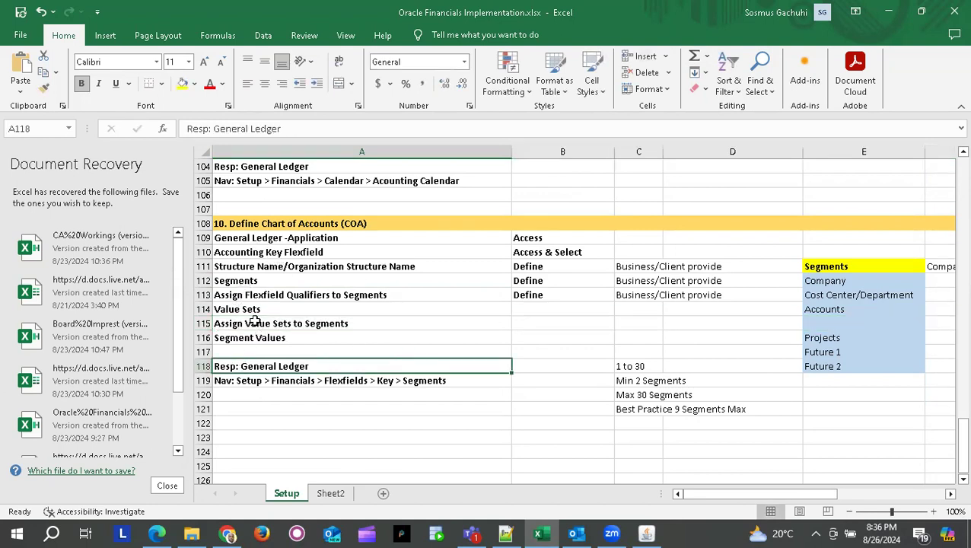
pyautogui.click(279, 323)
pyautogui.click(240, 309)
pyautogui.click(265, 295)
pyautogui.click(236, 278)
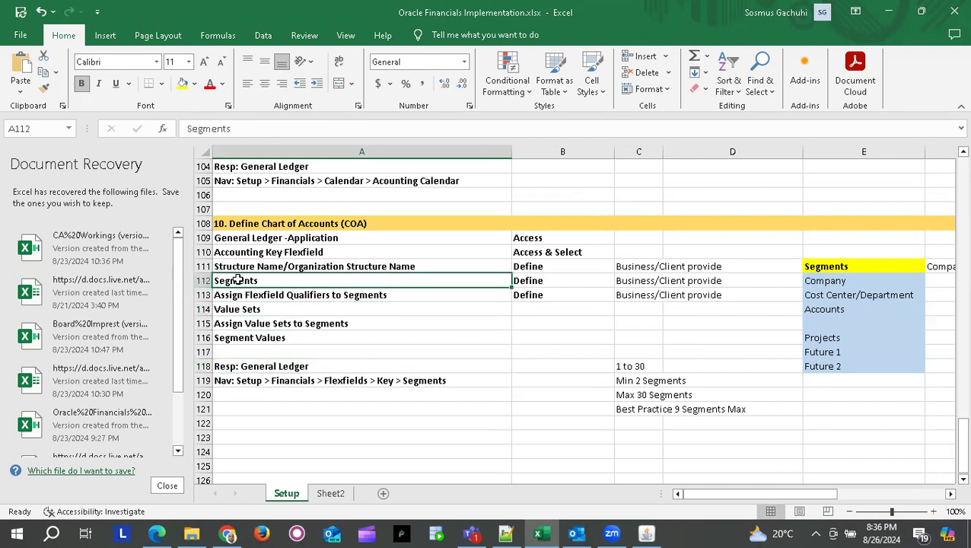
pyautogui.click(304, 324)
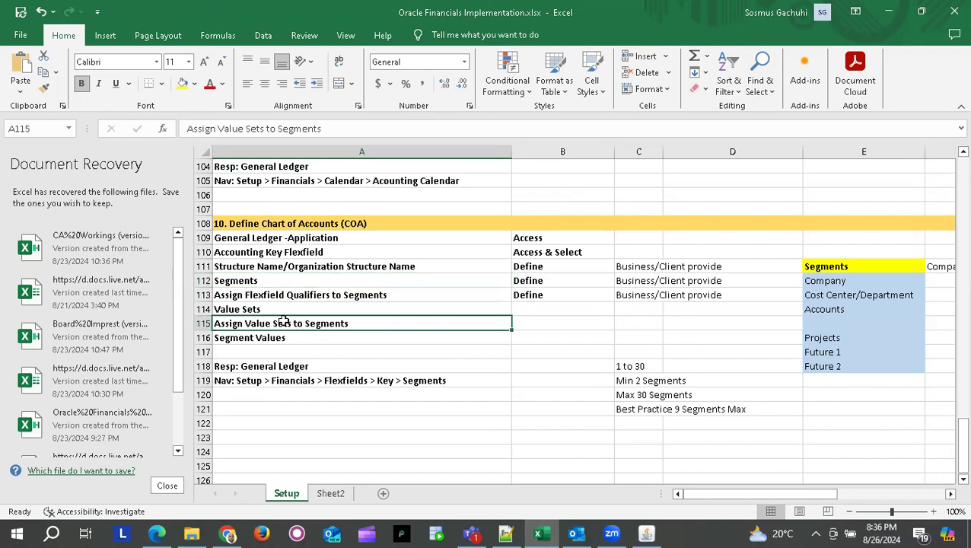
pyautogui.click(242, 280)
pyautogui.click(252, 311)
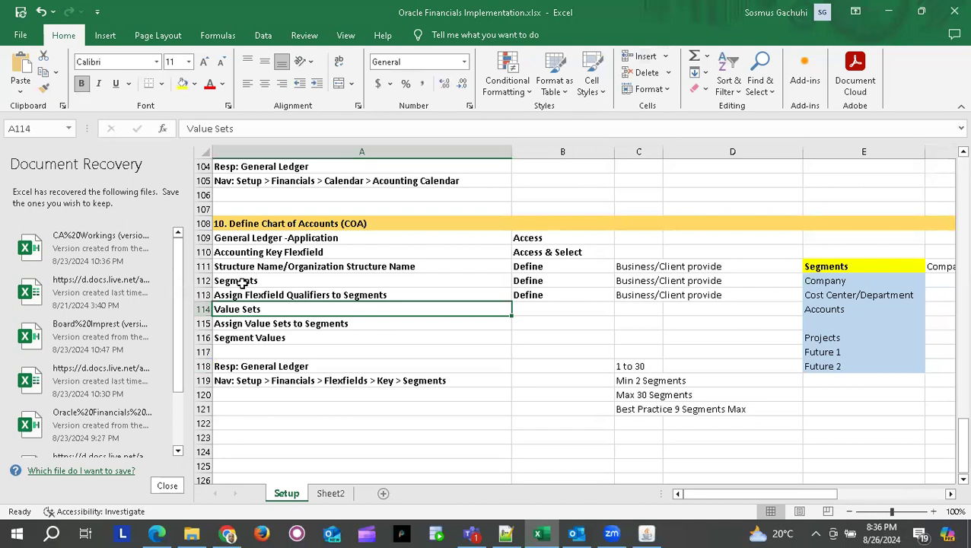
pyautogui.click(538, 305)
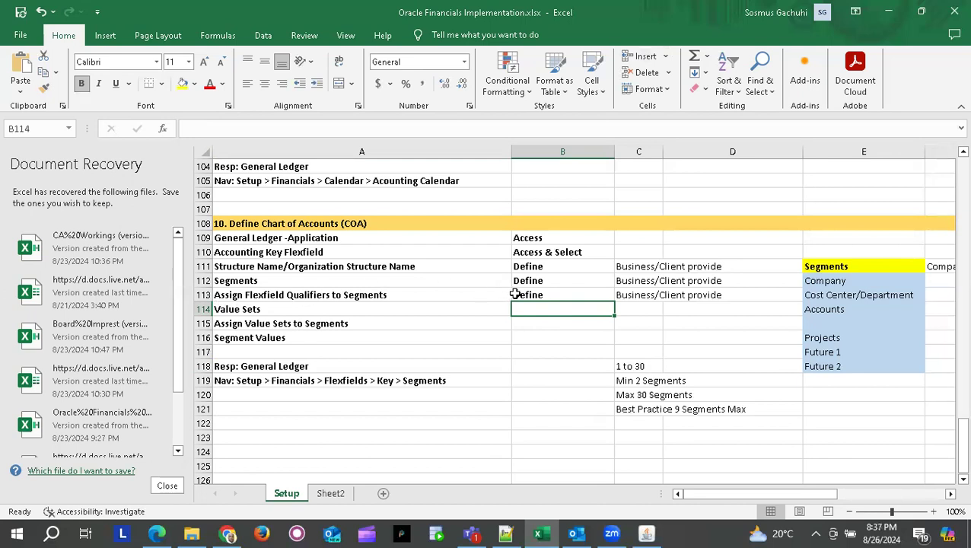
# - Append '(Select)' to the Assign Flexfield Qualifiers to Segments step name
pyautogui.doubleClick(403, 294)
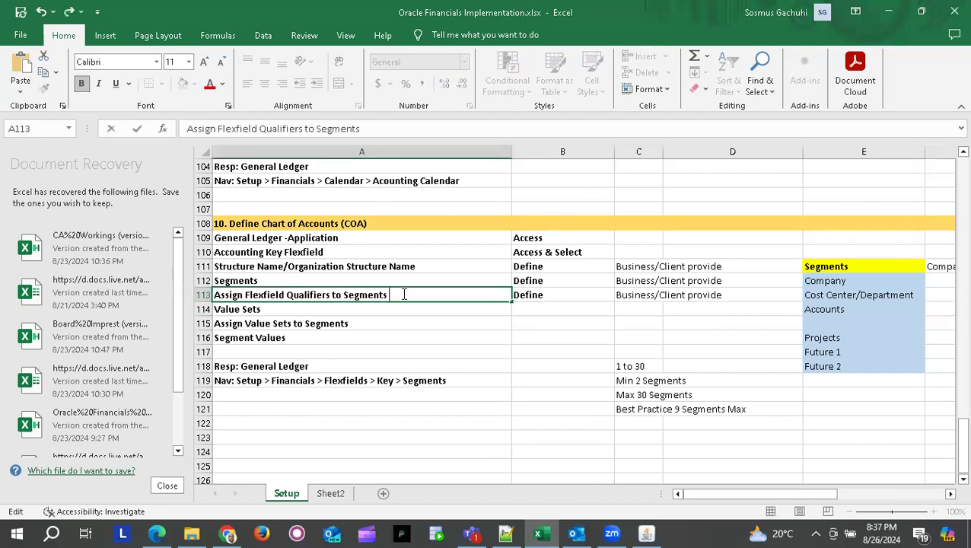
pyautogui.write('(Select)')
pyautogui.press('Return')
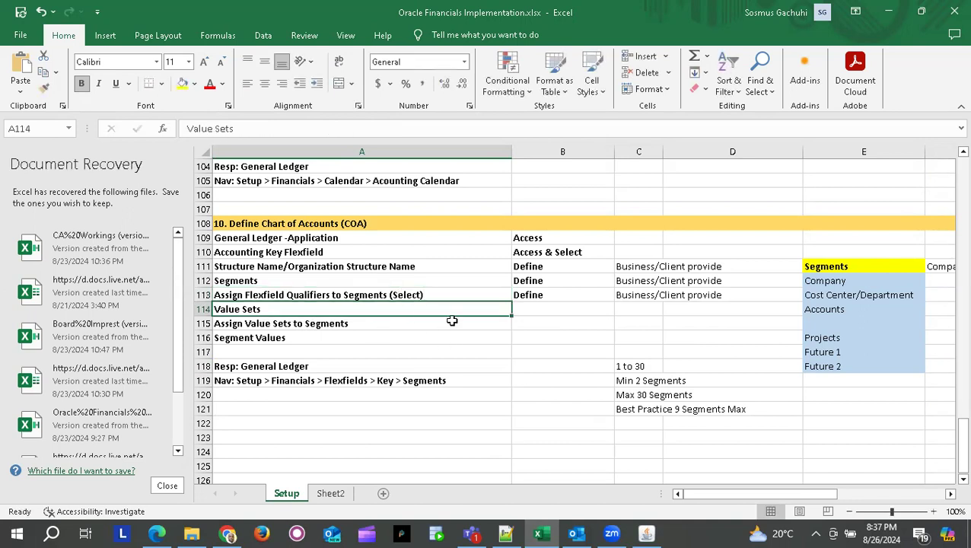
# - Enter the statuses Select, Define, Select, Define in B113:B116
pyautogui.click(531, 297)
pyautogui.write('Selec')
pyautogui.press('Return')
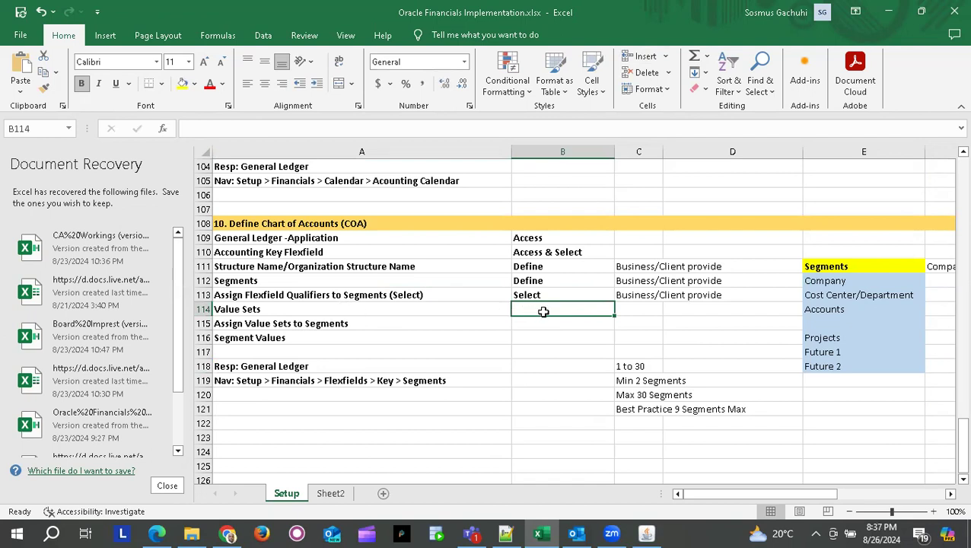
pyautogui.write('De')
pyautogui.press('Return')
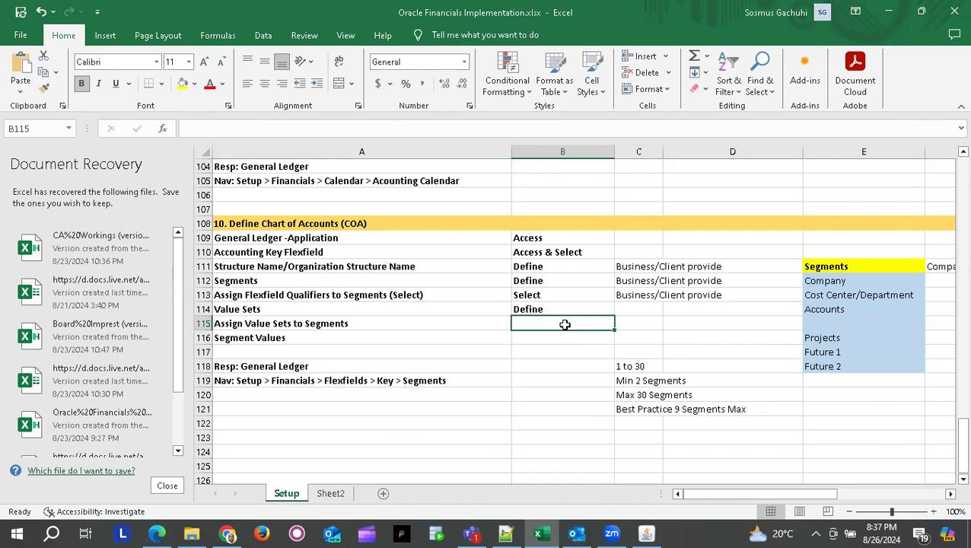
pyautogui.write('select')
pyautogui.press('Return')
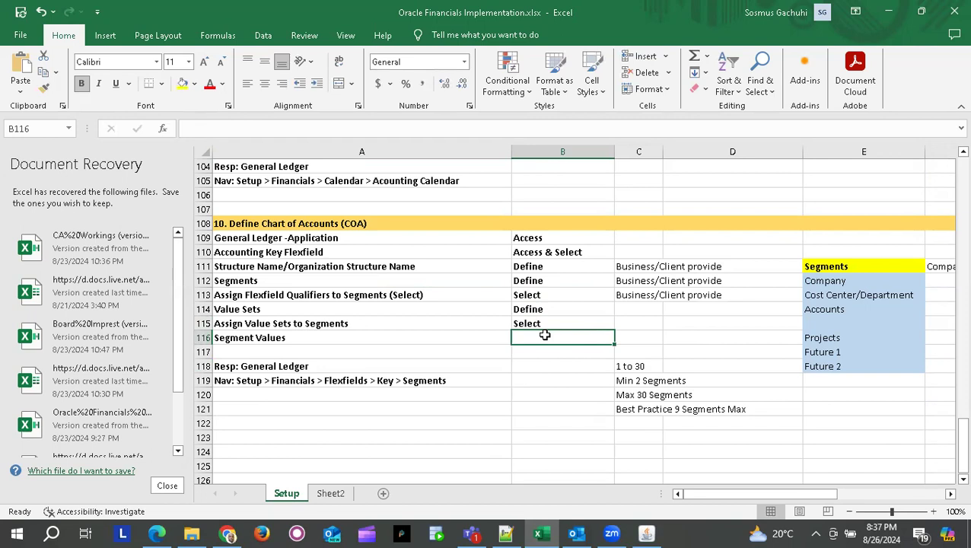
pyautogui.write('d')
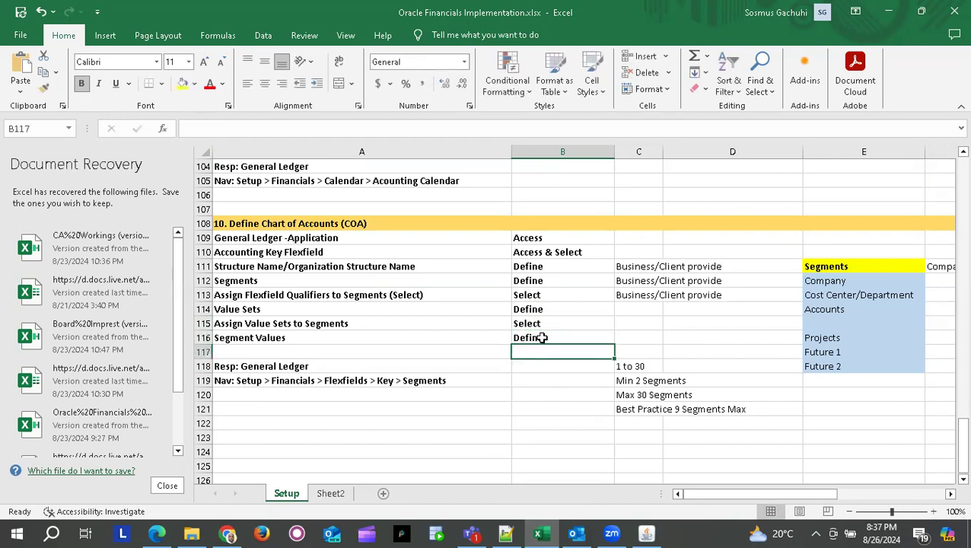
pyautogui.click(482, 410)
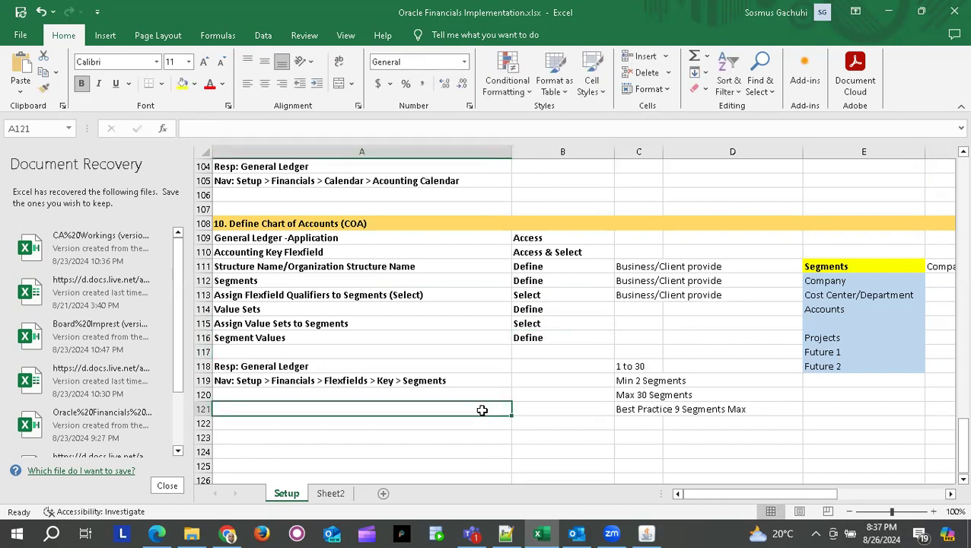
# - Enter 'Assigning Segment Qualifiers to Segment Values' in checklist cell A117
pyautogui.click(249, 352)
pyautogui.write('A')
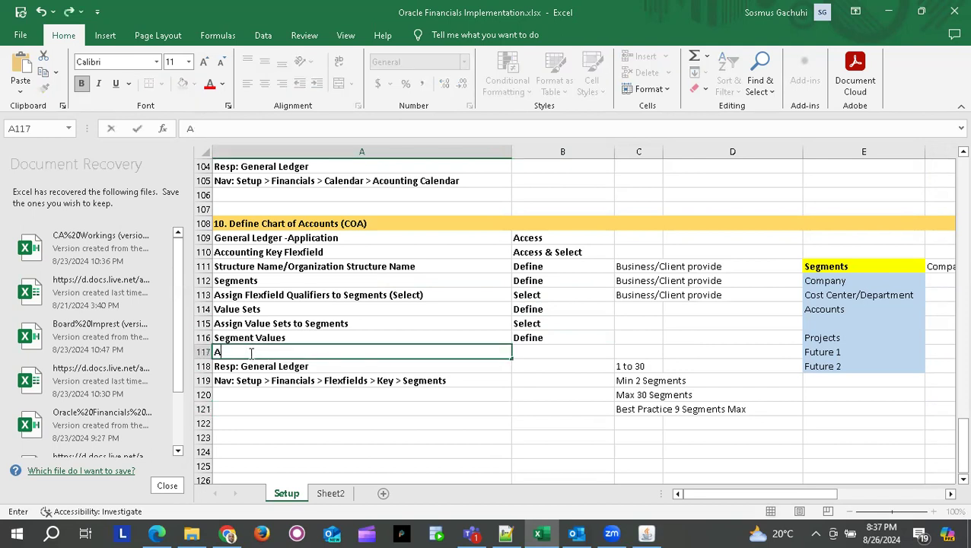
pyautogui.write('ssignning')
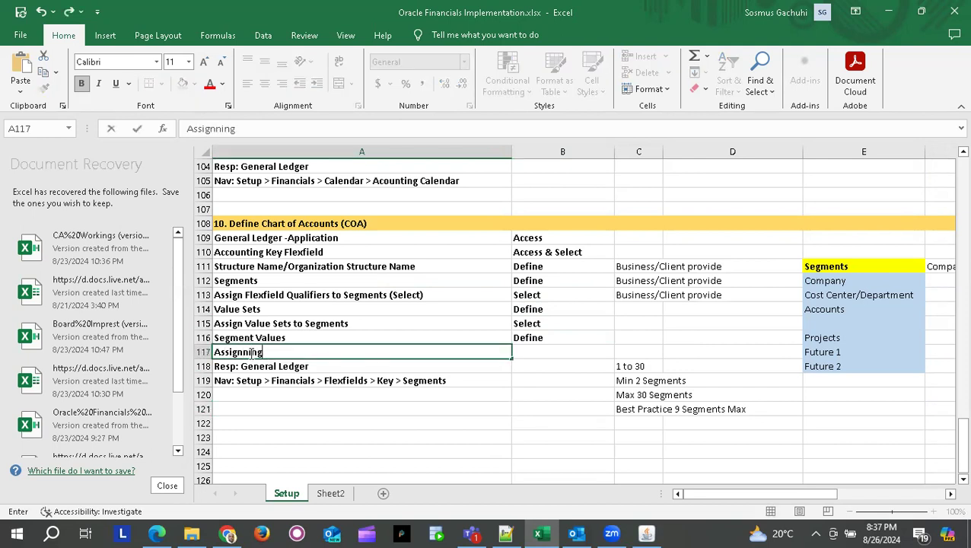
pyautogui.press('BackSpace')
pyautogui.press('BackSpace')
pyautogui.press('BackSpace')
pyautogui.press('BackSpace')
pyautogui.write('ing Segment Qualifie')
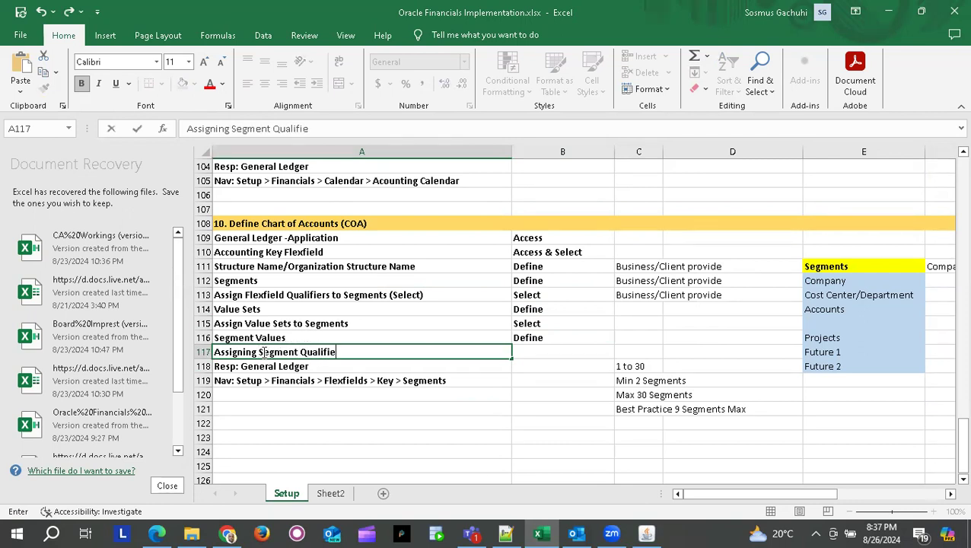
pyautogui.write('rs to ')
pyautogui.write('Segm')
pyautogui.write('en')
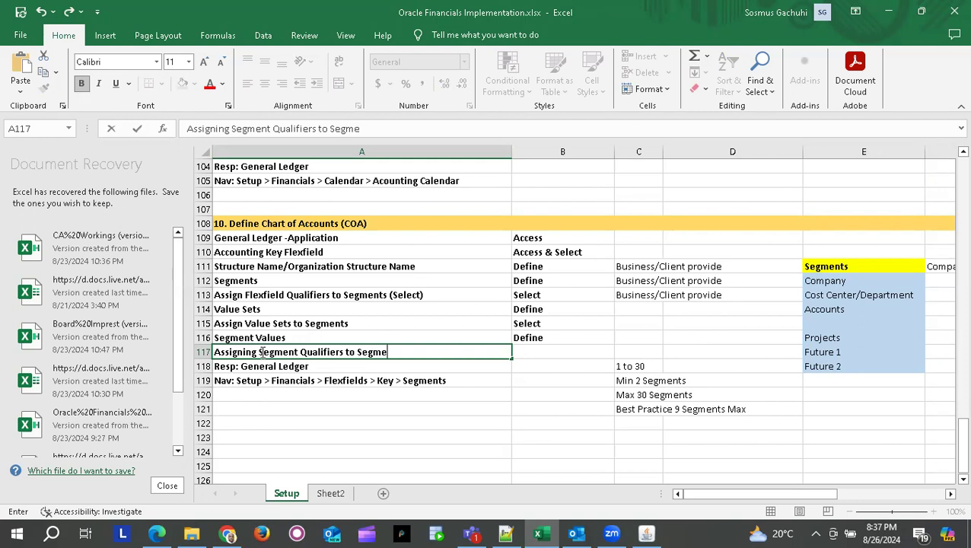
pyautogui.write('t Values')
pyautogui.press('Return')
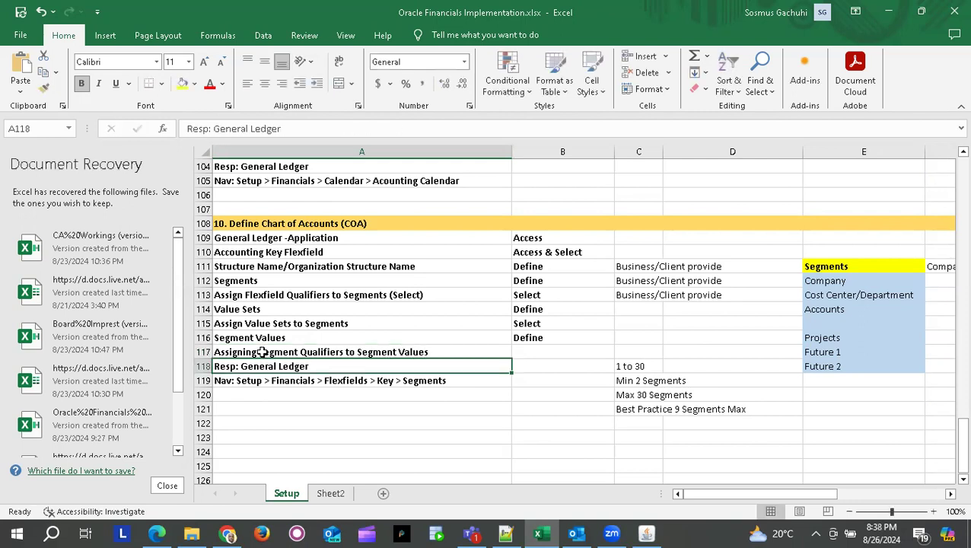
pyautogui.click(455, 451)
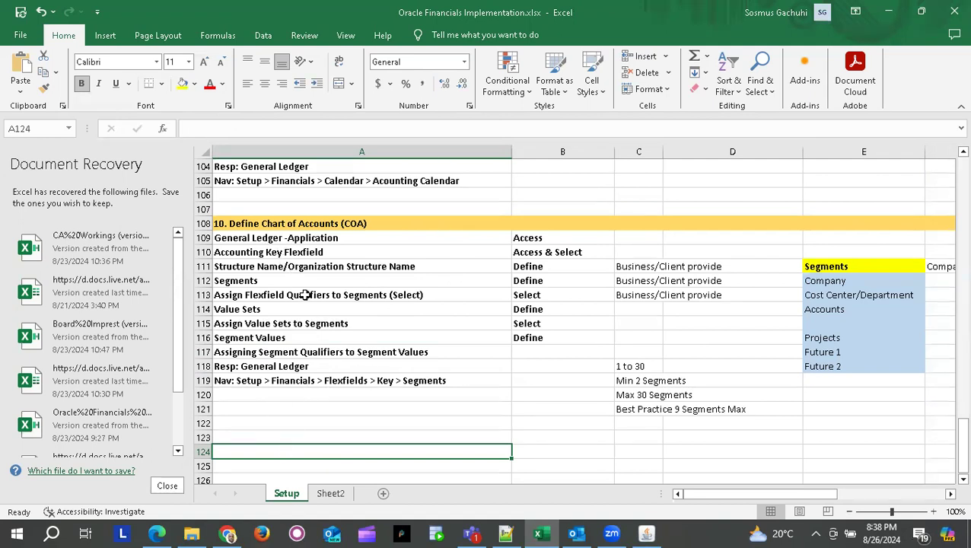
pyautogui.hotkey('alt', 'Tab')
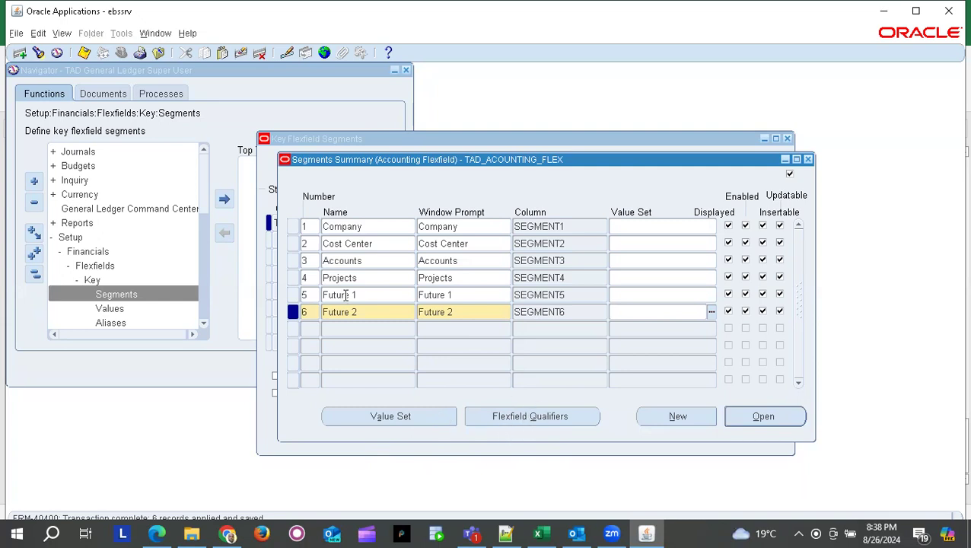
# - Select the Company segment and show its flexfield qualifiers, from Cost Center to Secondary Tracking
pyautogui.click(352, 227)
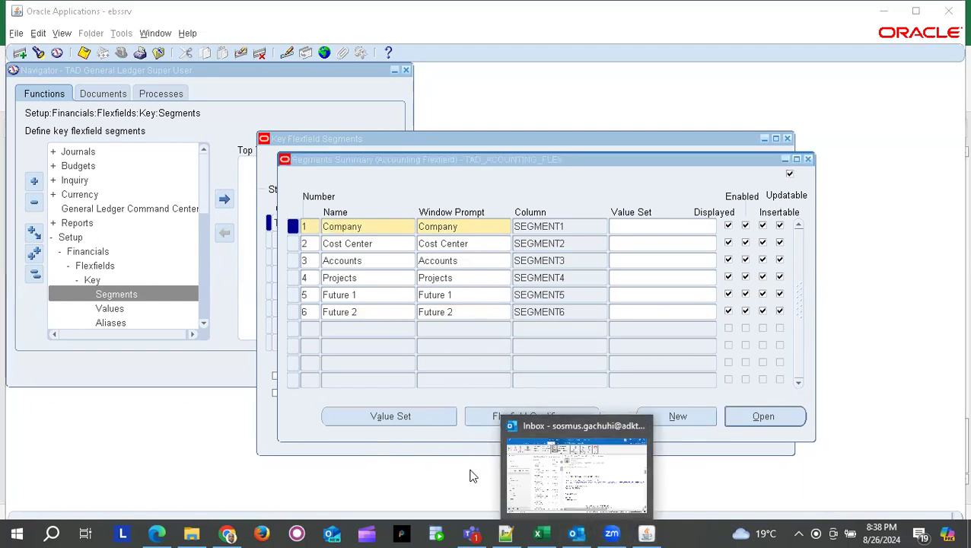
pyautogui.click(531, 417)
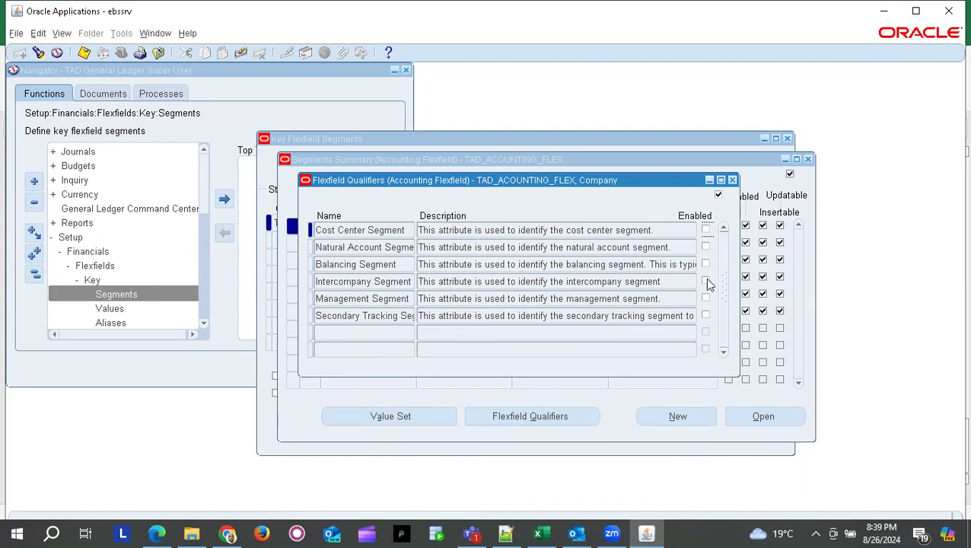
# - Enable and save the Balancing Segment qualifier for the Company segment
pyautogui.moveTo(416, 180); pyautogui.dragTo(518, 181)
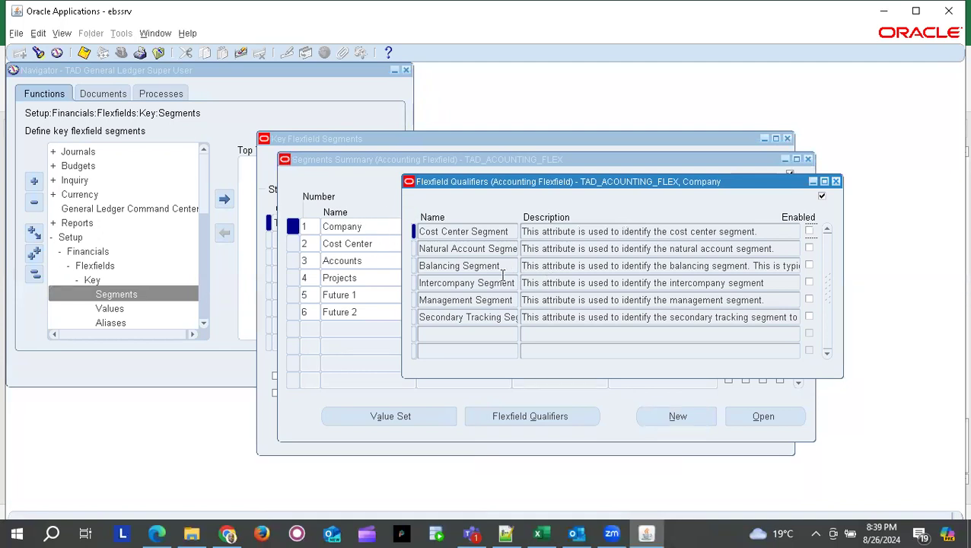
pyautogui.click(808, 264)
pyautogui.click(84, 54)
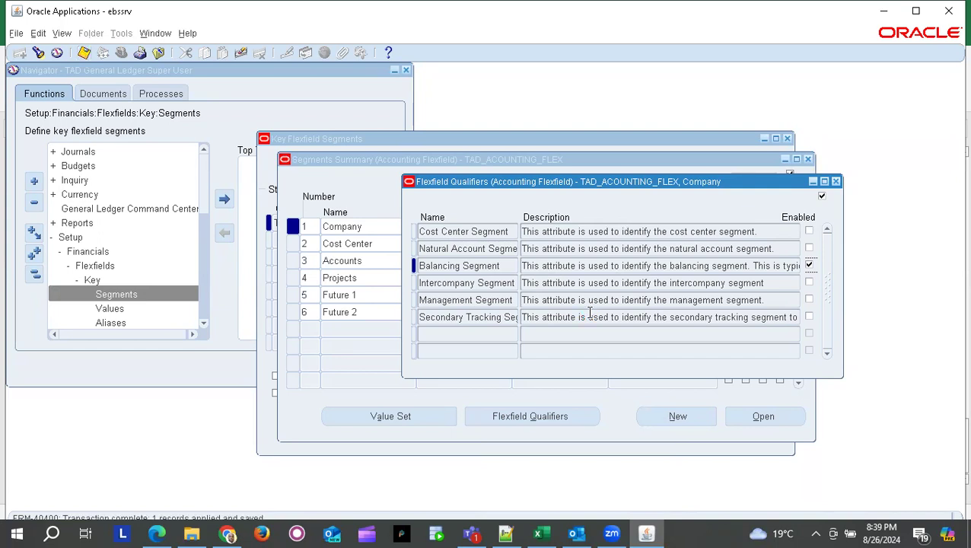
pyautogui.click(836, 182)
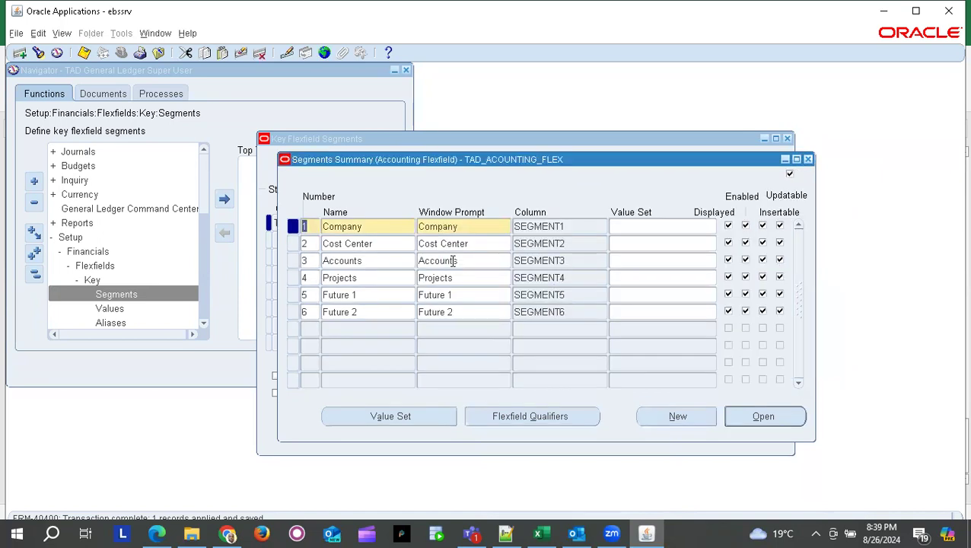
# - Enable and save the Cost Center Segment qualifier for the Cost Center segment
pyautogui.click(318, 244)
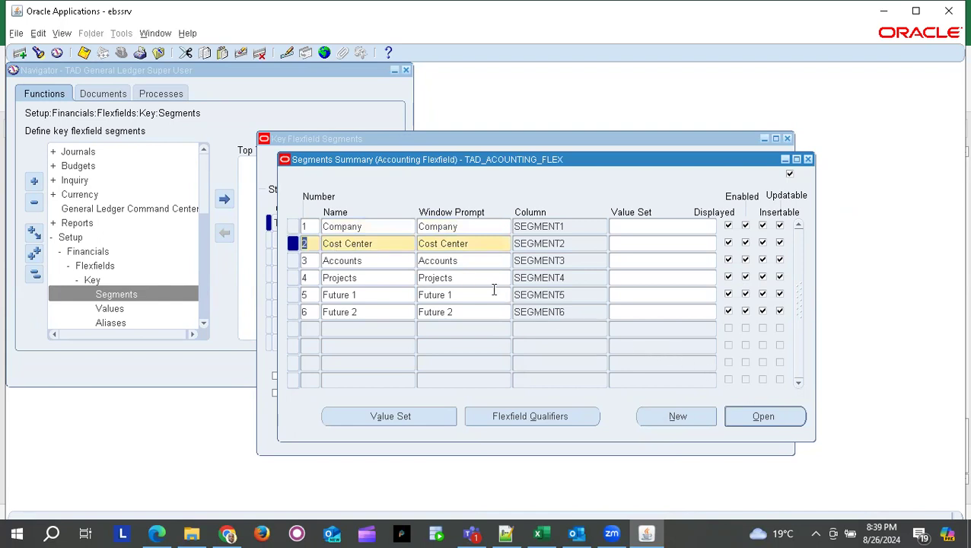
pyautogui.click(541, 416)
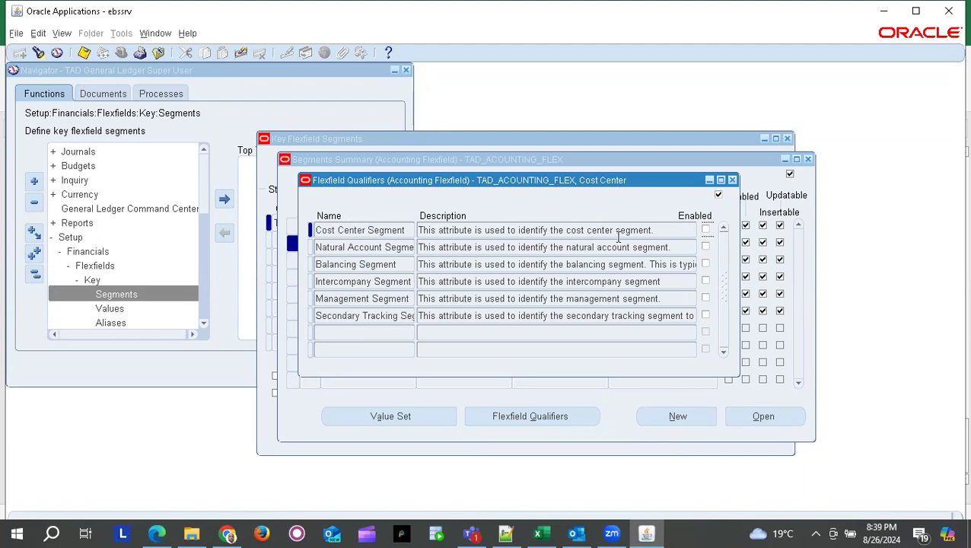
pyautogui.click(706, 231)
pyautogui.click(84, 52)
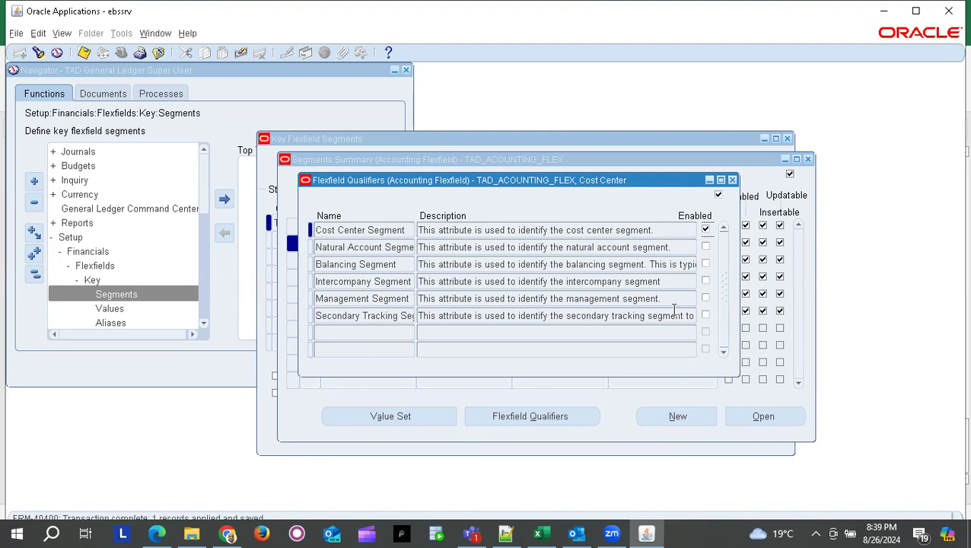
pyautogui.click(732, 180)
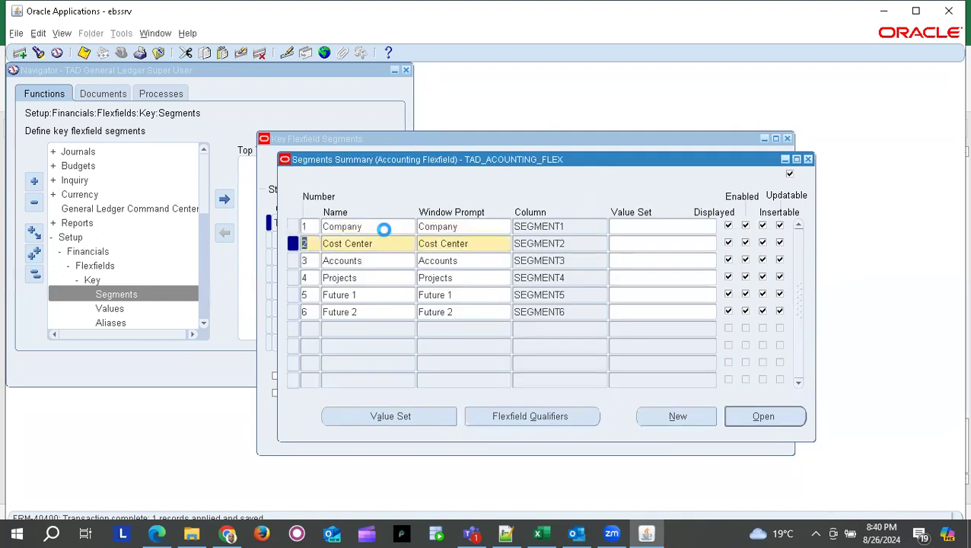
pyautogui.click(311, 261)
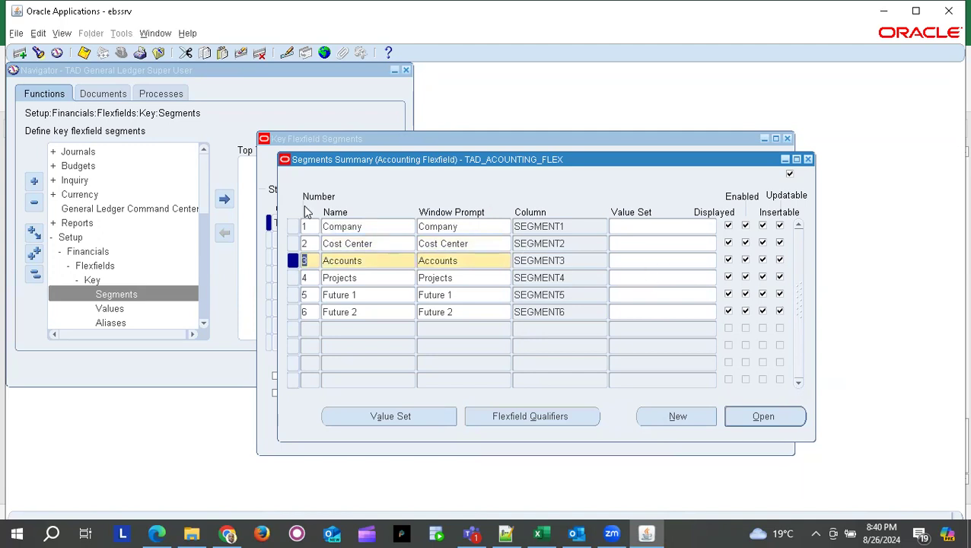
# - Enable and save Natural Account Segment for Accounts, then recheck Company's qualifiers
pyautogui.click(524, 417)
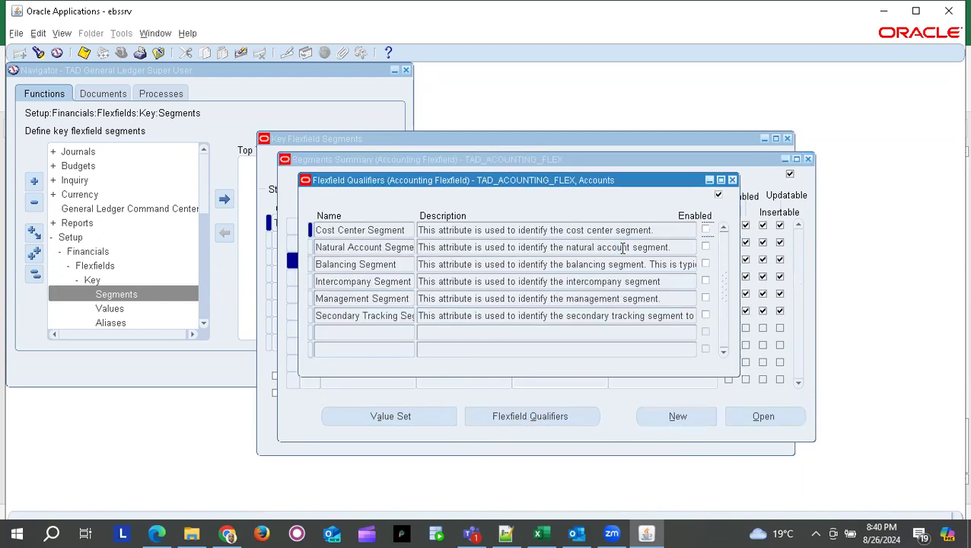
pyautogui.click(343, 247)
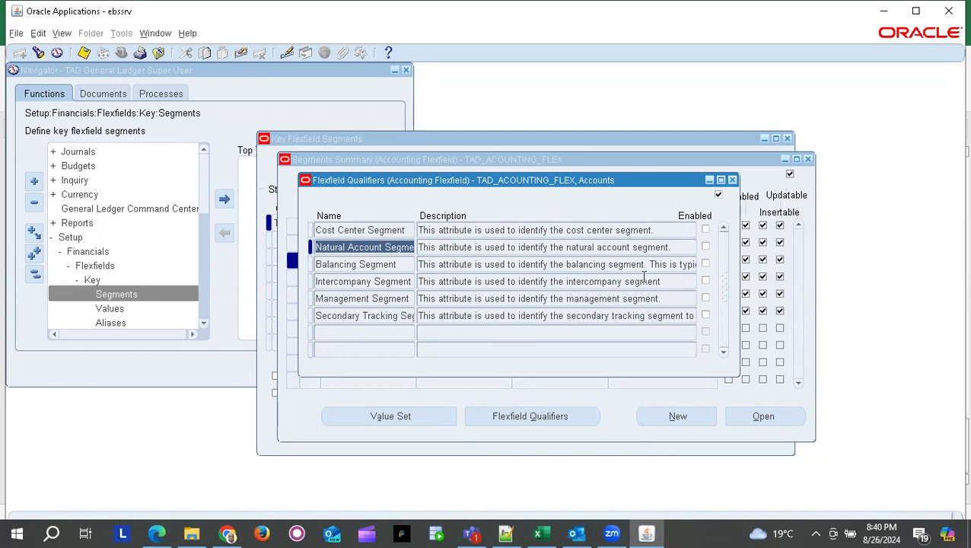
pyautogui.click(706, 248)
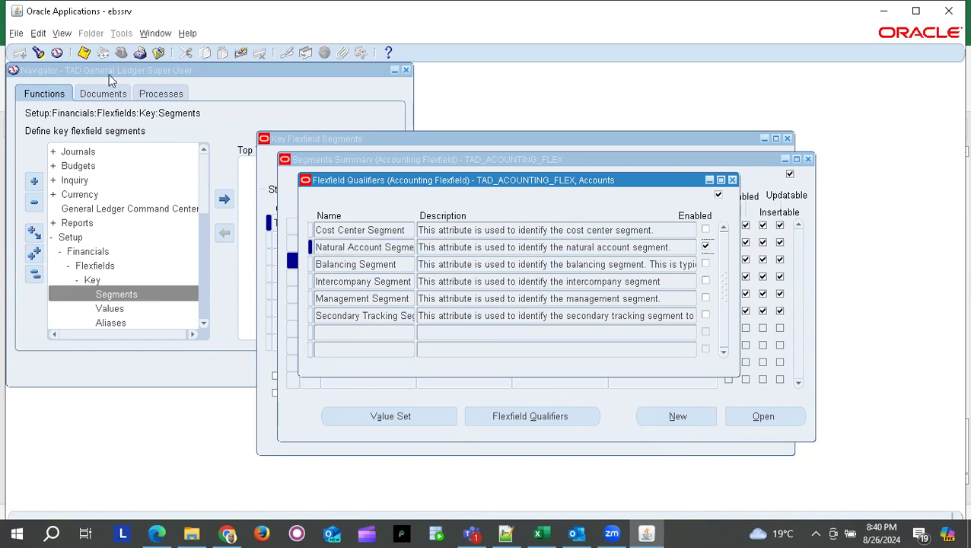
pyautogui.click(84, 52)
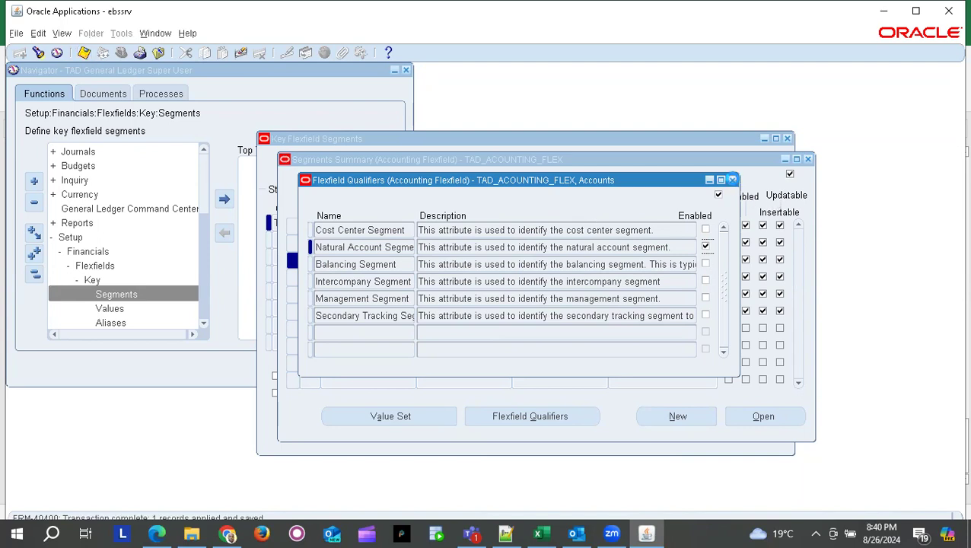
pyautogui.click(731, 180)
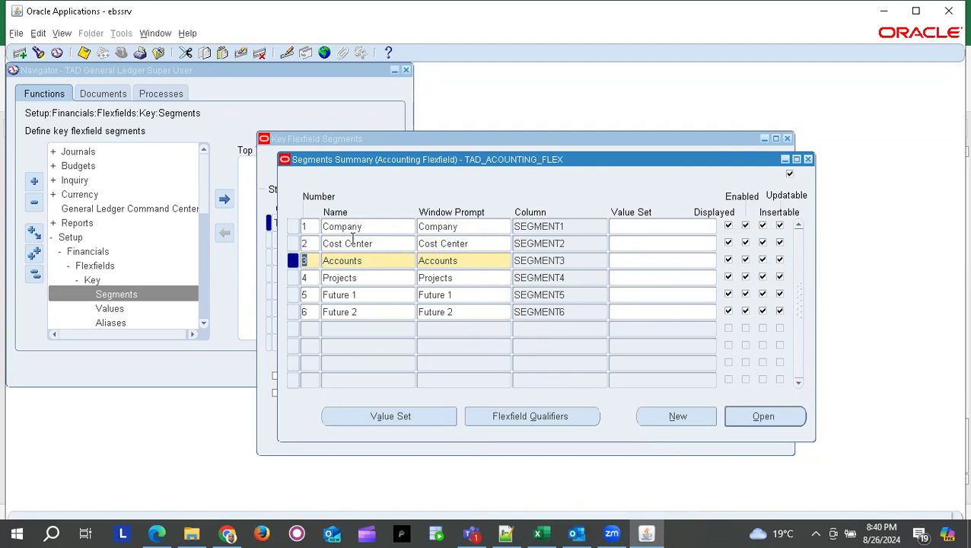
pyautogui.click(311, 226)
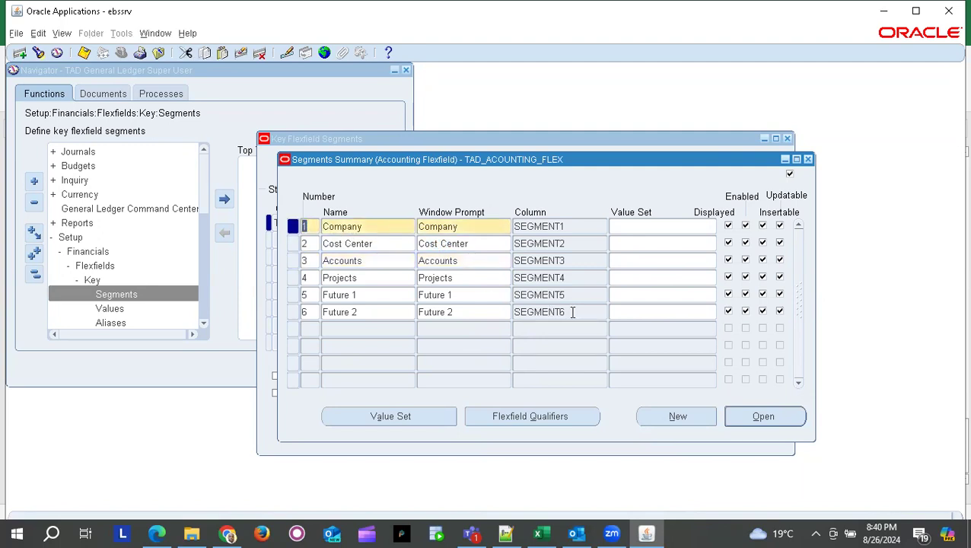
pyautogui.click(521, 418)
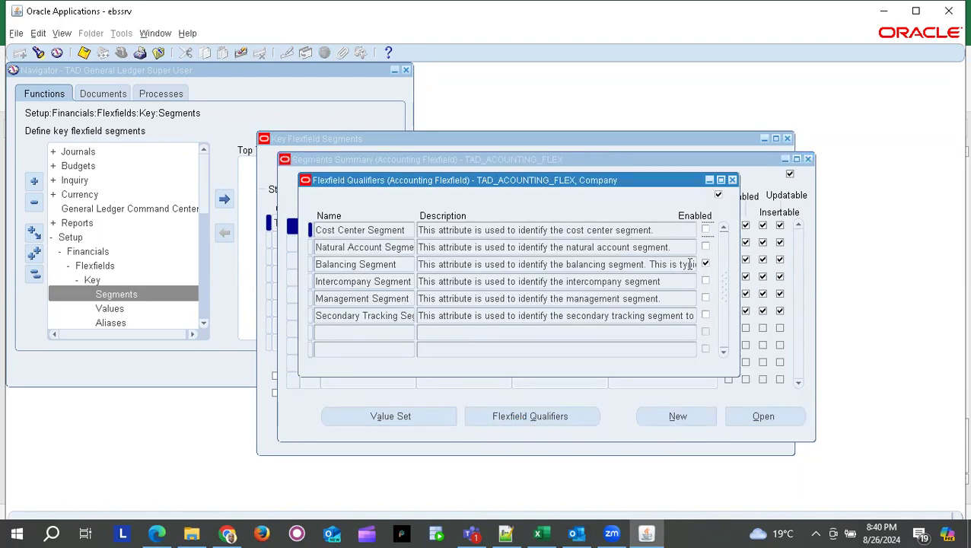
pyautogui.click(733, 181)
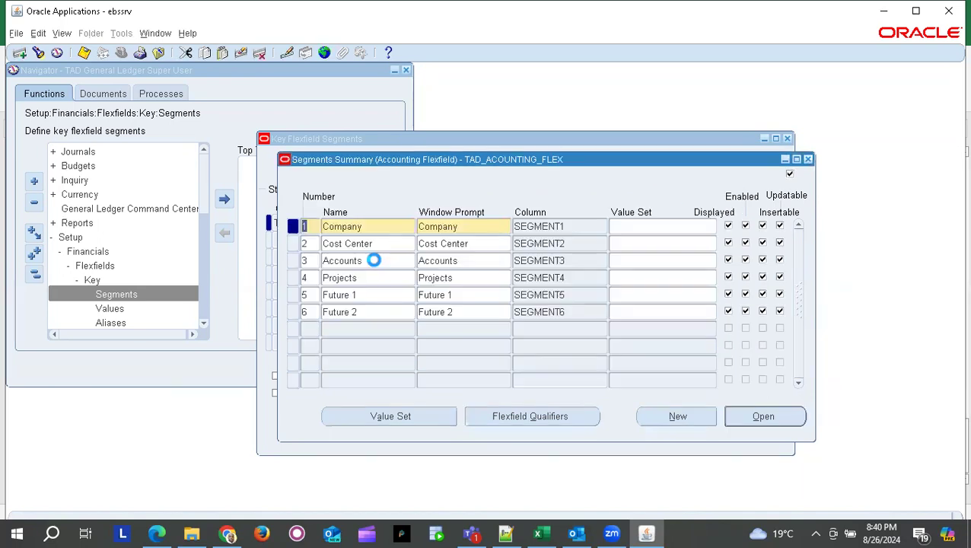
pyautogui.click(319, 243)
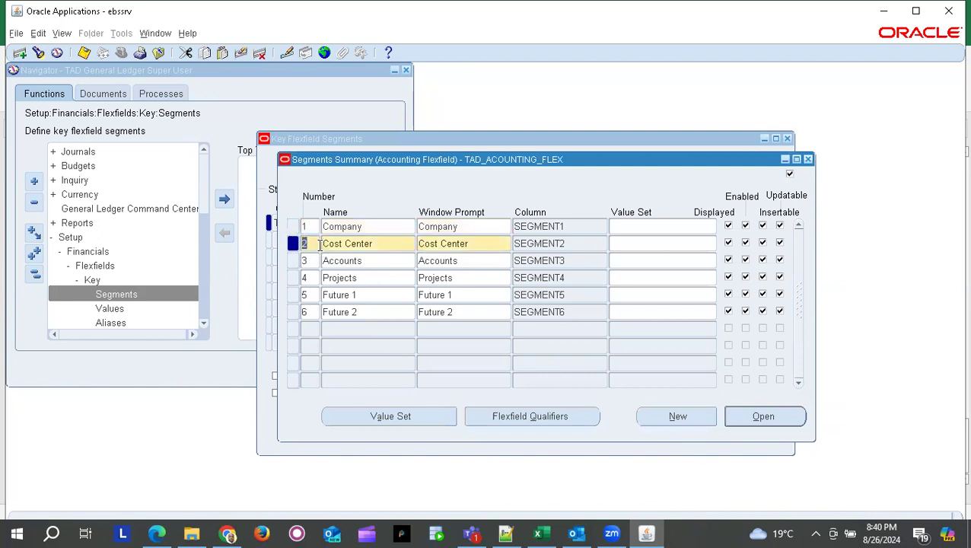
pyautogui.click(522, 416)
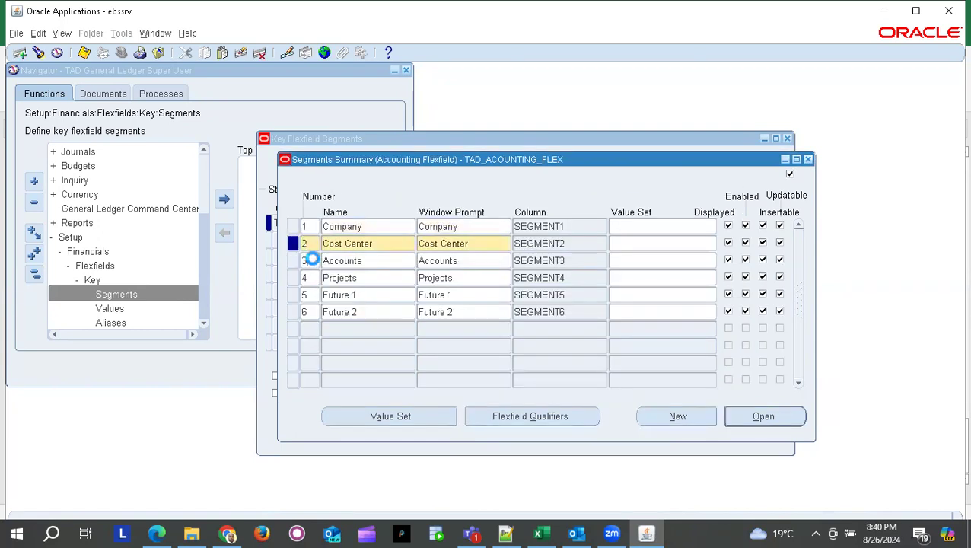
pyautogui.click(312, 260)
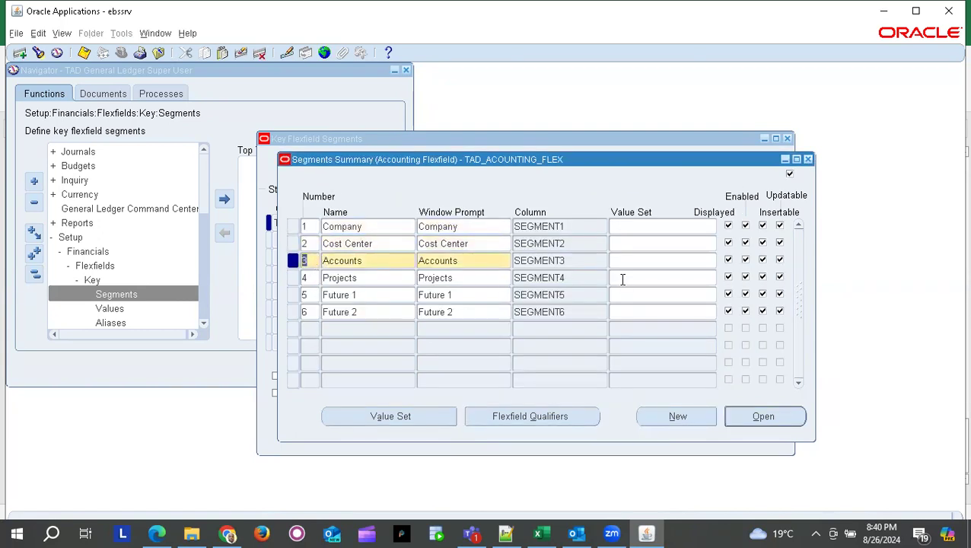
pyautogui.click(542, 421)
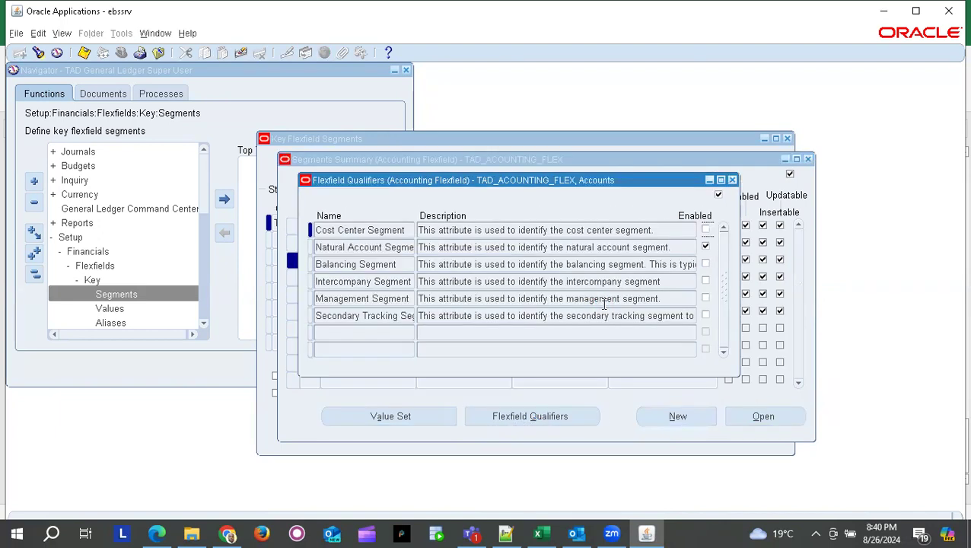
pyautogui.click(335, 247)
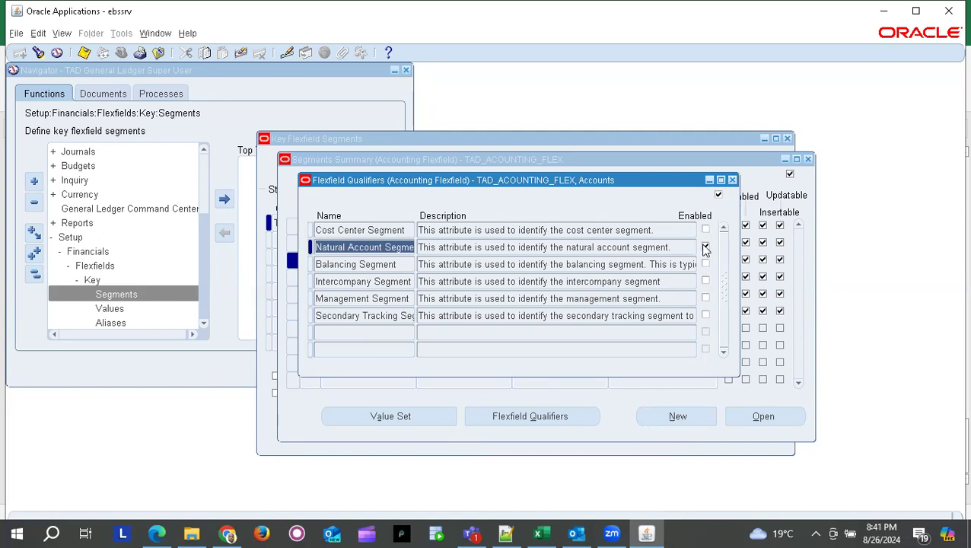
pyautogui.click(732, 181)
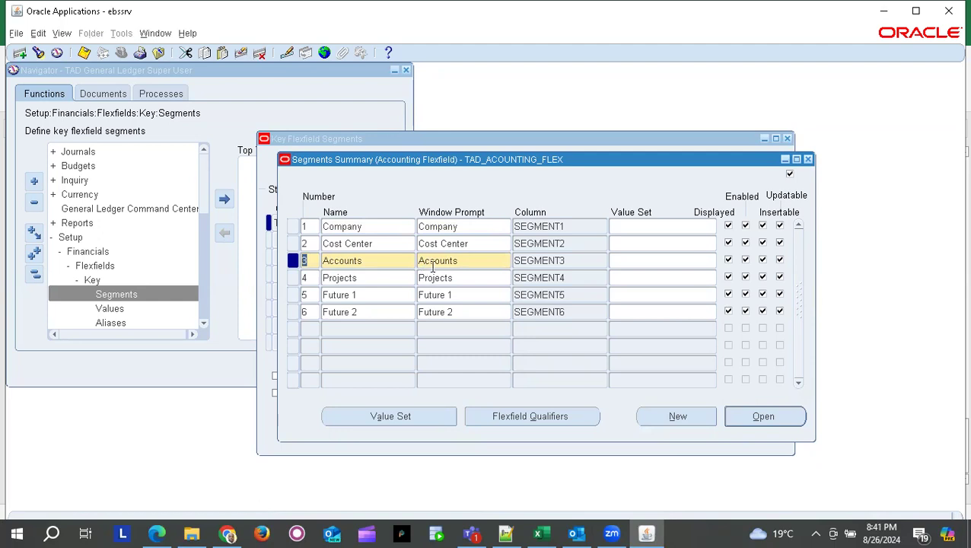
pyautogui.click(525, 417)
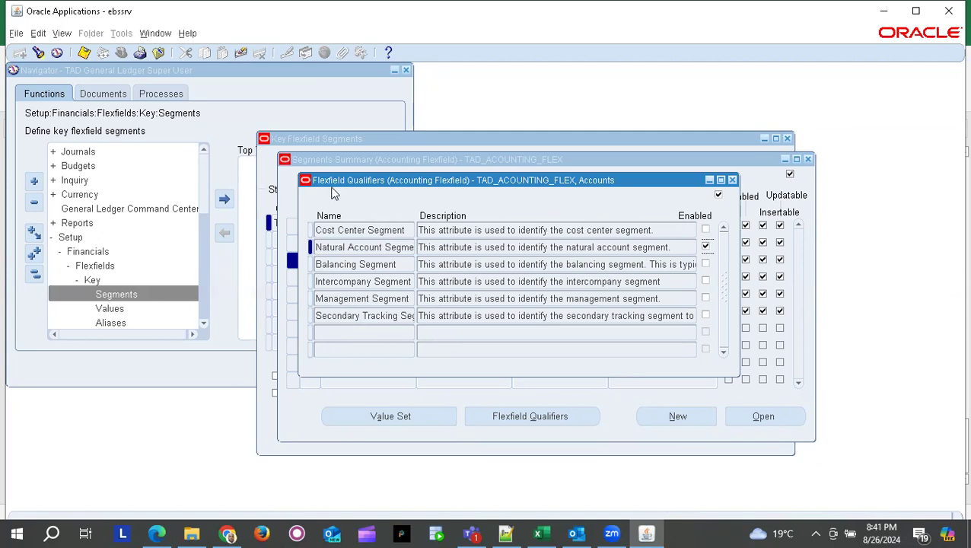
# - Close the Flexfield Qualifiers window, returning to the six-segment TAD_ACOUNTING_FLEX summary
pyautogui.moveTo(332, 187); pyautogui.dragTo(430, 211)
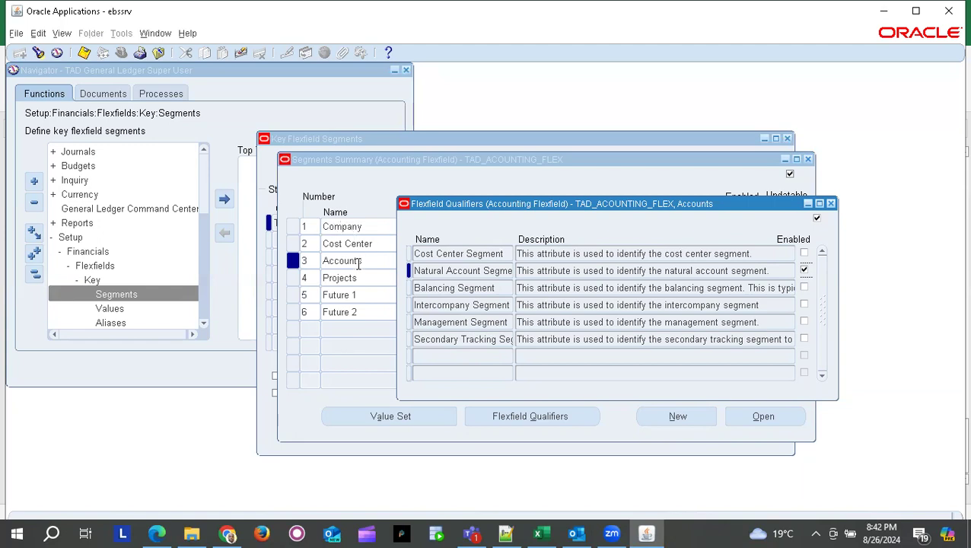
pyautogui.click(831, 203)
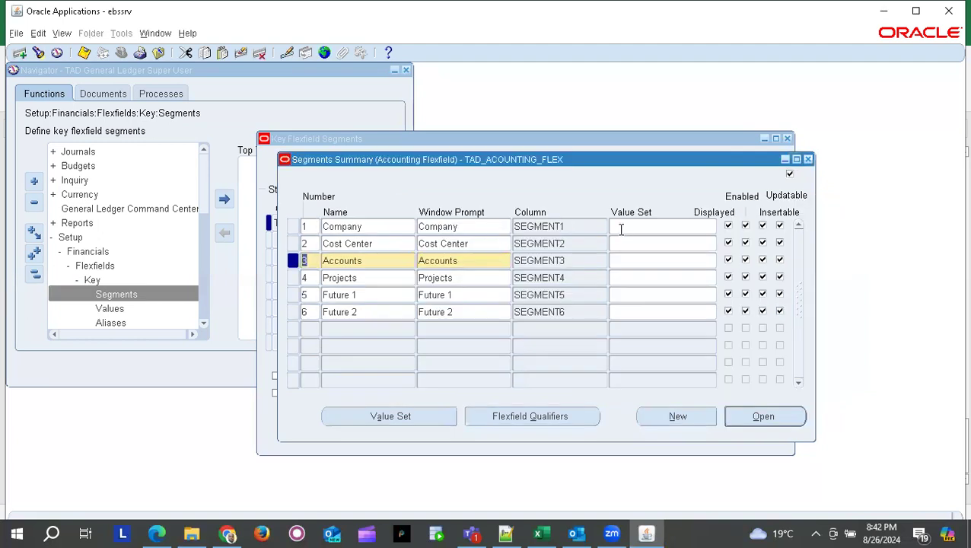
pyautogui.hotkey('alt', 'Tab')
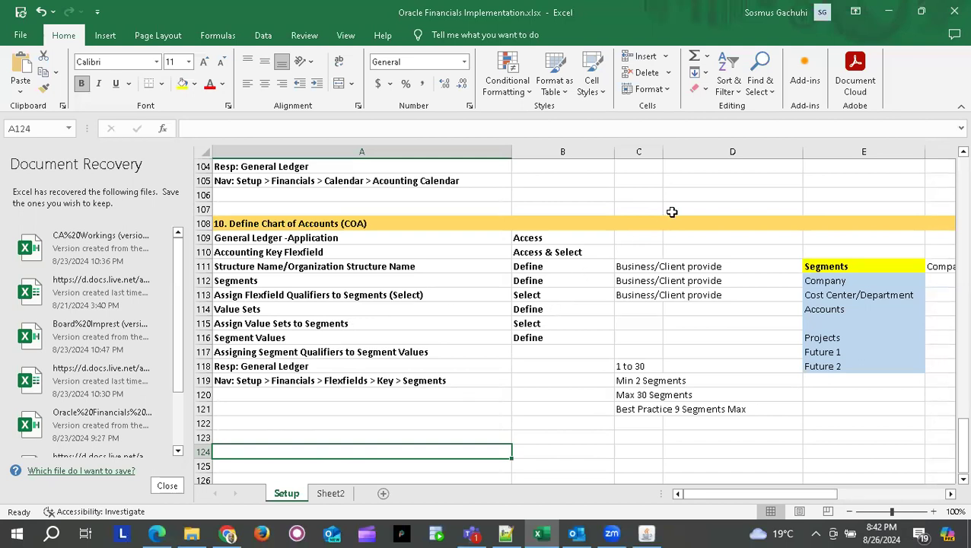
# - Move the notes in C111:C113 and C118:C121 into column D and shift Projects/Future up
pyautogui.moveTo(628, 270); pyautogui.dragTo(632, 297)
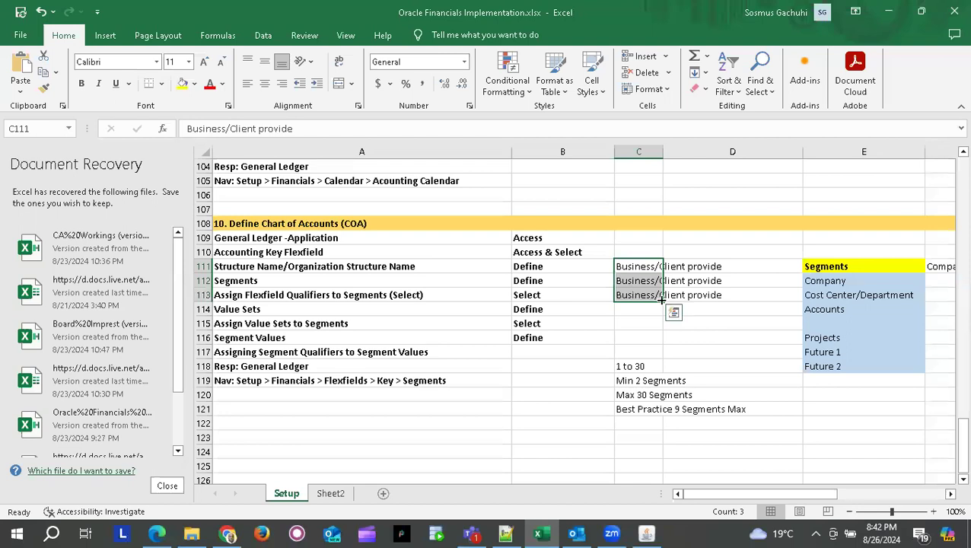
pyautogui.moveTo(644, 262); pyautogui.dragTo(691, 264)
pyautogui.moveTo(630, 369); pyautogui.dragTo(624, 412)
pyautogui.moveTo(646, 361); pyautogui.dragTo(682, 358)
pyautogui.moveTo(828, 336); pyautogui.dragTo(847, 323)
pyautogui.click(672, 328)
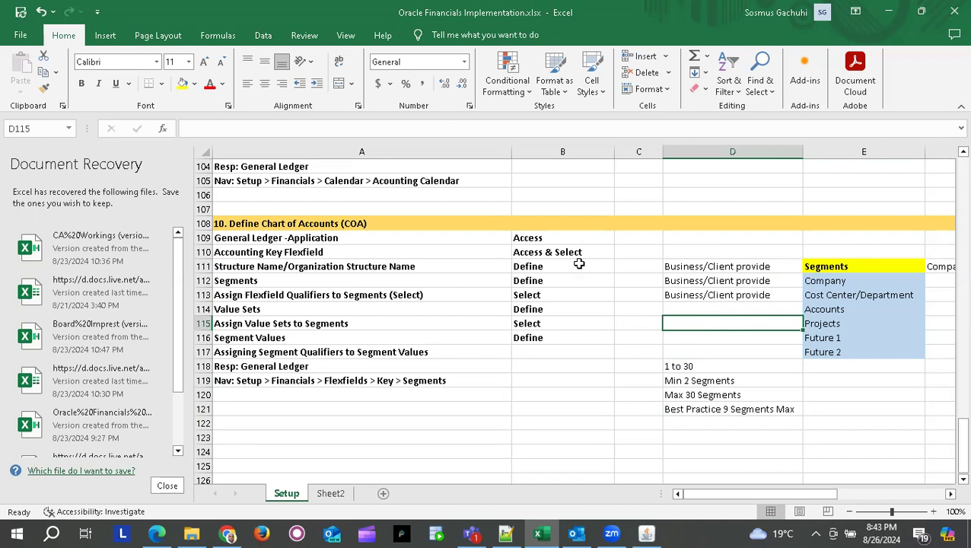
# - Mark C111:C113 as Done for Structure Name, Segments and Flexfield Qualifiers
pyautogui.click(637, 266)
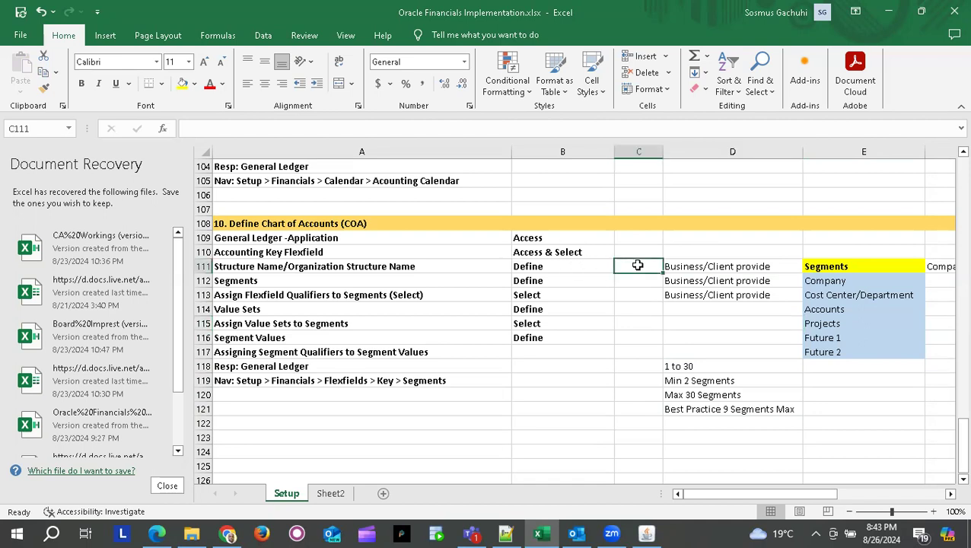
pyautogui.write('d')
pyautogui.press('BackSpace')
pyautogui.write('Done')
pyautogui.press('Return')
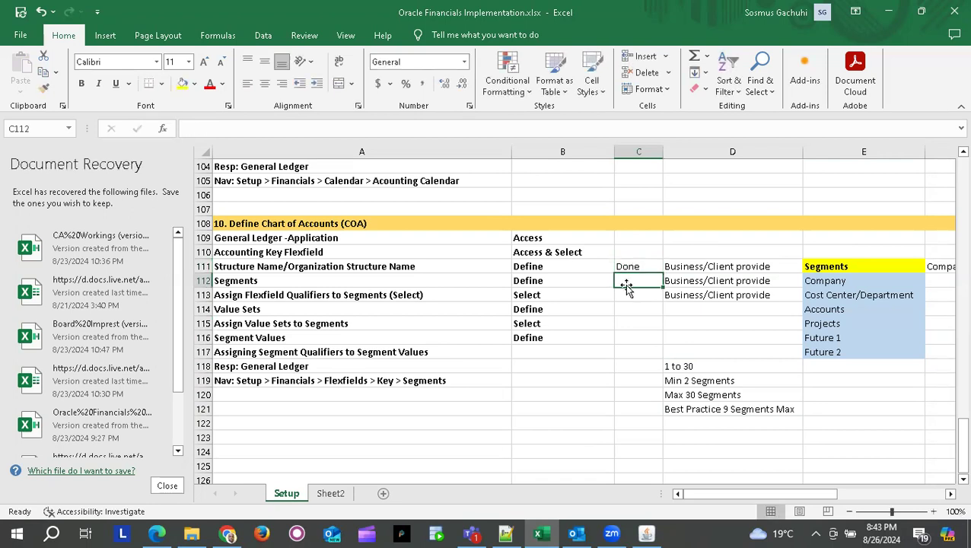
pyautogui.write('d')
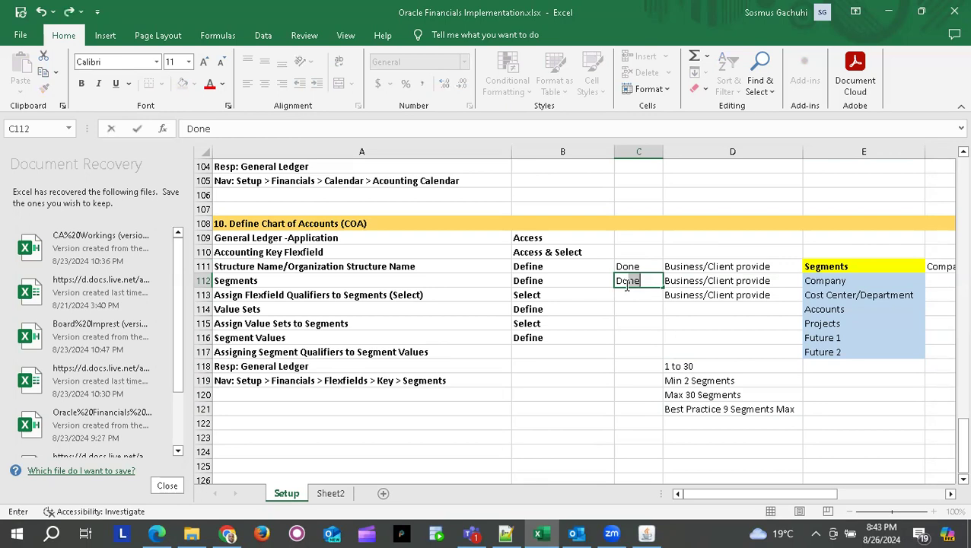
pyautogui.press('Return')
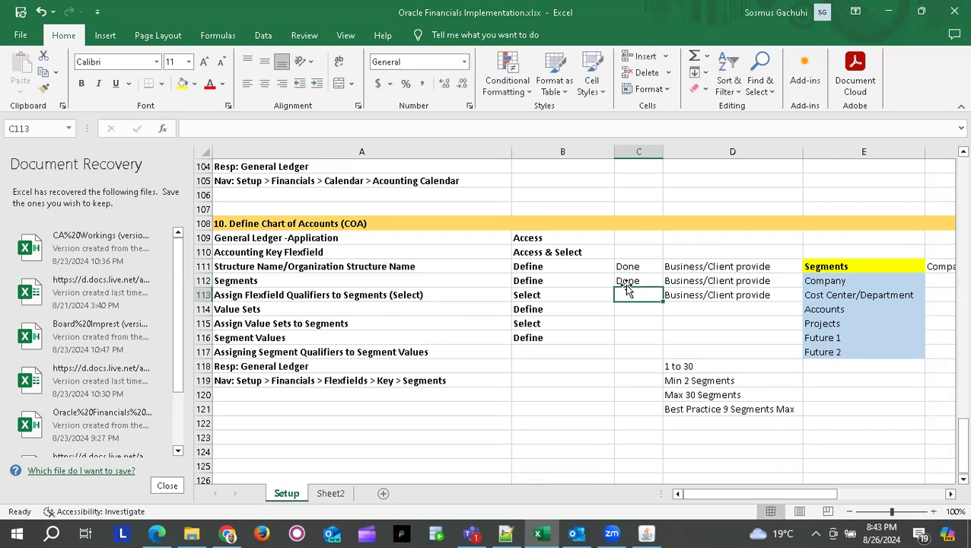
pyautogui.write('d')
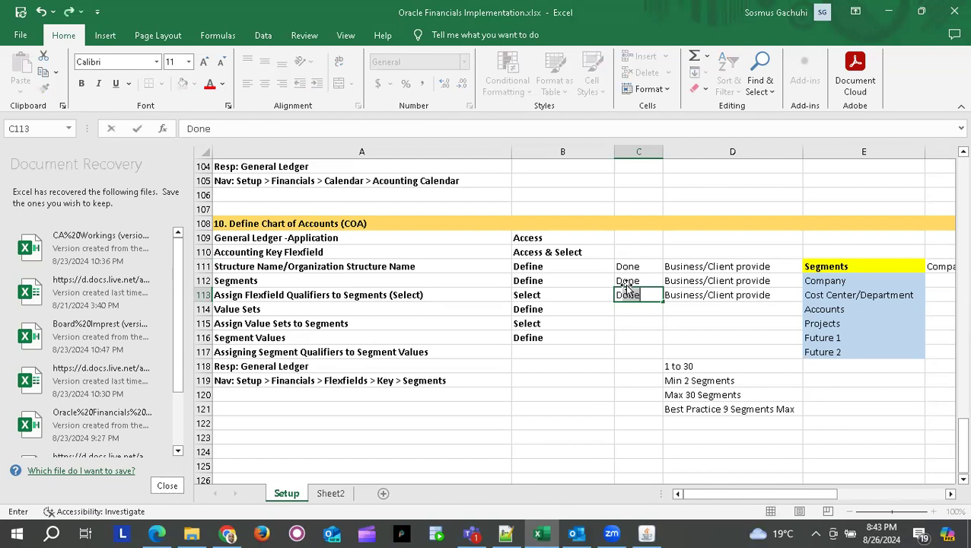
pyautogui.press('Return')
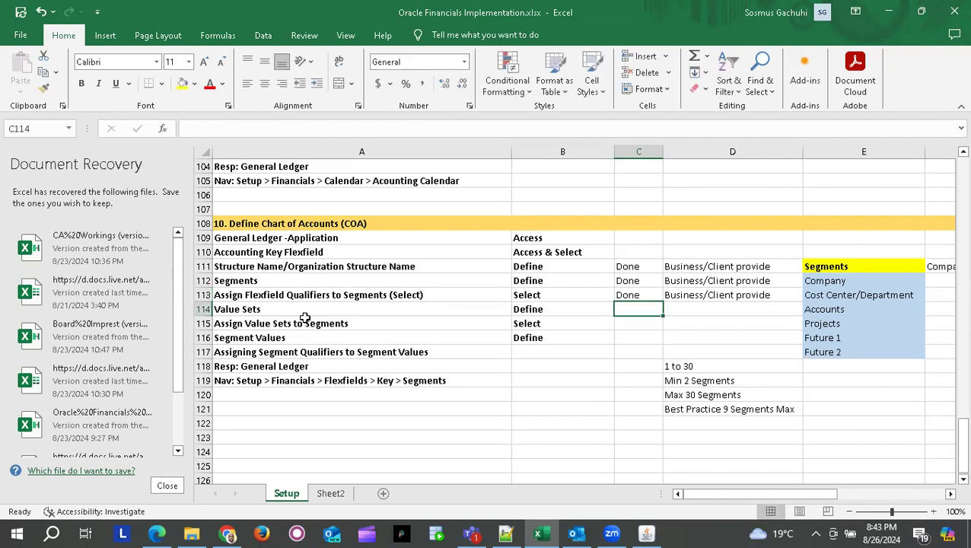
pyautogui.click(268, 308)
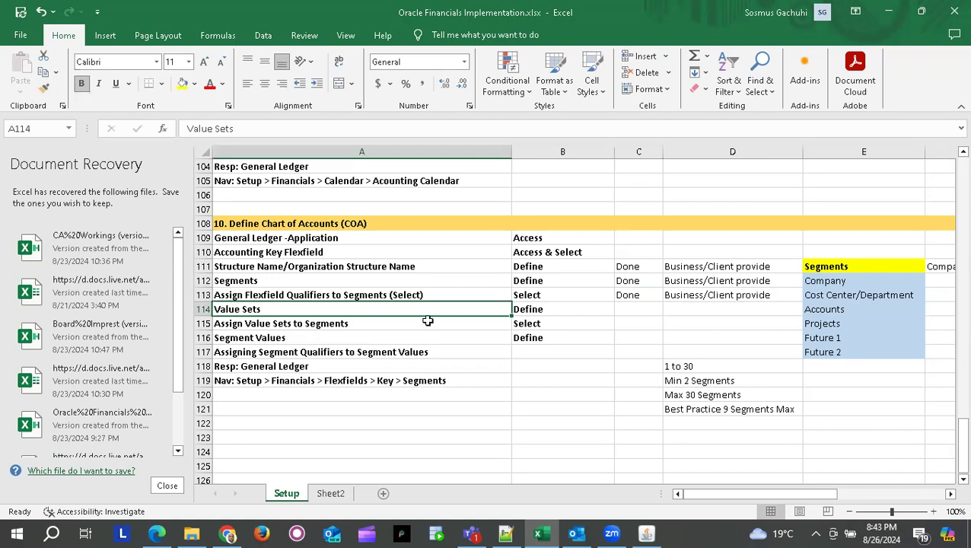
pyautogui.hotkey('alt', 'Tab')
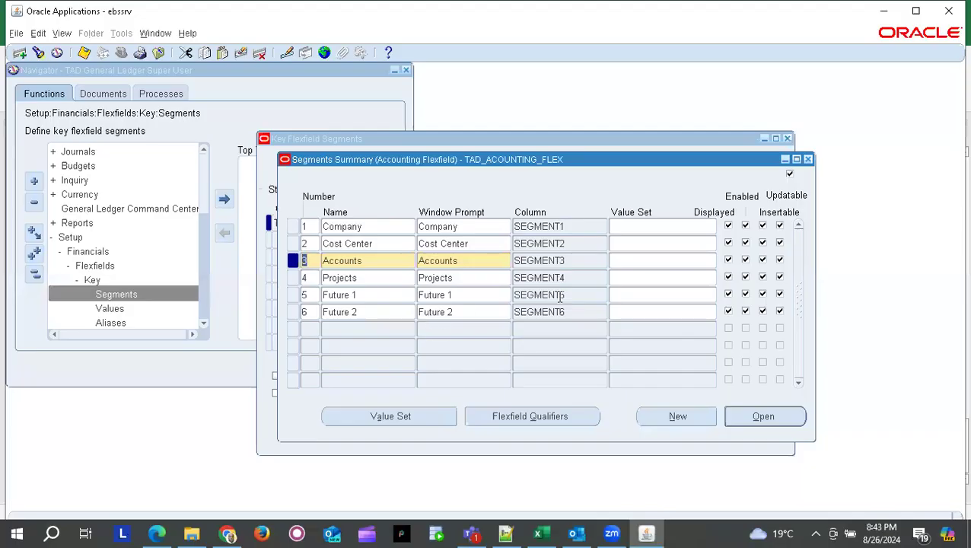
# - Open the Value Sets form from the segments and name a new value set 'Company'
pyautogui.click(361, 225)
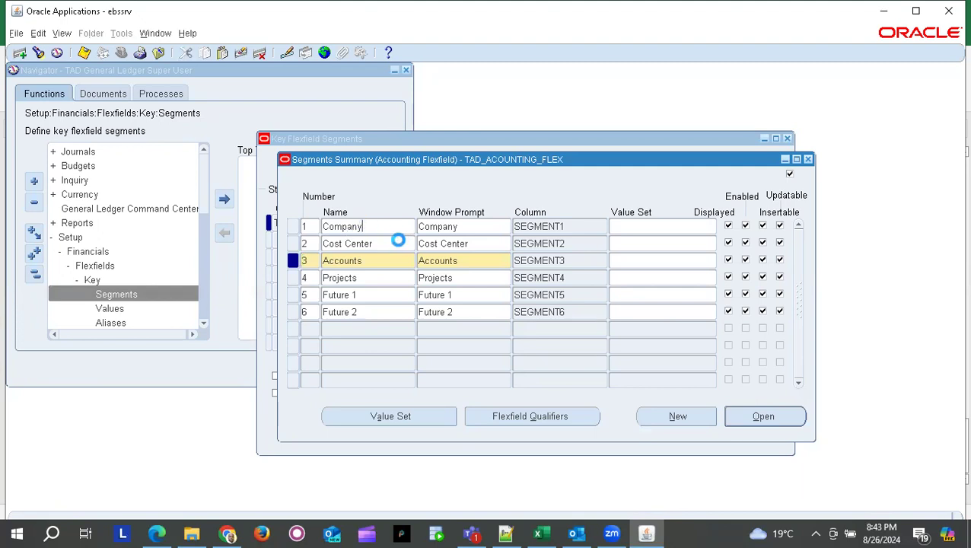
pyautogui.click(389, 242)
pyautogui.click(352, 260)
pyautogui.click(357, 276)
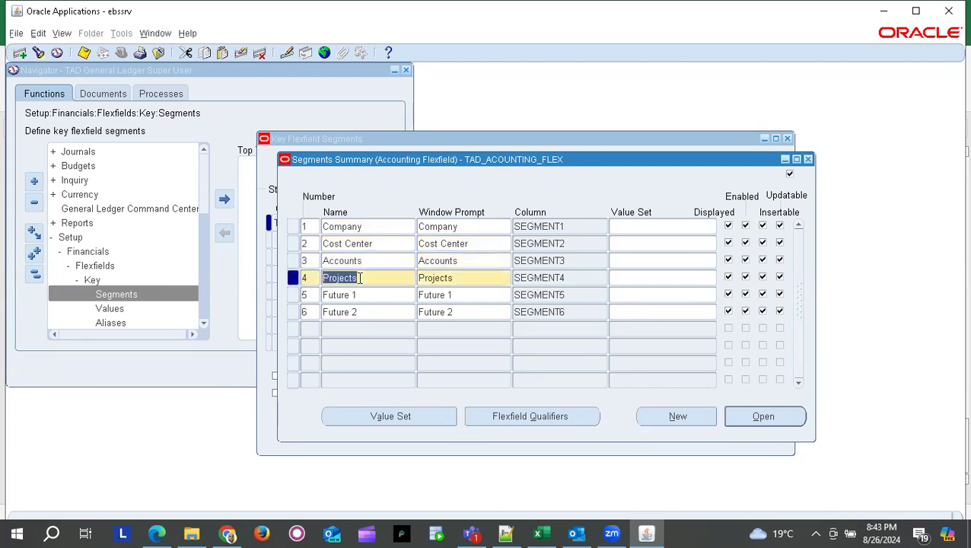
pyautogui.click(384, 414)
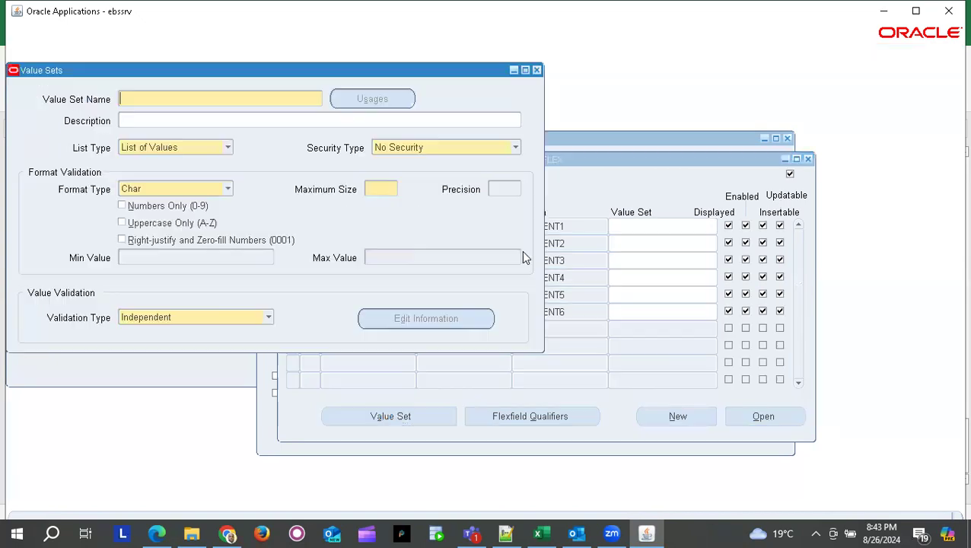
pyautogui.moveTo(185, 66); pyautogui.dragTo(268, 83)
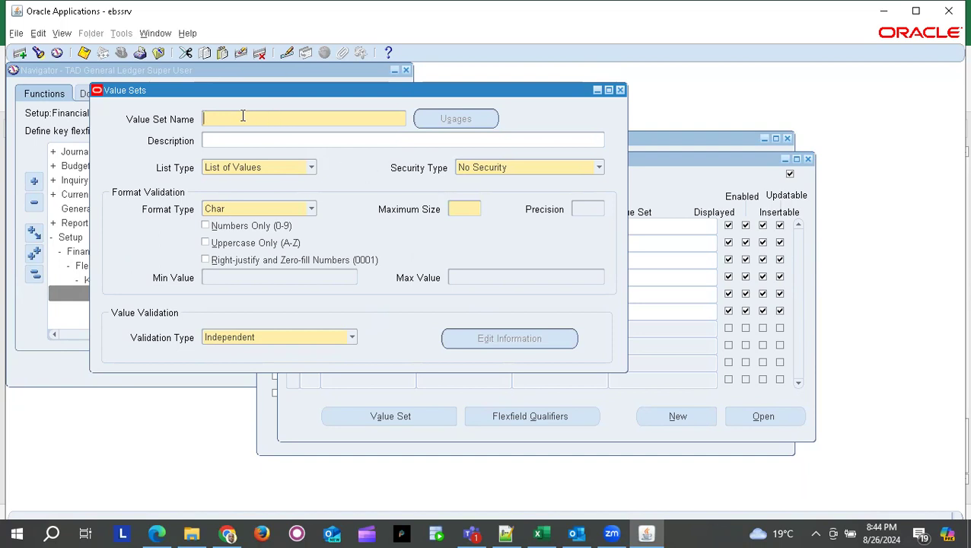
pyautogui.write('Company')
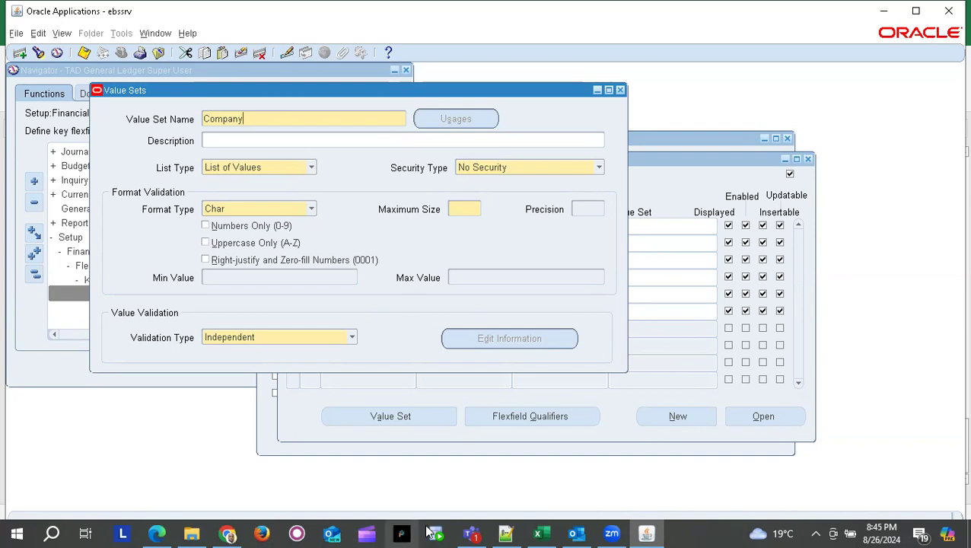
# - Launch a blank Notepad document from Windows search, then return to the Oracle value set form
pyautogui.click(53, 533)
pyautogui.write('note')
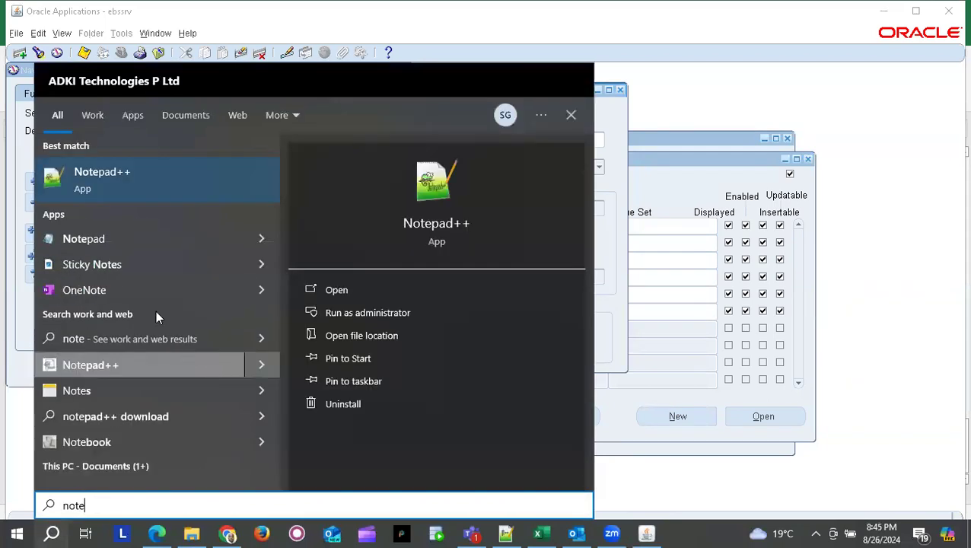
pyautogui.click(122, 235)
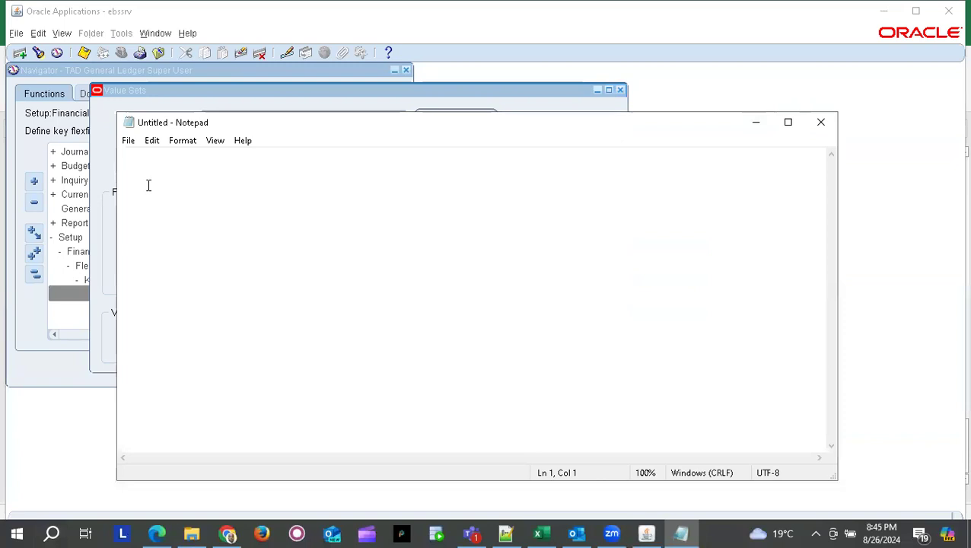
pyautogui.hotkey('alt', 'Tab')
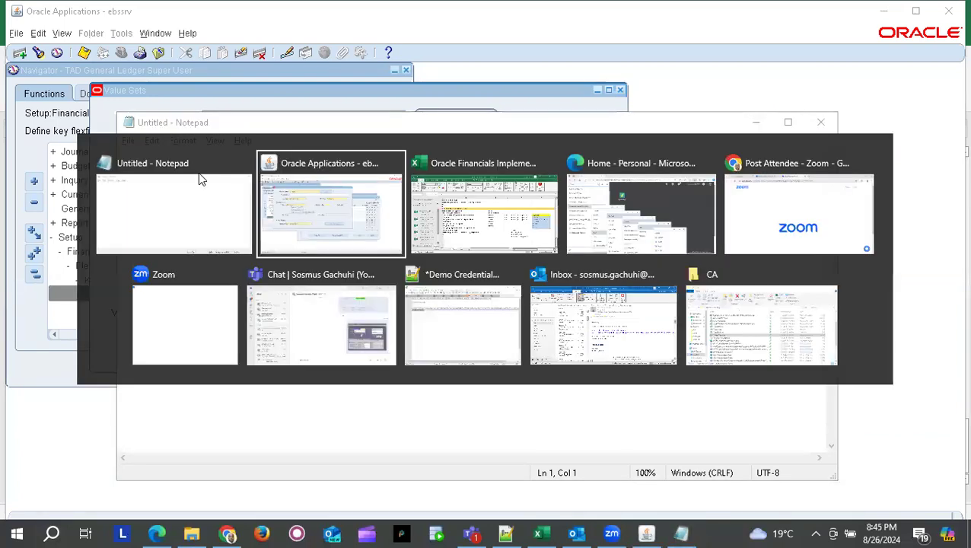
pyautogui.hotkey('alt', 'Tab')
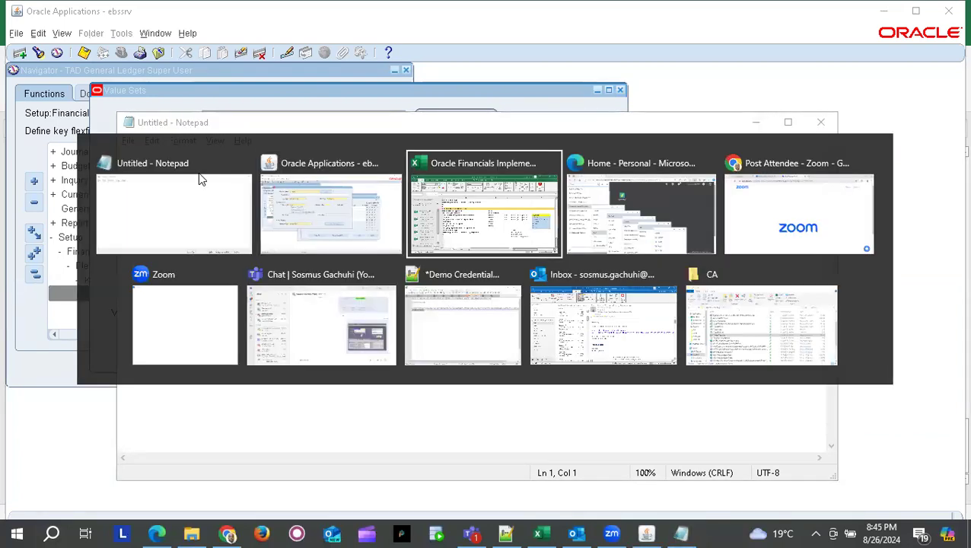
pyautogui.hotkey('alt', 'shift', 'Tab')
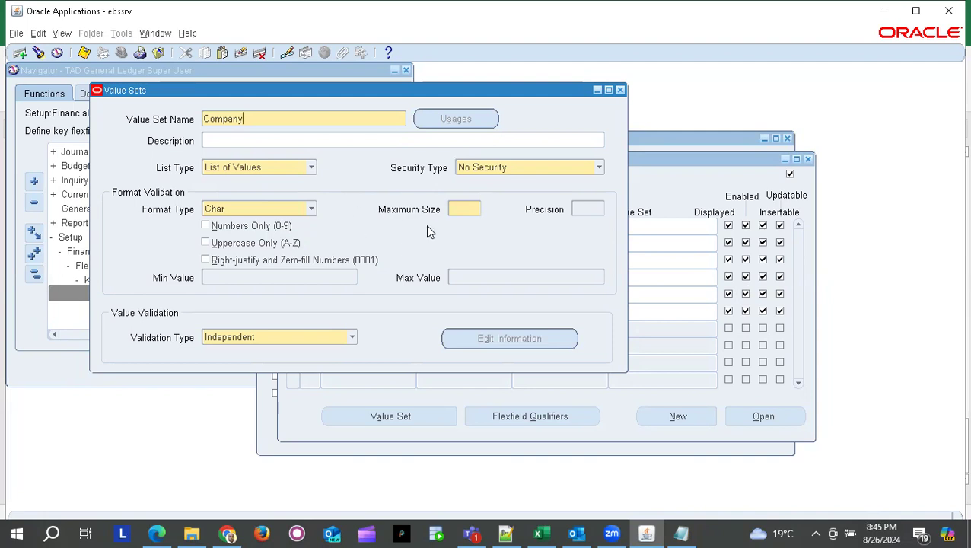
# - Set the Company value set's Maximum Size to 2
pyautogui.click(467, 209)
pyautogui.hotkey('alt', 'Tab')
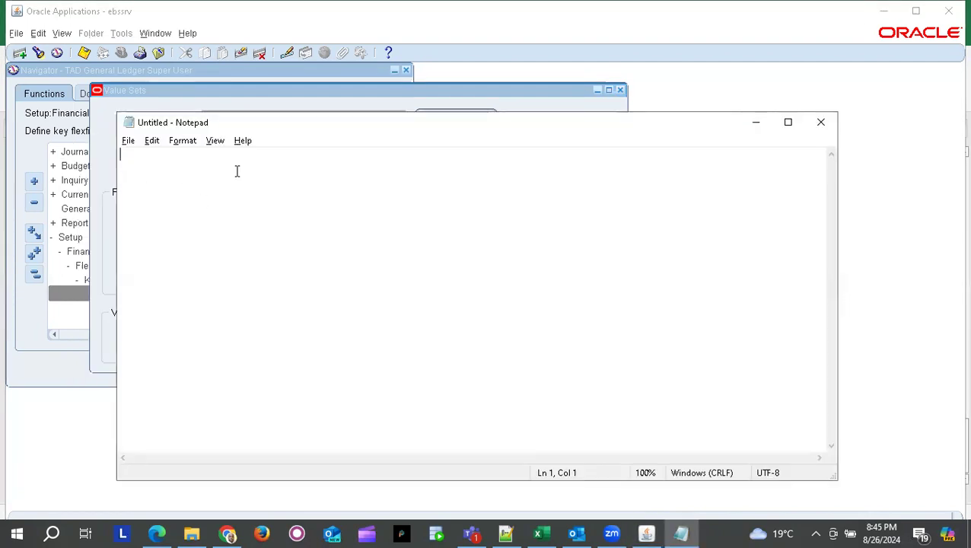
pyautogui.hotkey('alt', 'Tab')
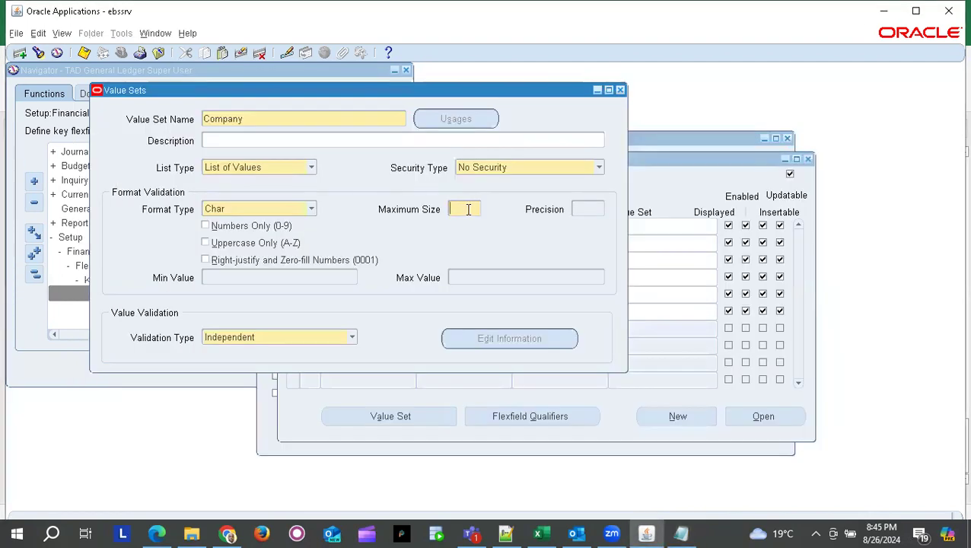
pyautogui.write('30')
pyautogui.press('BackSpace')
pyautogui.press('BackSpace')
pyautogui.write('2')
pyautogui.press('Tab')
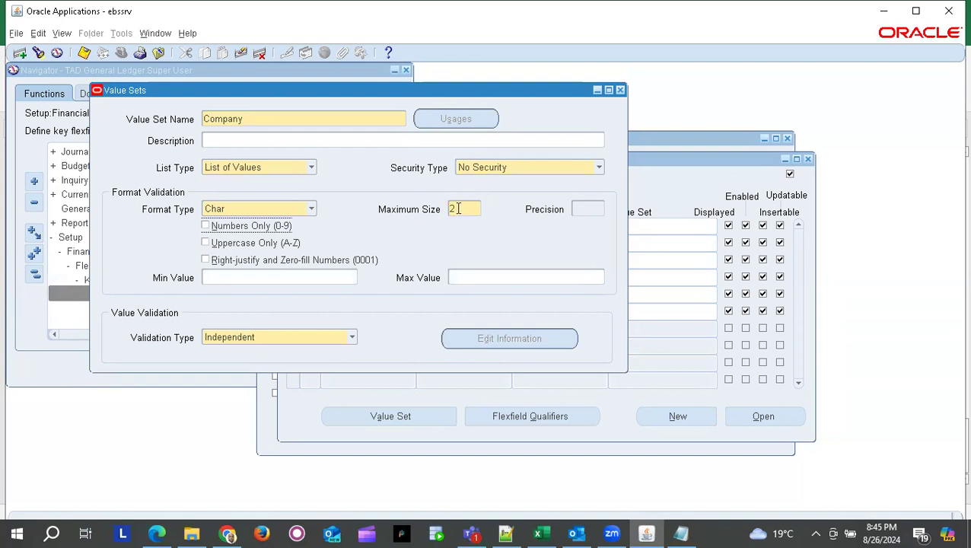
pyautogui.hotkey('alt', 'Tab')
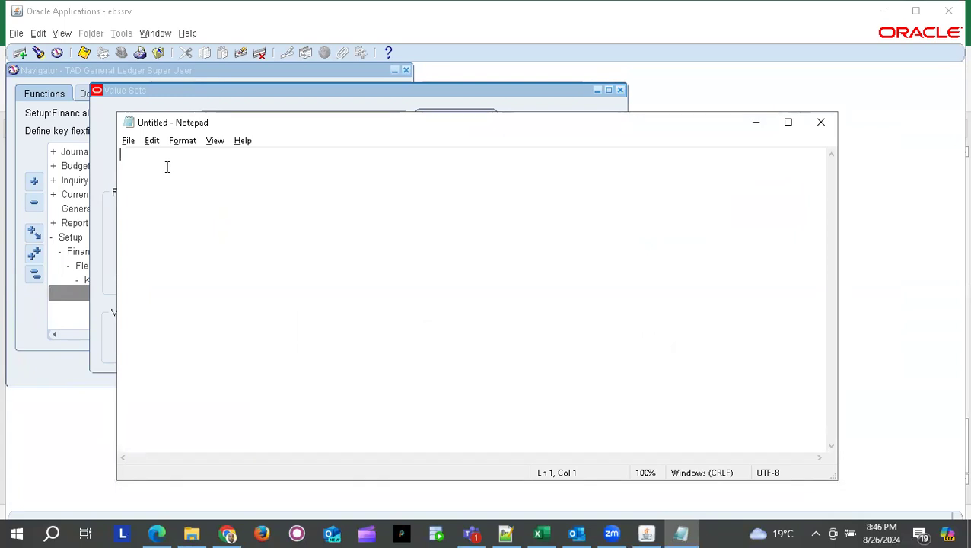
# - In Notepad, list the codes '01,', '10,', '11,' and '12,' each on its own line
pyautogui.write('0')
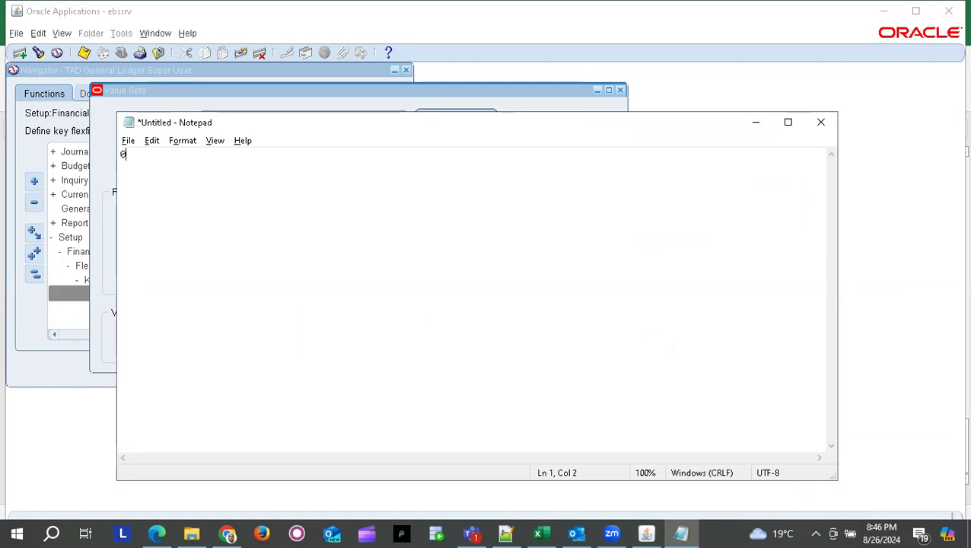
pyautogui.write('1,')
pyautogui.press('Return')
pyautogui.write('10,')
pyautogui.press('Return')
pyautogui.write('11,')
pyautogui.press('Return')
pyautogui.write('12,')
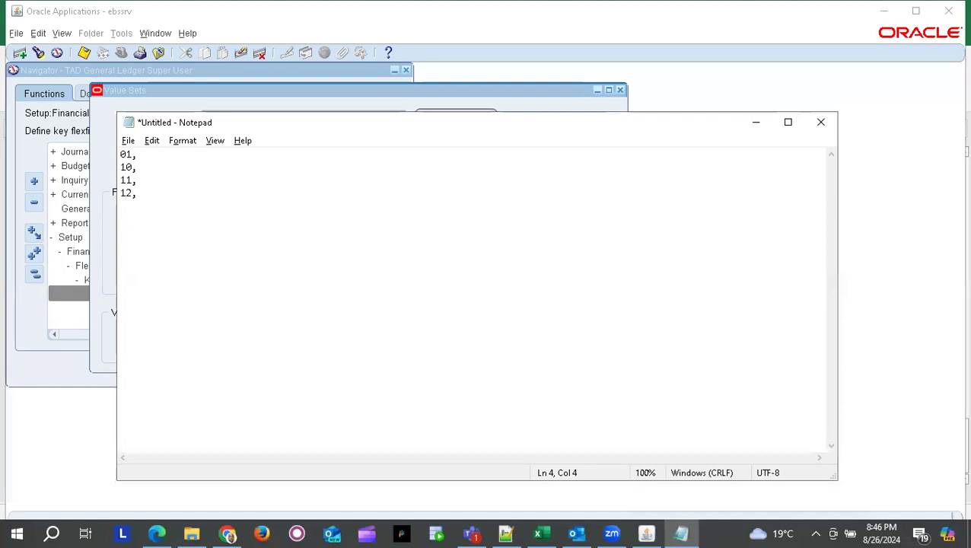
pyautogui.click(120, 154)
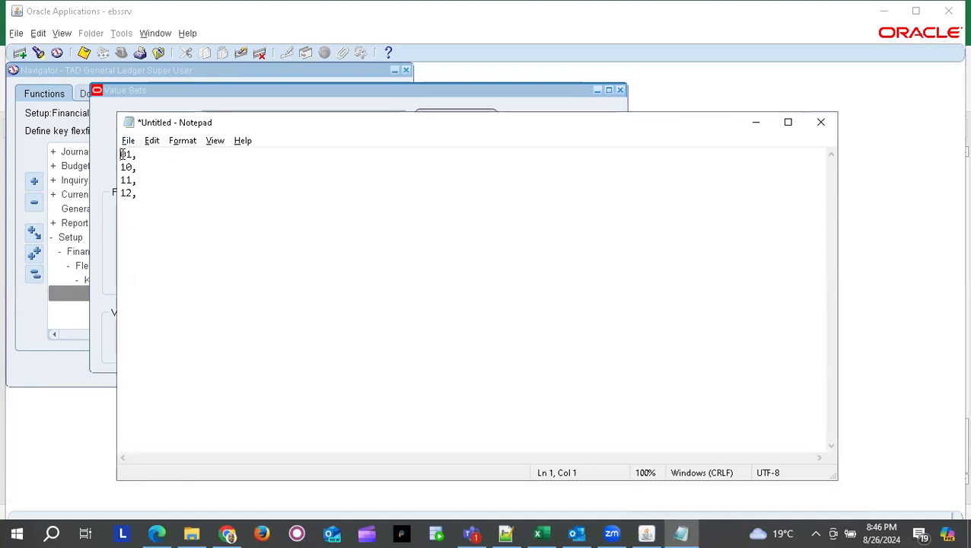